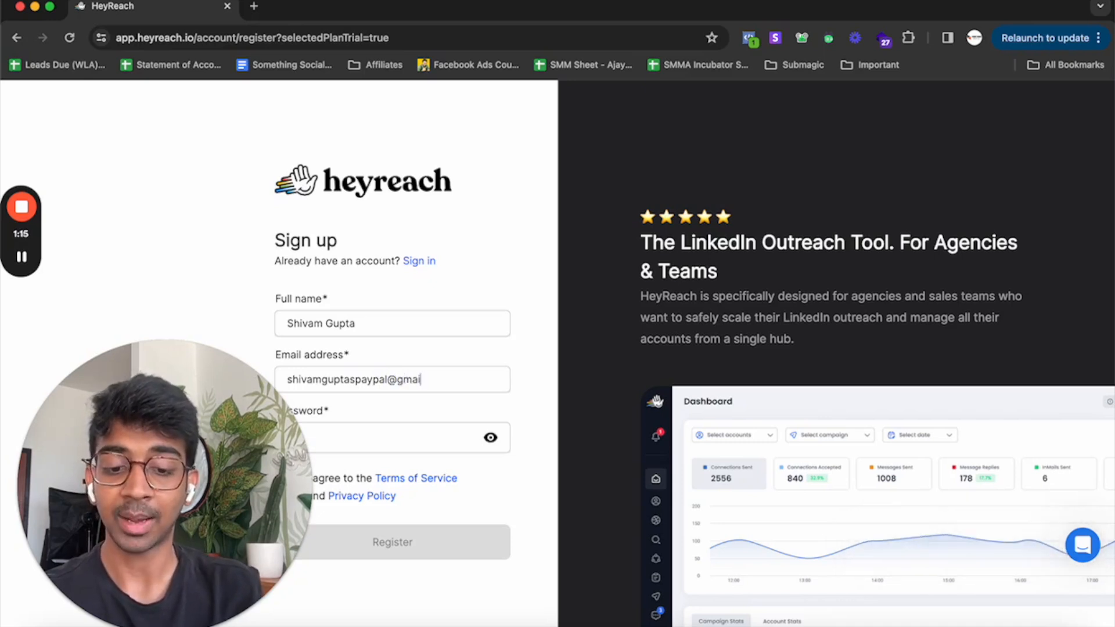
Complete the e-mail address in the sign-up form and go to the password field.
{"action": "type", "text": "l.com"}
{"action": "left_click", "coordinate": [410, 443]}
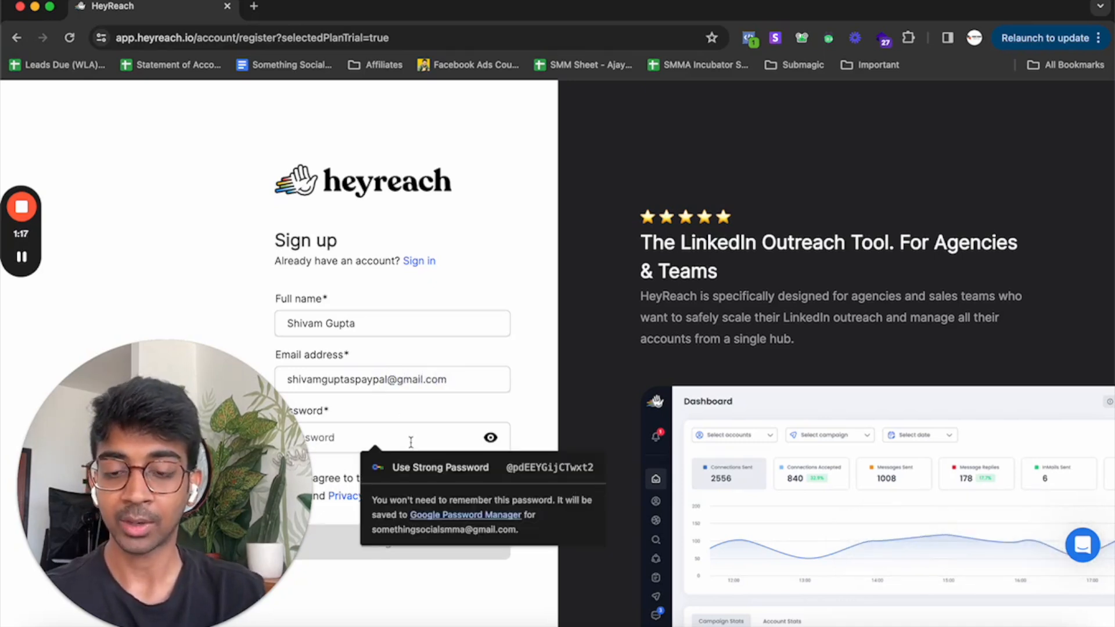
{"action": "type", "text": "••••••"}
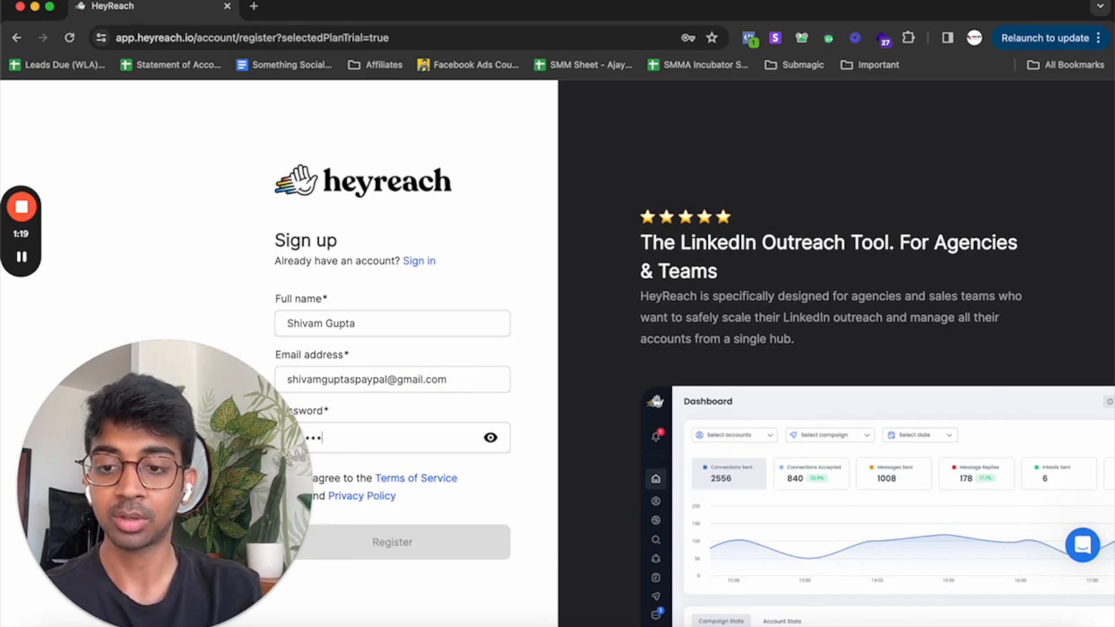
{"action": "key", "text": "BackSpace"}
{"action": "key", "text": "BackSpace"}
{"action": "key", "text": "BackSpace"}
{"action": "key", "text": "BackSpace"}
{"action": "key", "text": "BackSpace"}
{"action": "key", "text": "BackSpace"}
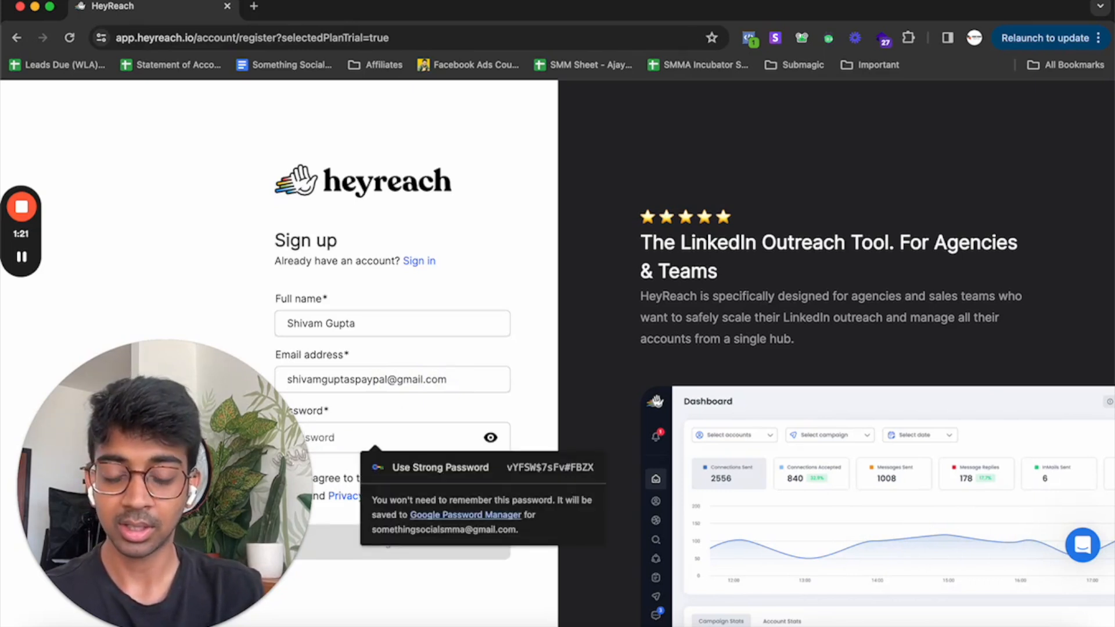
Enter the account password in the sign-up form.
{"action": "type", "text": "•••••••••••••"}
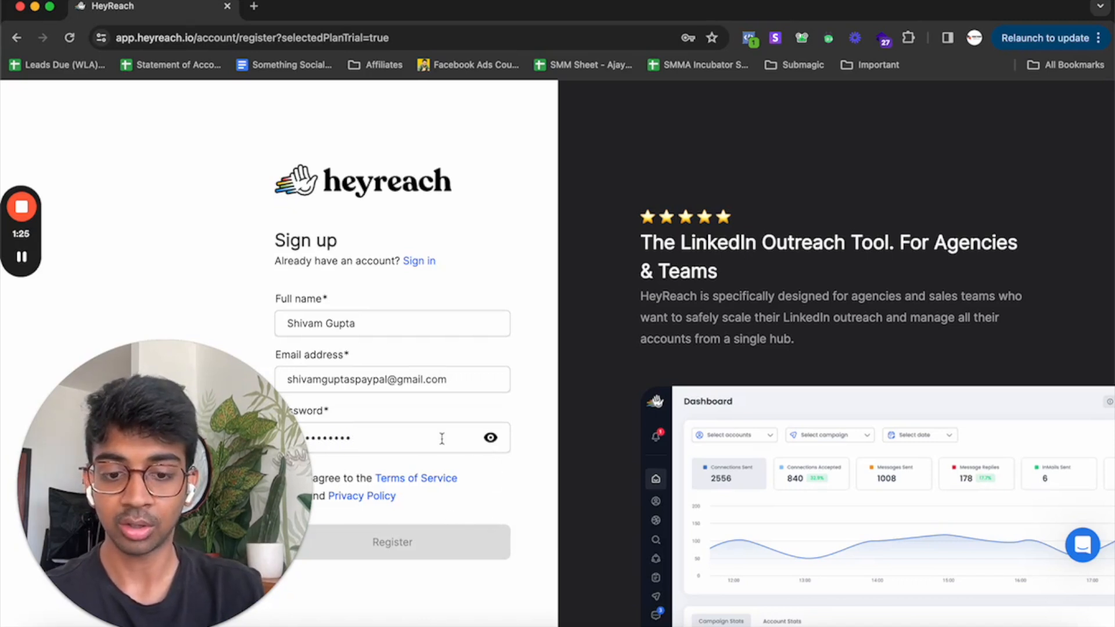
{"action": "type", "text": "••"}
{"action": "left_click_drag", "start_coordinate": [238, 511], "coordinate": [718, 492]}
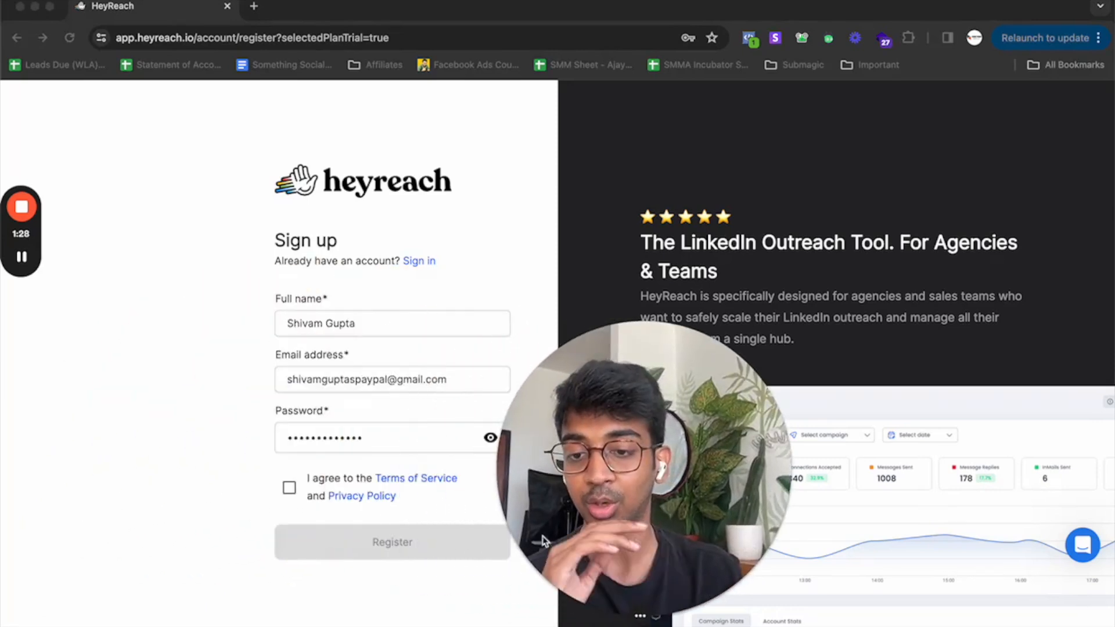
Agree to the Terms of Service and Privacy Policy, register the account, and save the login in the browser.
{"action": "left_click", "coordinate": [290, 487]}
{"action": "left_click", "coordinate": [407, 542]}
{"action": "left_click_drag", "start_coordinate": [536, 529], "coordinate": [242, 528]}
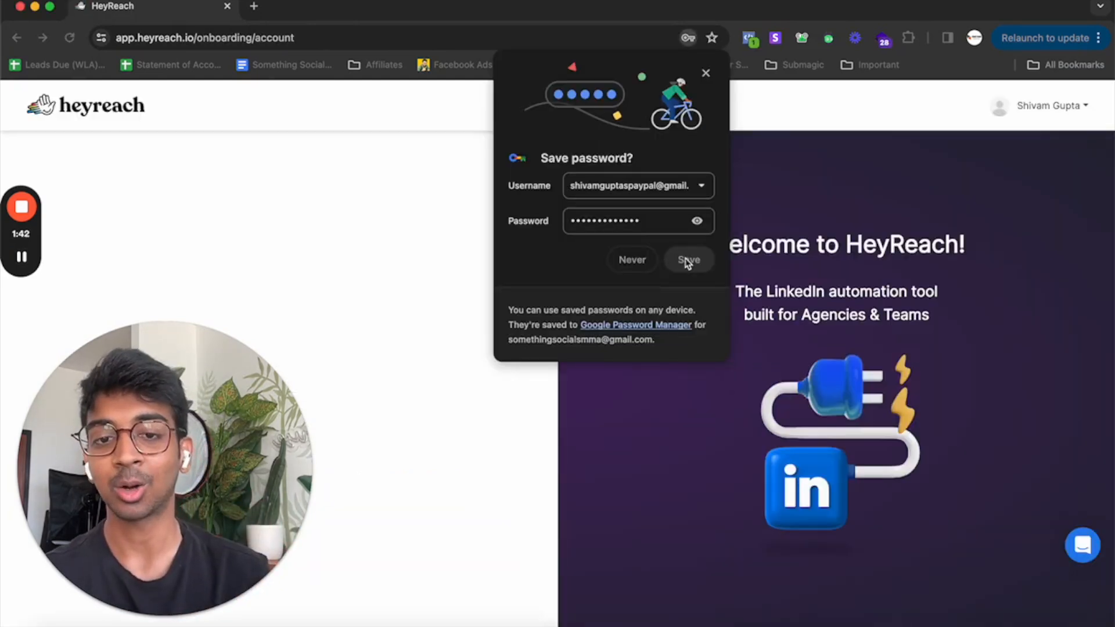
{"action": "left_click", "coordinate": [686, 261]}
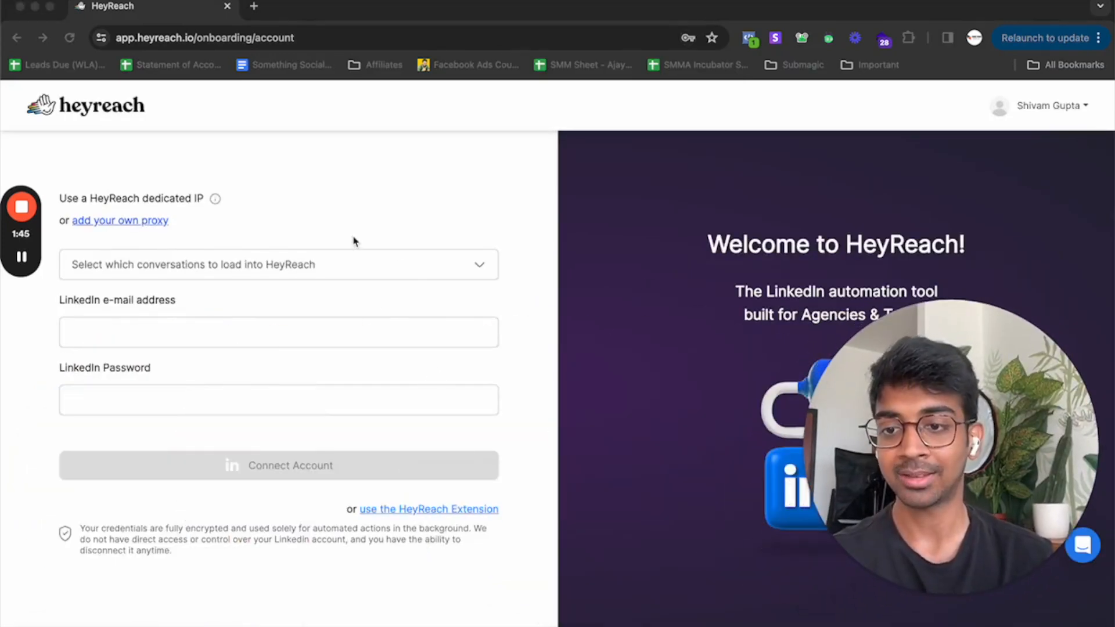
Set the conversations to load into HeyReach to "Only future conversations (from now)" and activate the LinkedIn e-mail address field.
{"action": "left_click", "coordinate": [358, 265]}
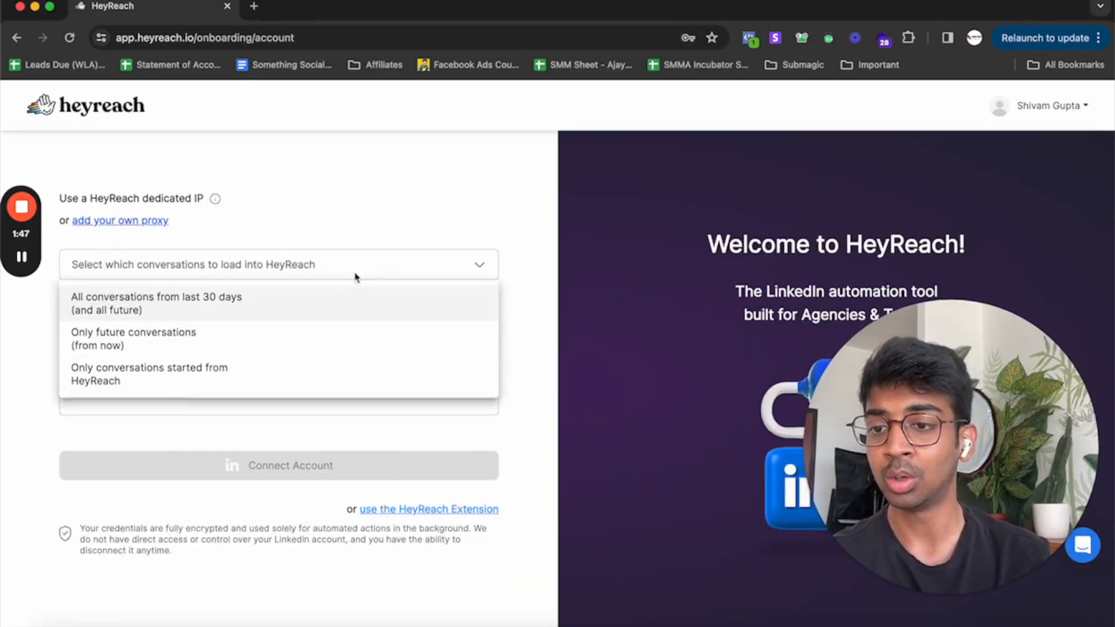
{"action": "left_click", "coordinate": [324, 308]}
{"action": "left_click", "coordinate": [309, 281]}
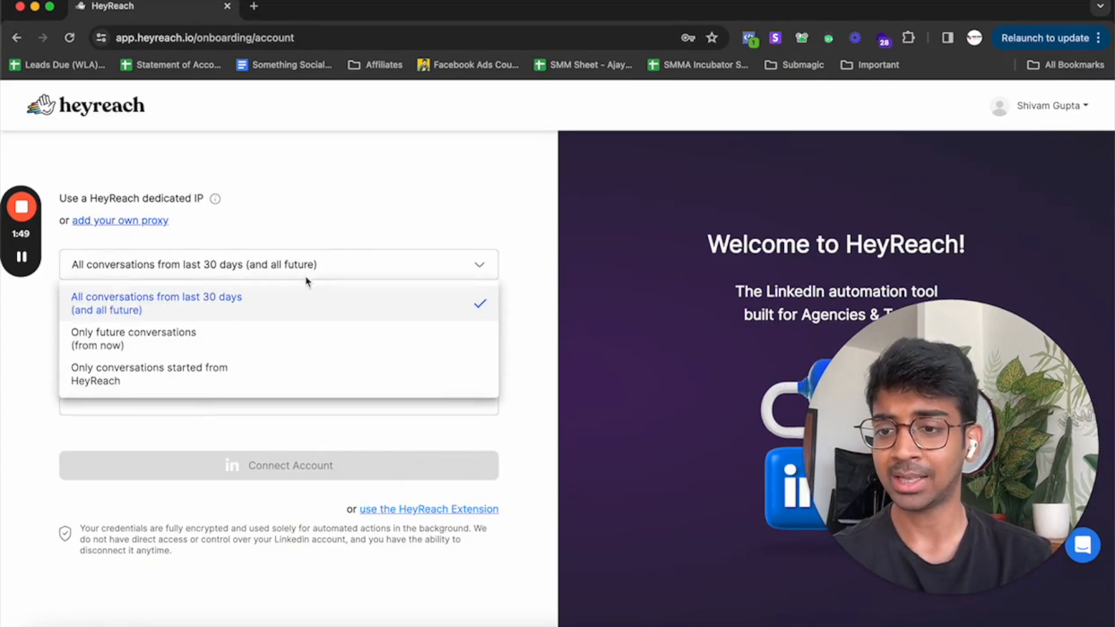
{"action": "left_click", "coordinate": [287, 338]}
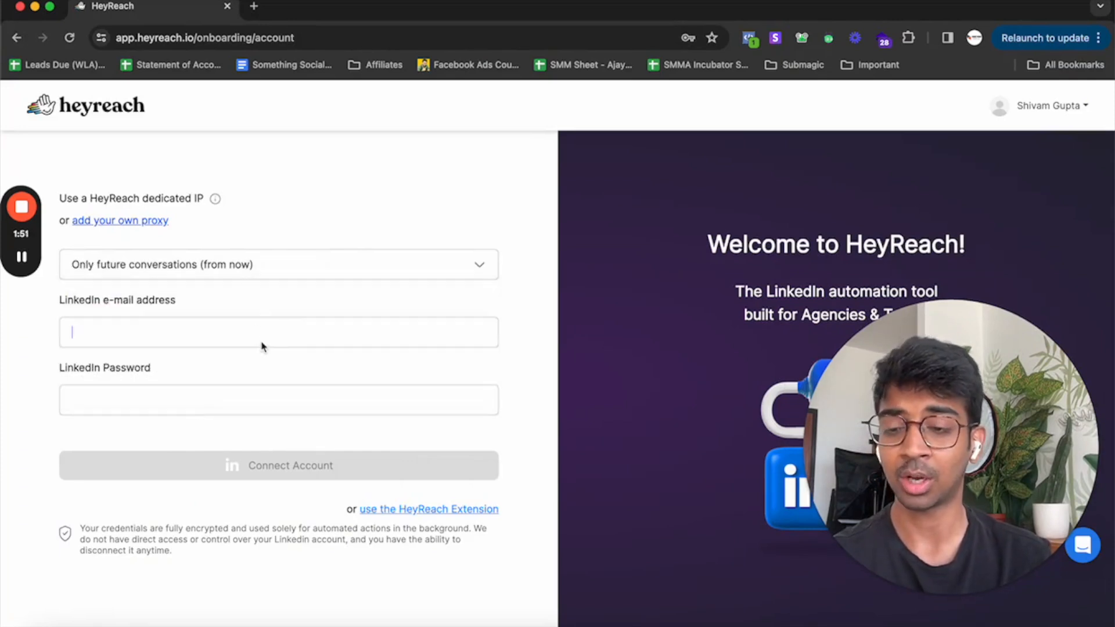
{"action": "left_click", "coordinate": [253, 330]}
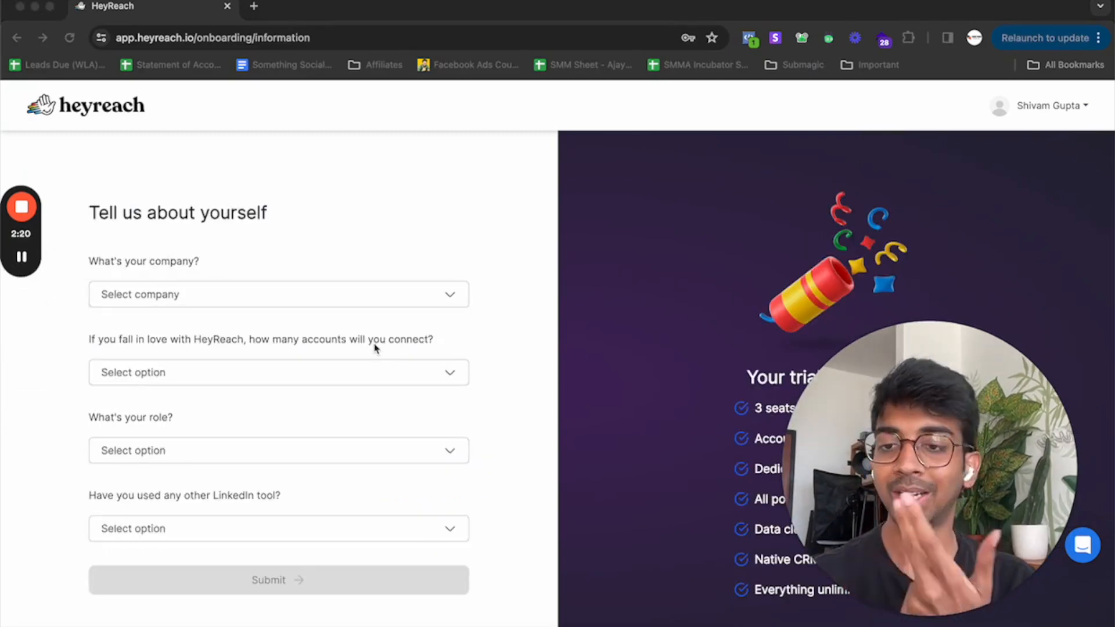
Select the listed personal organisation as the company and 1 as the number of accounts to connect.
{"action": "left_click", "coordinate": [345, 303]}
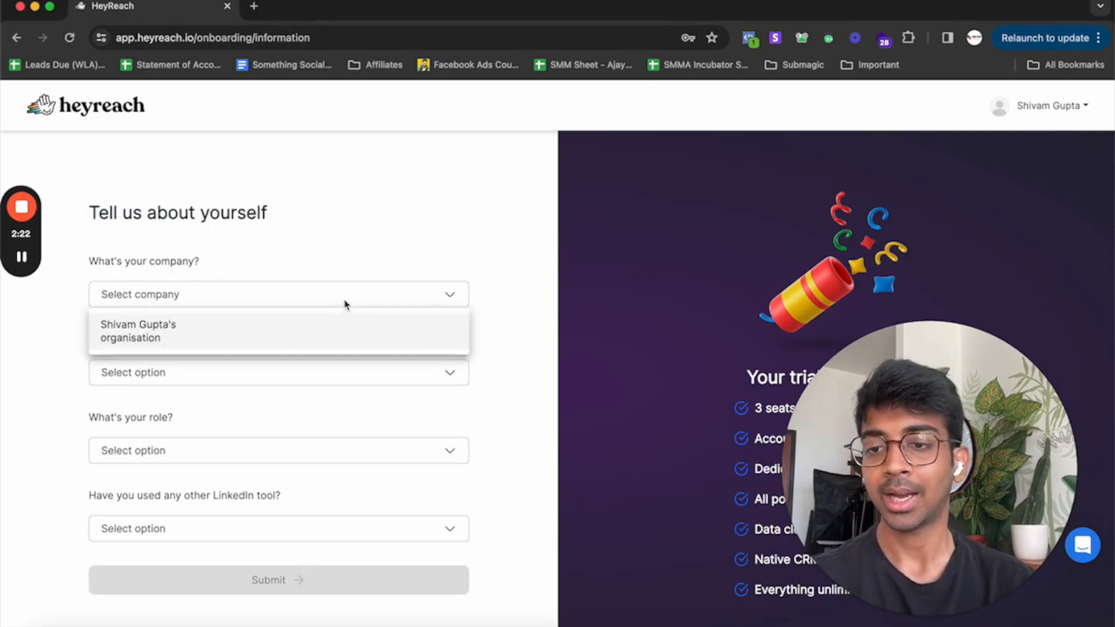
{"action": "left_click", "coordinate": [312, 330]}
{"action": "left_click", "coordinate": [286, 374]}
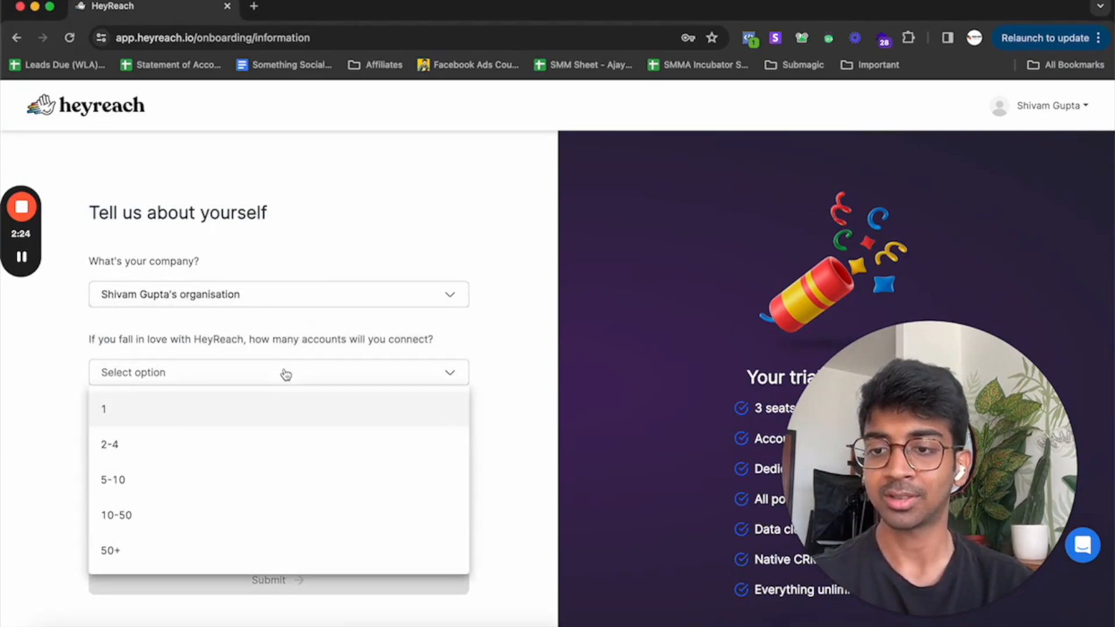
{"action": "left_click", "coordinate": [282, 410]}
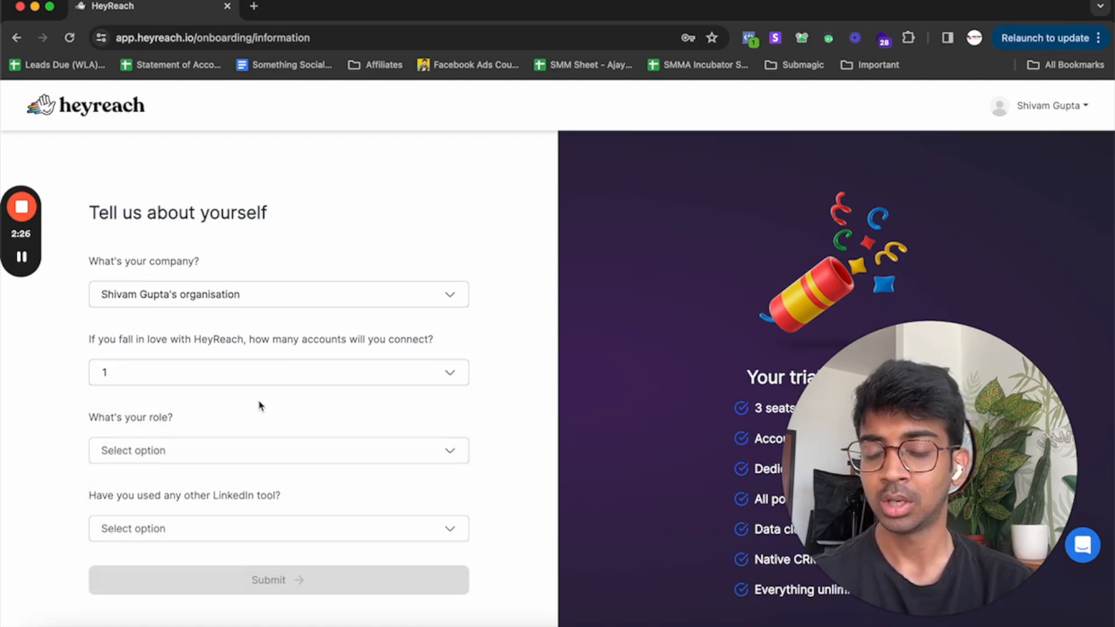
Set the role to Agency Owner, answer "No, this is my first time" about other LinkedIn tools, and submit the form.
{"action": "left_click", "coordinate": [248, 451]}
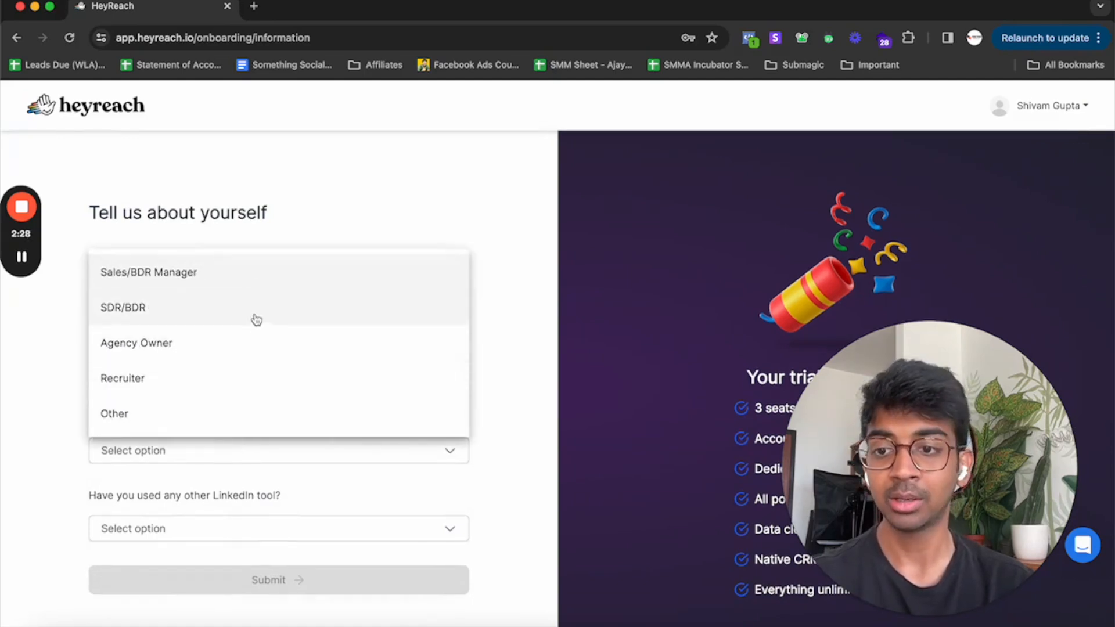
{"action": "left_click", "coordinate": [236, 354]}
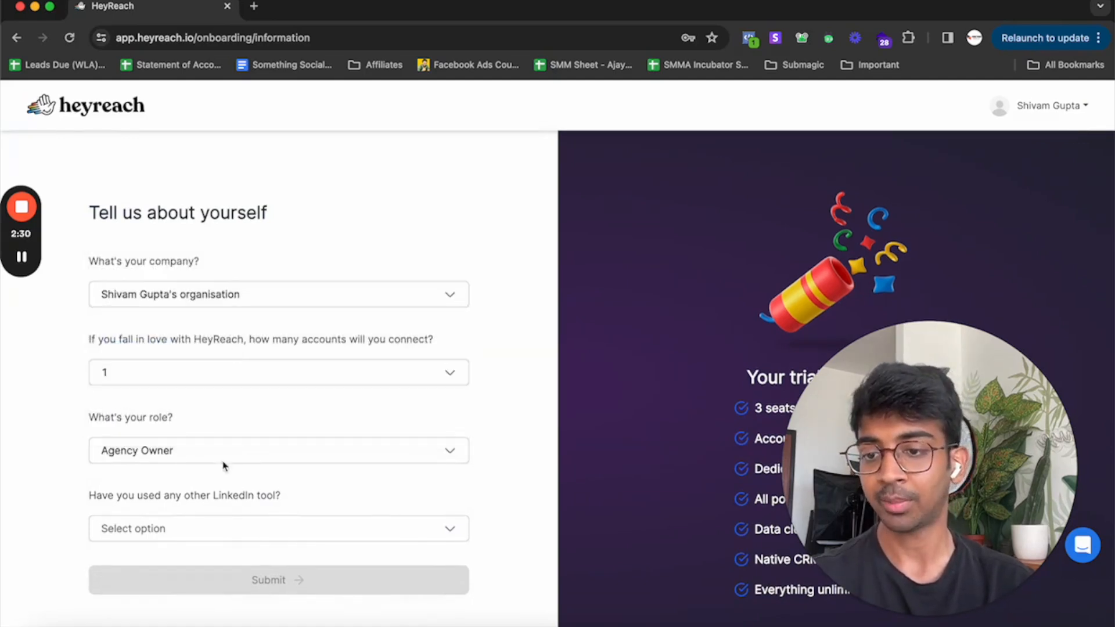
{"action": "left_click", "coordinate": [203, 530]}
{"action": "left_click", "coordinate": [228, 340]}
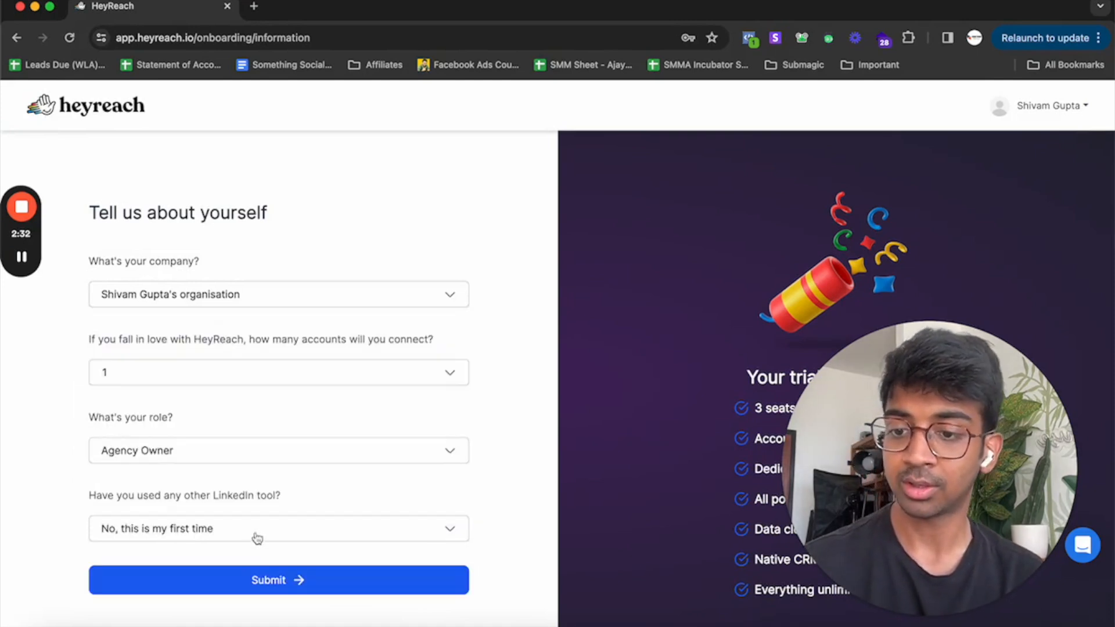
{"action": "left_click", "coordinate": [269, 579]}
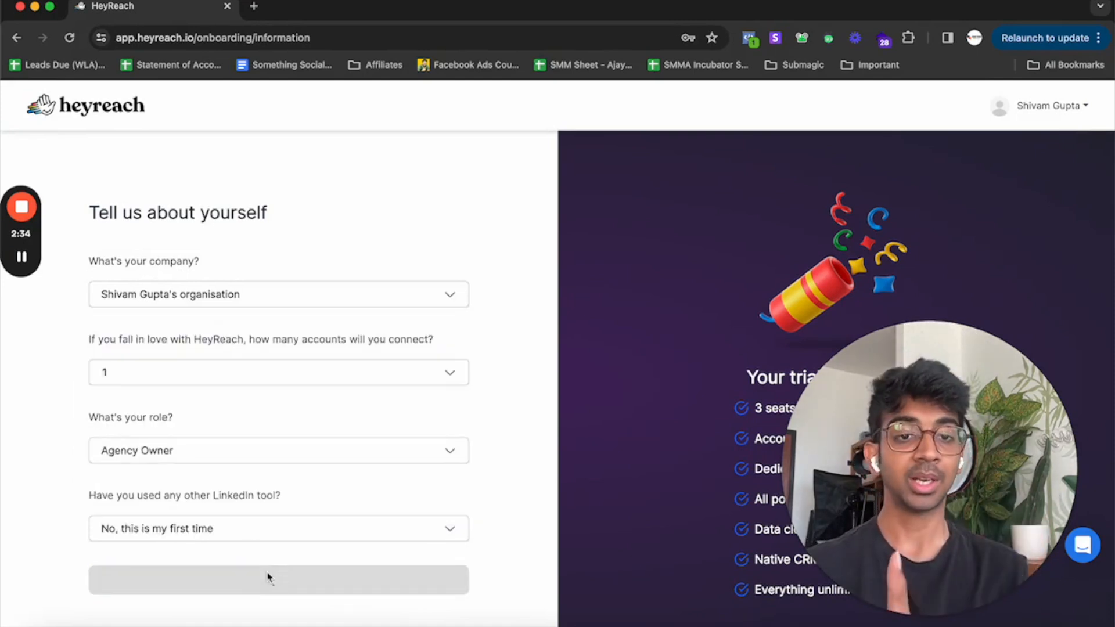
{"action": "left_click", "coordinate": [141, 495]}
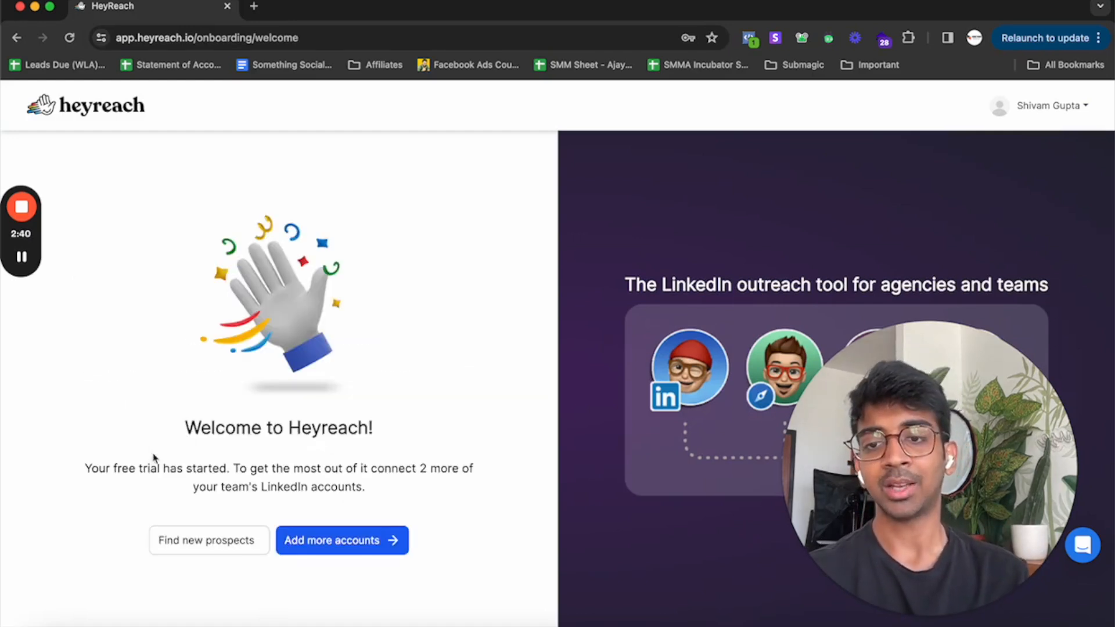
Proceed to finding new prospects and dismiss the welcome tour.
{"action": "left_click", "coordinate": [229, 549]}
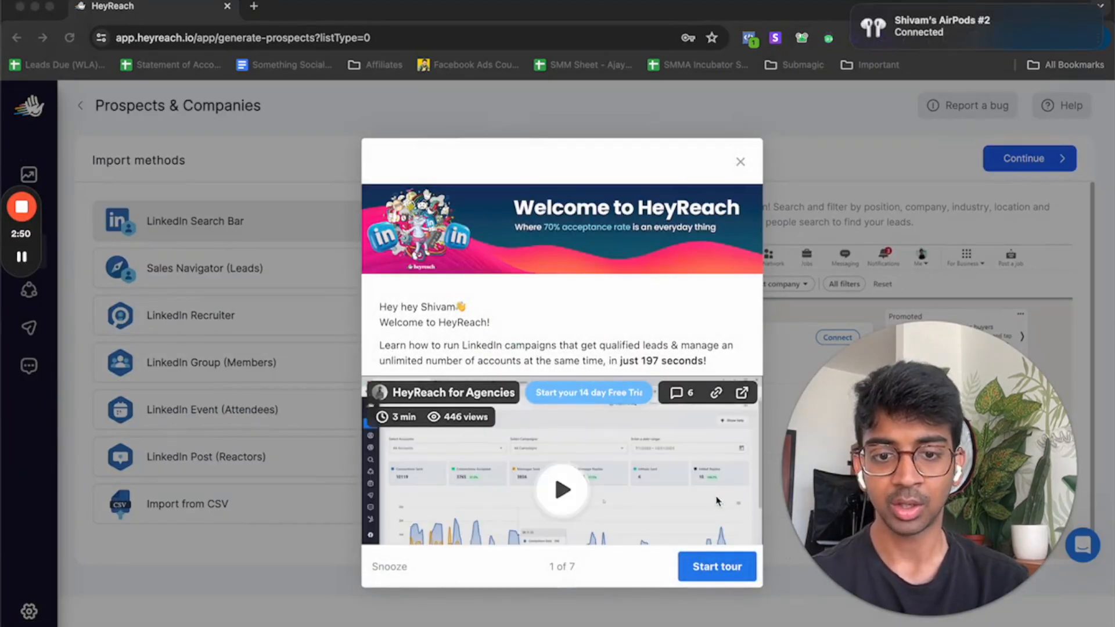
{"action": "left_click", "coordinate": [740, 161]}
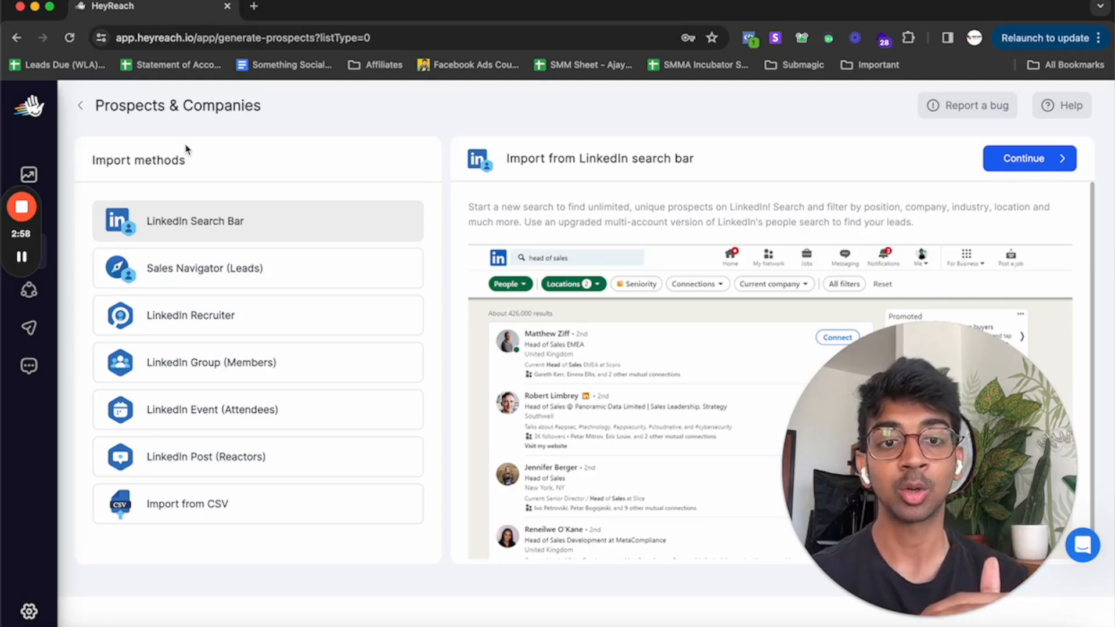
Open LinkedIn in a new browser tab.
{"action": "left_click", "coordinate": [254, 6]}
{"action": "type", "text": "link"}
{"action": "key", "text": "Return"}
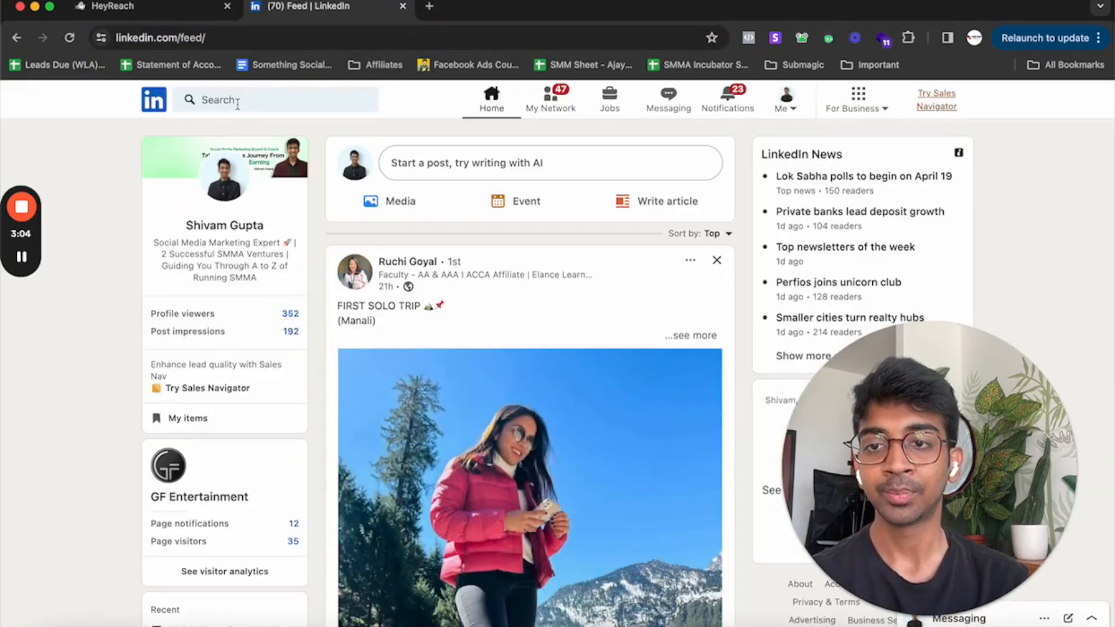
Search LinkedIn for "real estate broker" using the suggested search term and look over the results.
{"action": "left_click", "coordinate": [236, 100]}
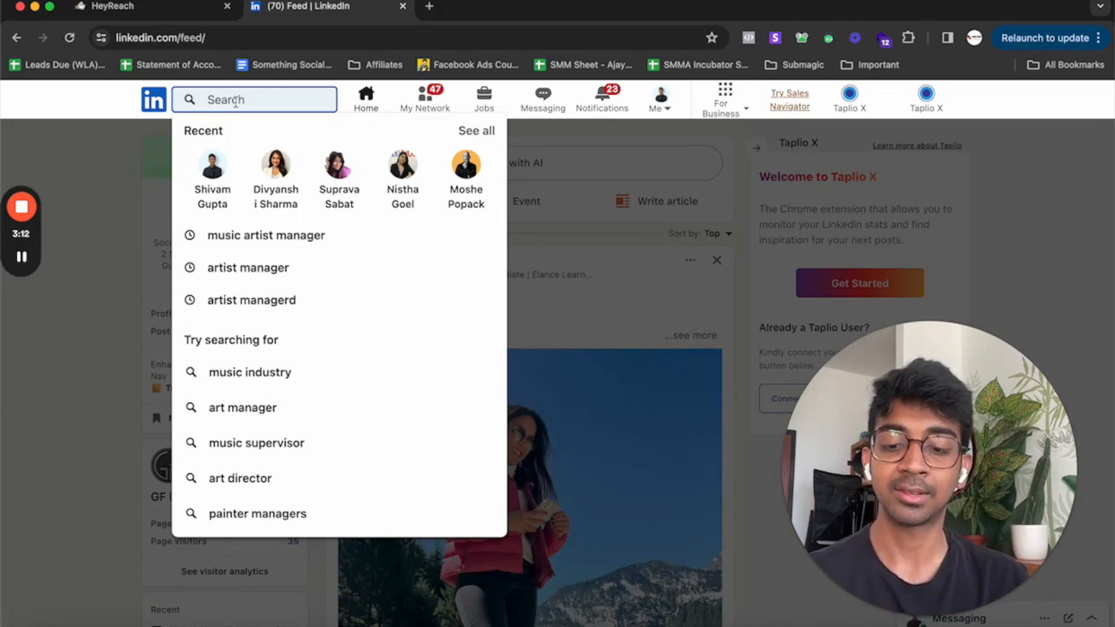
{"action": "type", "text": "real estate"}
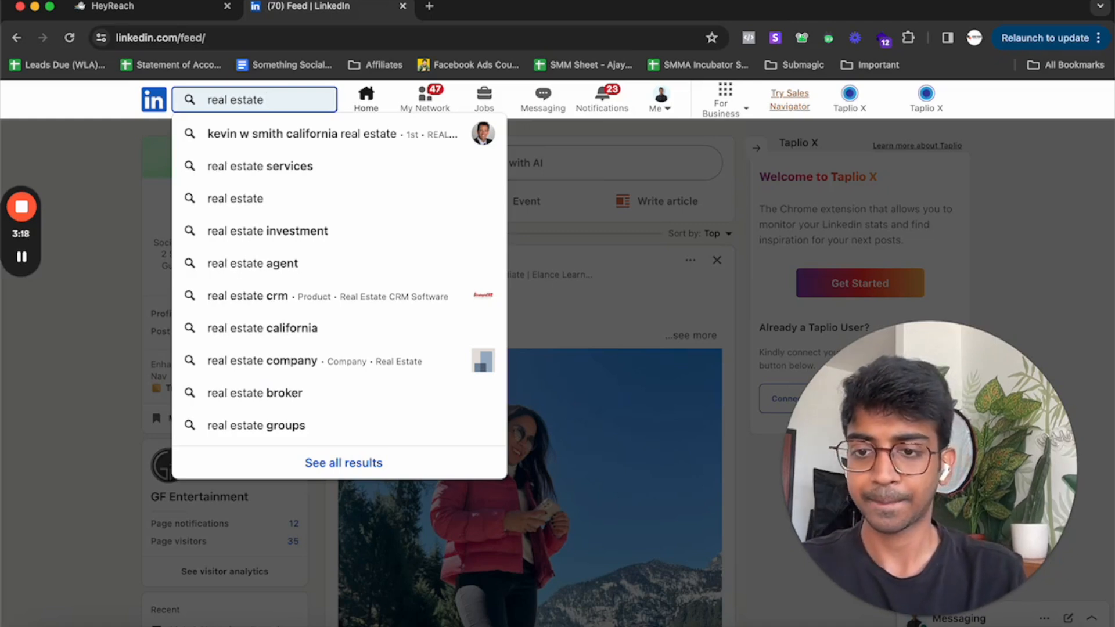
{"action": "left_click", "coordinate": [272, 397]}
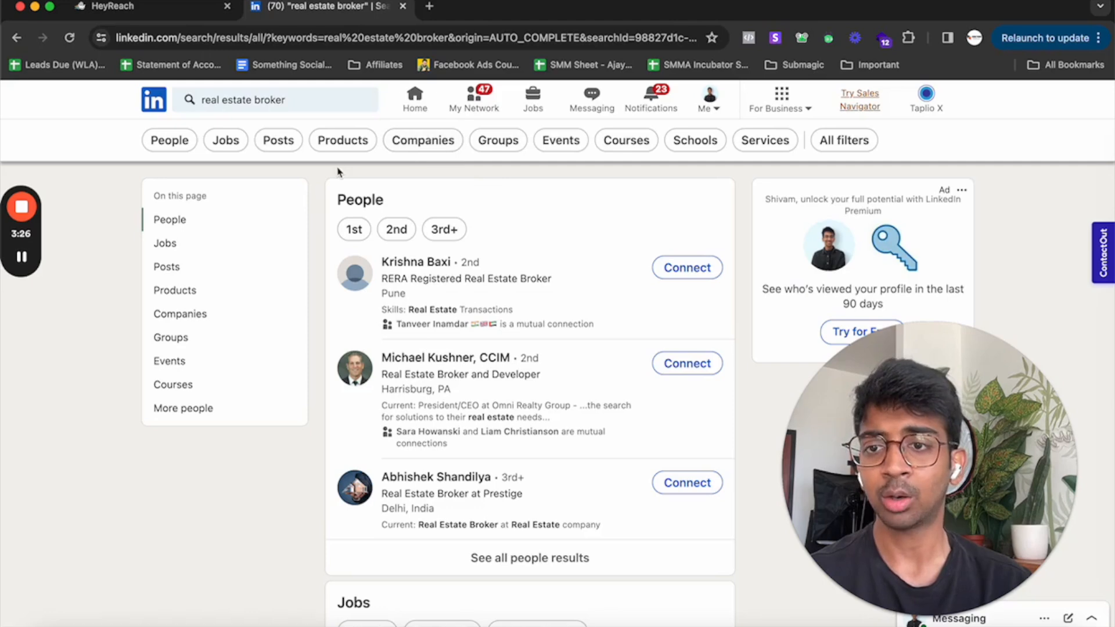
{"action": "scroll", "coordinate": [528, 242], "scroll_direction": "down", "scroll_amount": 3}
{"action": "scroll", "coordinate": [528, 241], "scroll_direction": "up", "scroll_amount": 3}
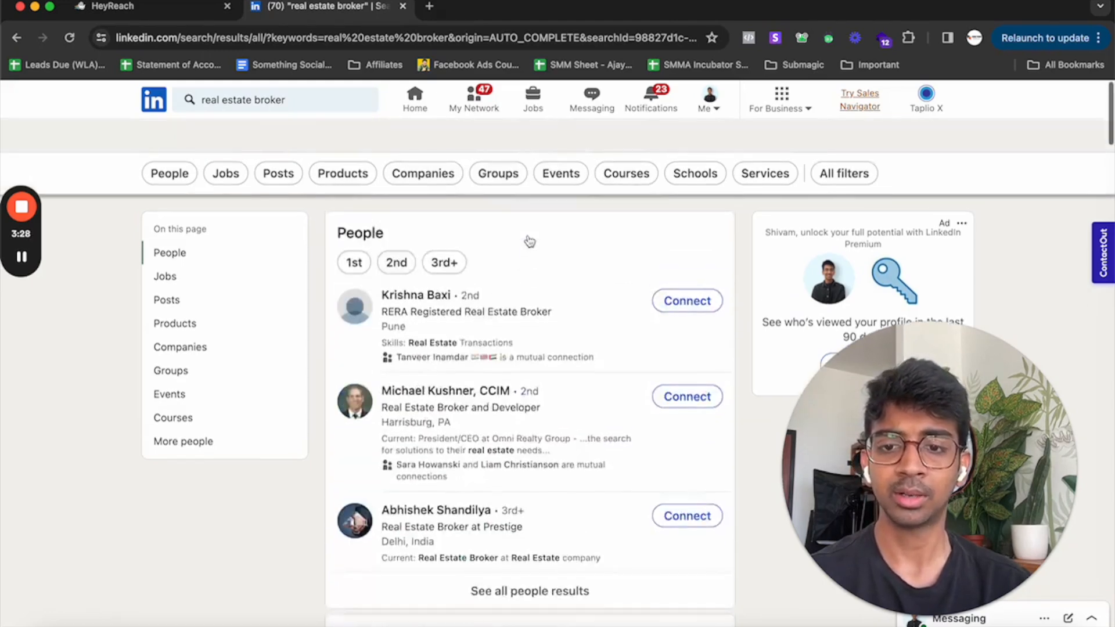
Filter the people results to the United States location and 2nd and 3rd+ connections, and show the results.
{"action": "left_click", "coordinate": [862, 142]}
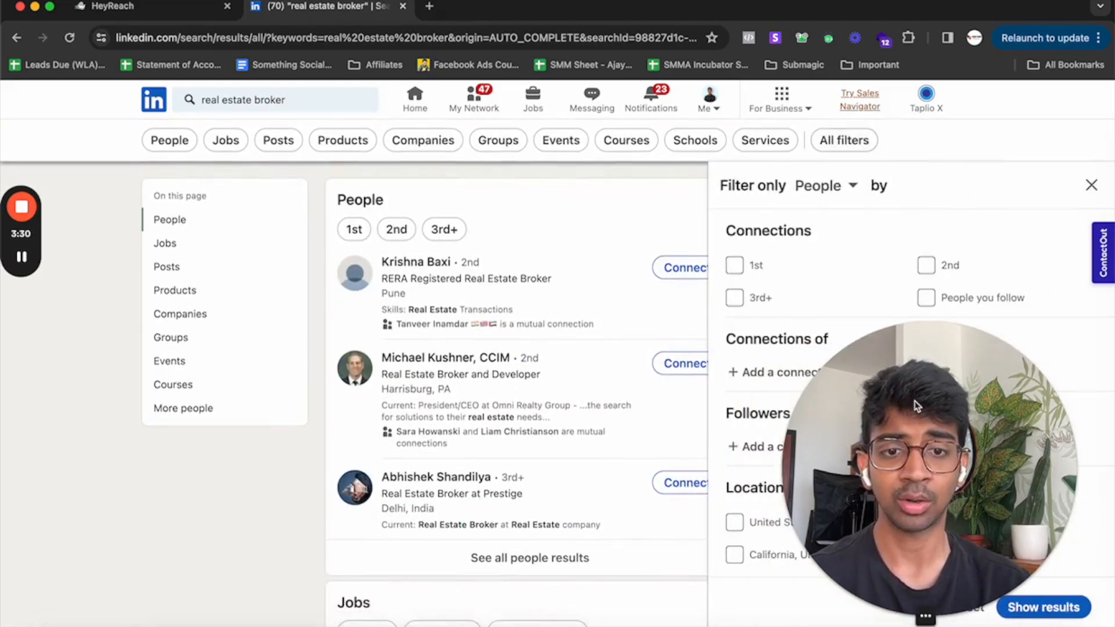
{"action": "scroll", "coordinate": [792, 473], "scroll_direction": "down", "scroll_amount": 1}
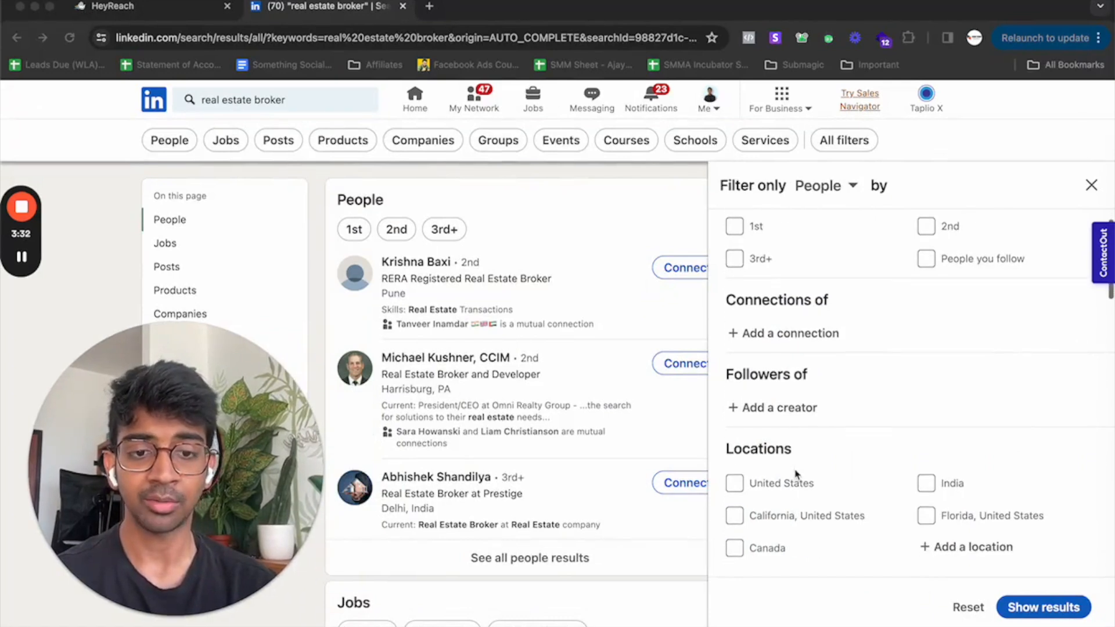
{"action": "left_click", "coordinate": [736, 486]}
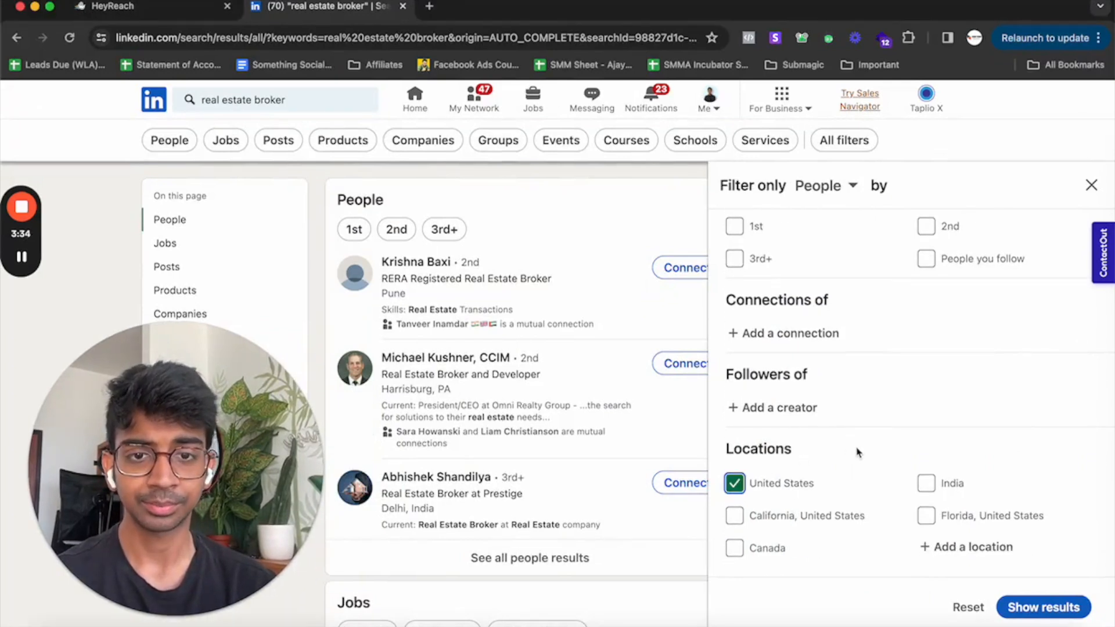
{"action": "scroll", "coordinate": [856, 451], "scroll_direction": "up", "scroll_amount": 1}
{"action": "left_click", "coordinate": [926, 267]}
{"action": "left_click", "coordinate": [735, 297]}
{"action": "left_click", "coordinate": [1058, 606]}
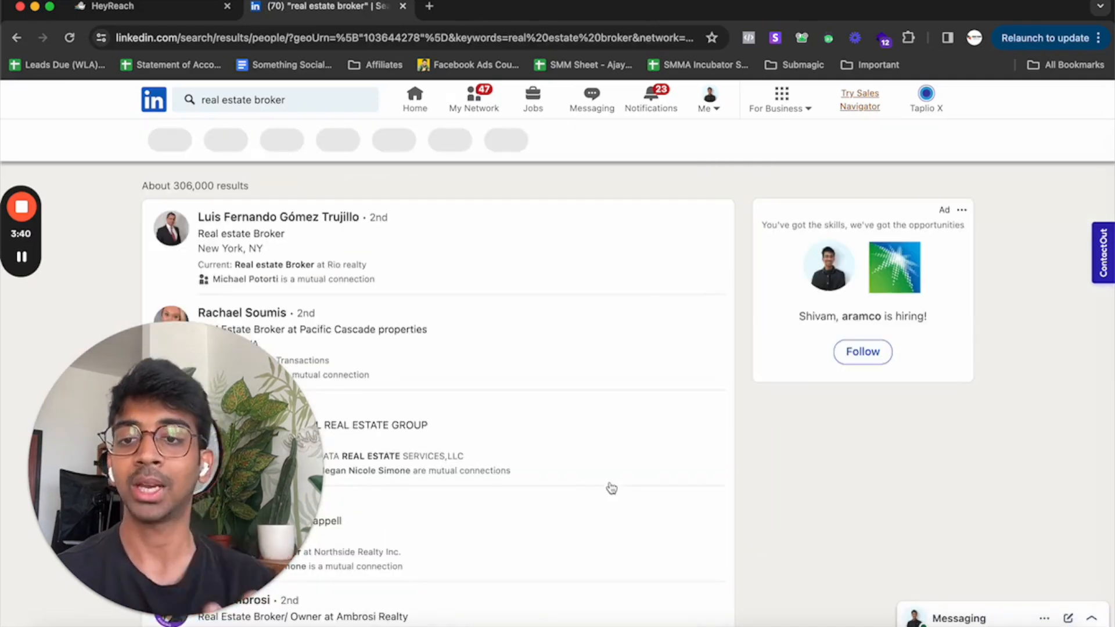
{"action": "left_click_drag", "start_coordinate": [278, 489], "coordinate": [1034, 549]}
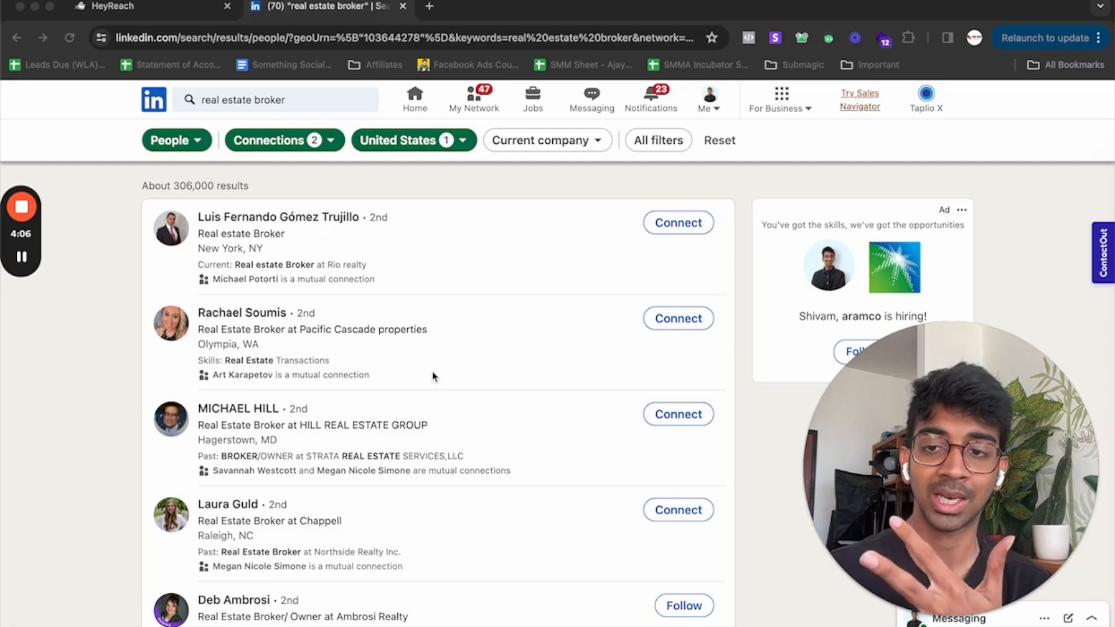
{"action": "triple_click", "coordinate": [231, 185]}
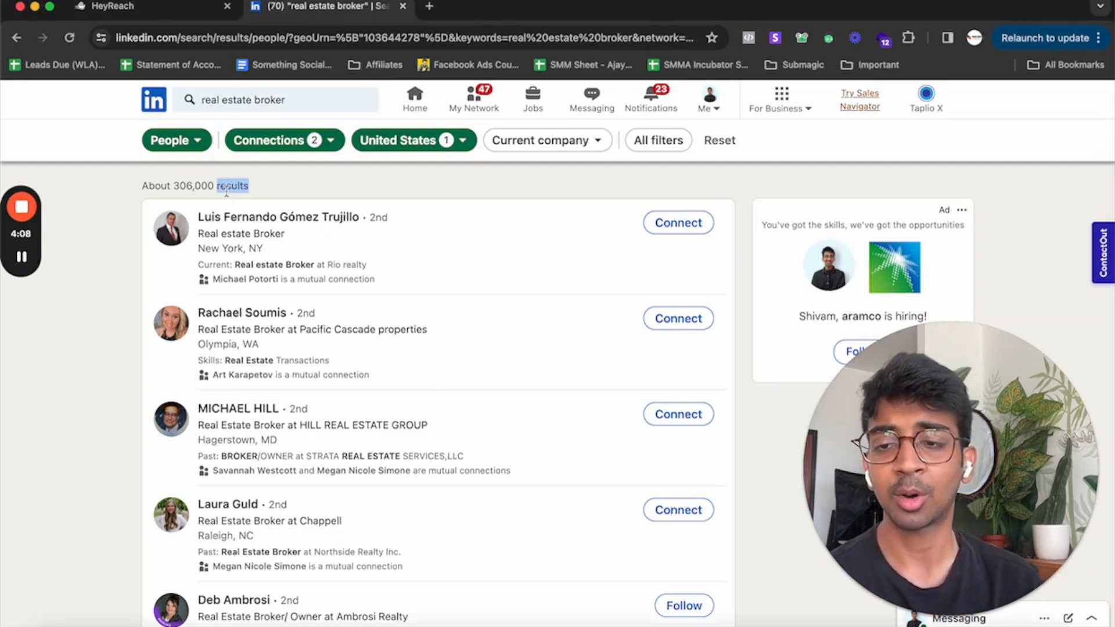
{"action": "left_click", "coordinate": [231, 189]}
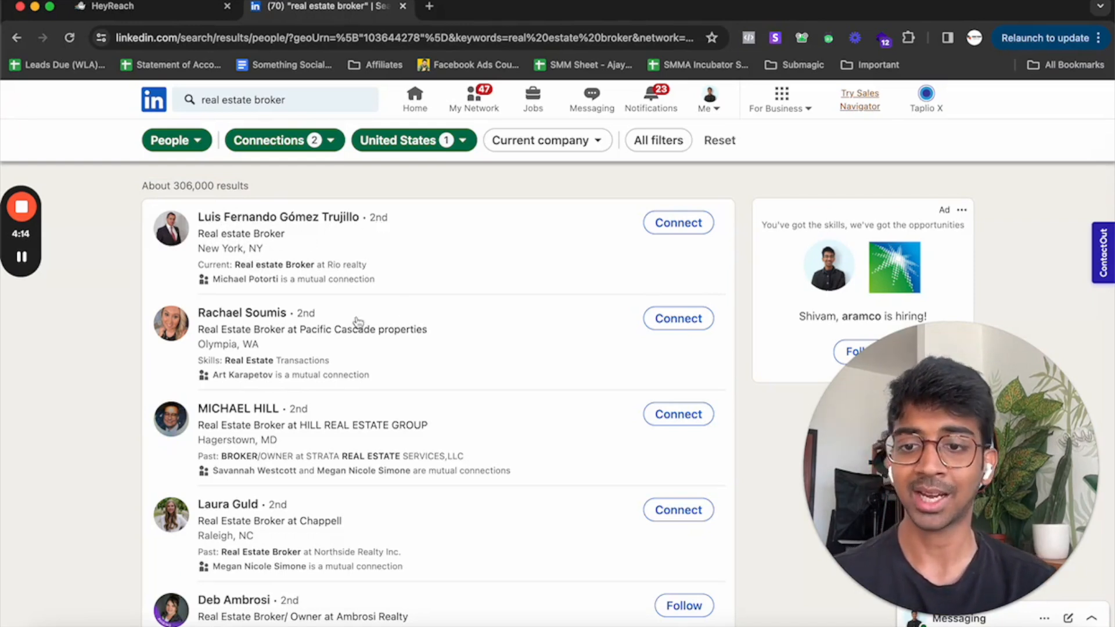
Copy the URL of the filtered LinkedIn people search and switch back to the HeyReach prospect import page.
{"action": "left_click", "coordinate": [396, 39]}
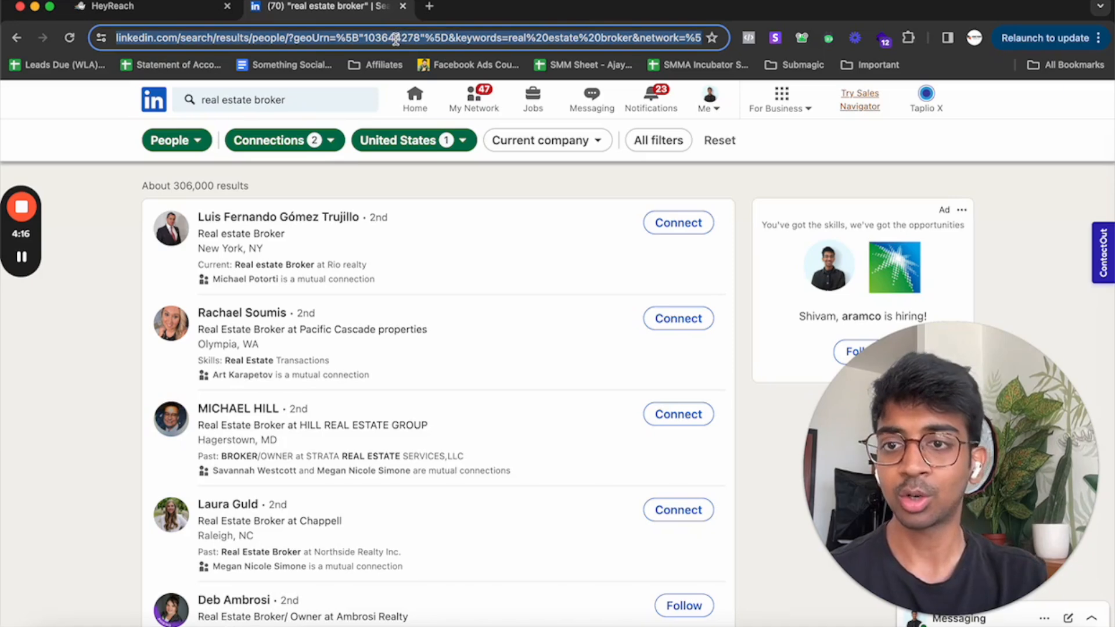
{"action": "left_click", "coordinate": [190, 9]}
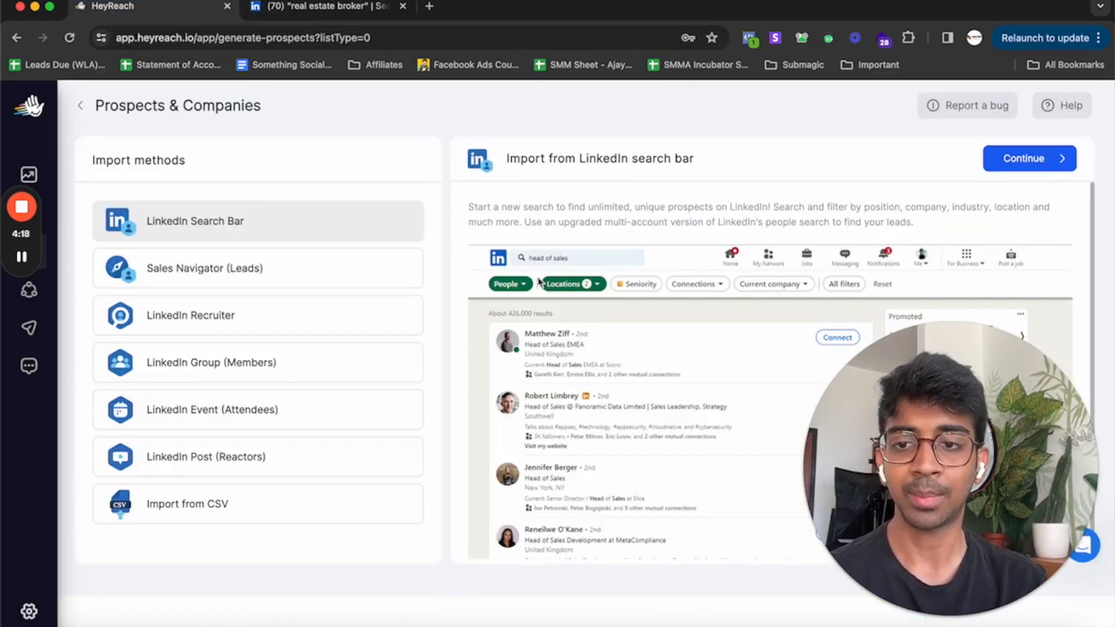
Import prospects from the copied LinkedIn people search URL into a list named LinkedIn RE Brokers.
{"action": "left_click", "coordinate": [996, 170]}
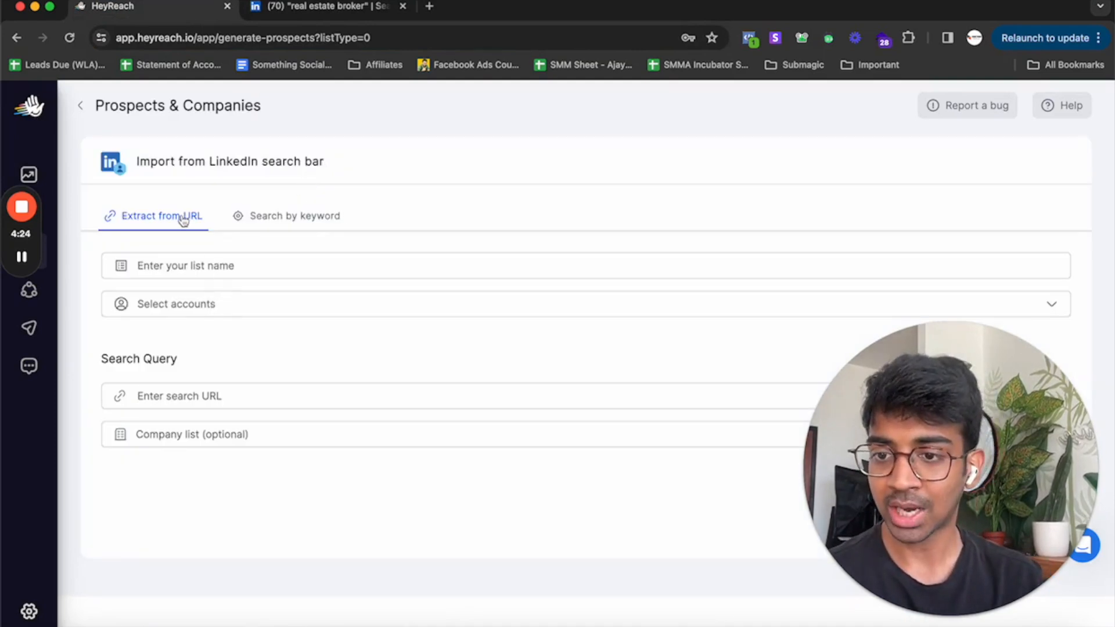
{"action": "key", "text": "super+v"}
{"action": "left_click", "coordinate": [293, 478]}
{"action": "left_click_drag", "start_coordinate": [1004, 435], "coordinate": [310, 421]}
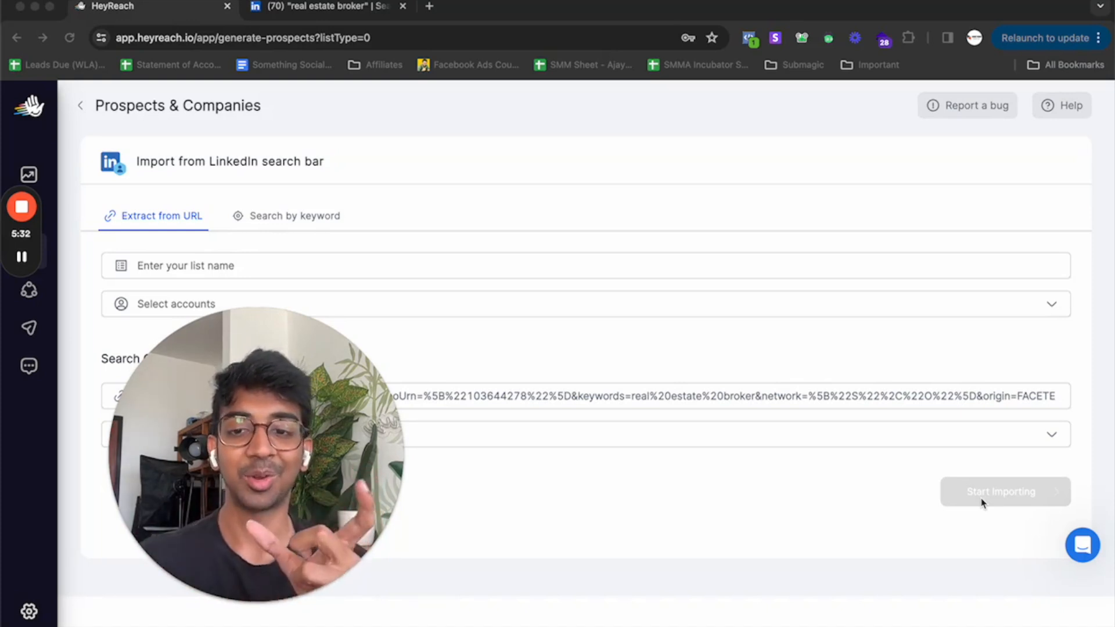
{"action": "mouse_move", "coordinate": [285, 516]}
{"action": "left_click_drag", "start_coordinate": [253, 435], "coordinate": [998, 185]}
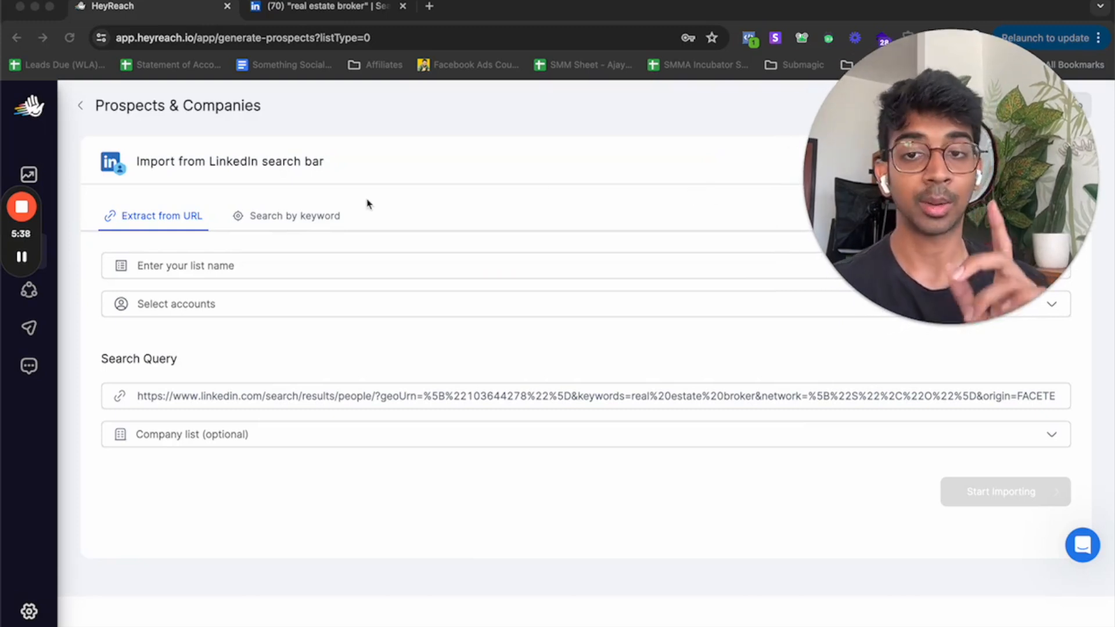
{"action": "mouse_move", "coordinate": [8, 215]}
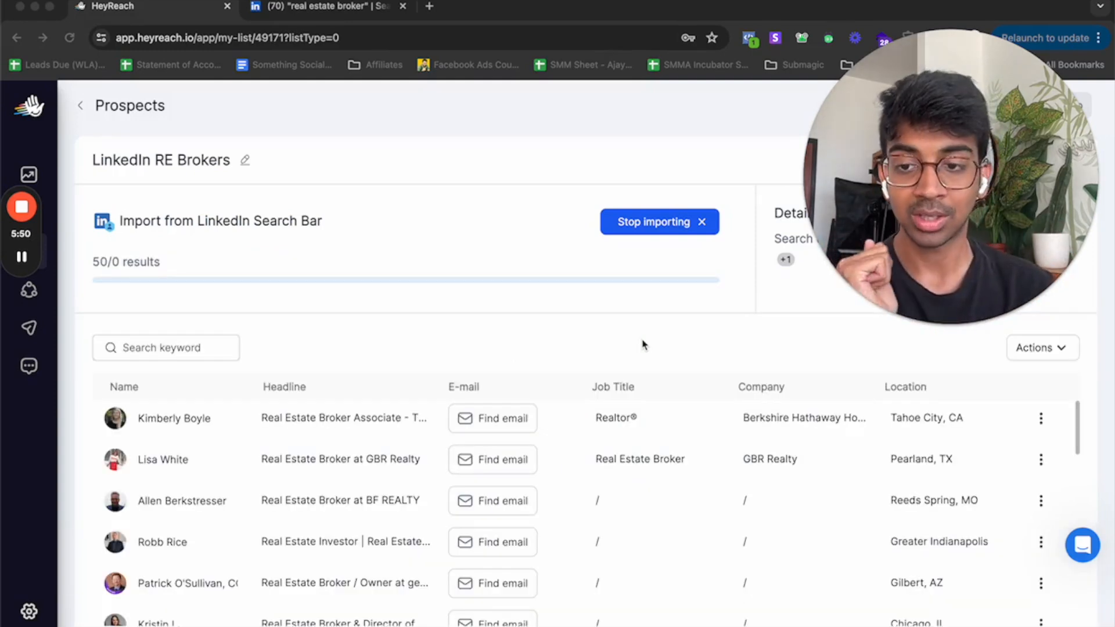
Stop the running import and look through the prospects collected in the LinkedIn RE Brokers list.
{"action": "scroll", "coordinate": [637, 451], "scroll_direction": "down", "scroll_amount": 5}
{"action": "scroll", "coordinate": [615, 453], "scroll_direction": "down", "scroll_amount": 8}
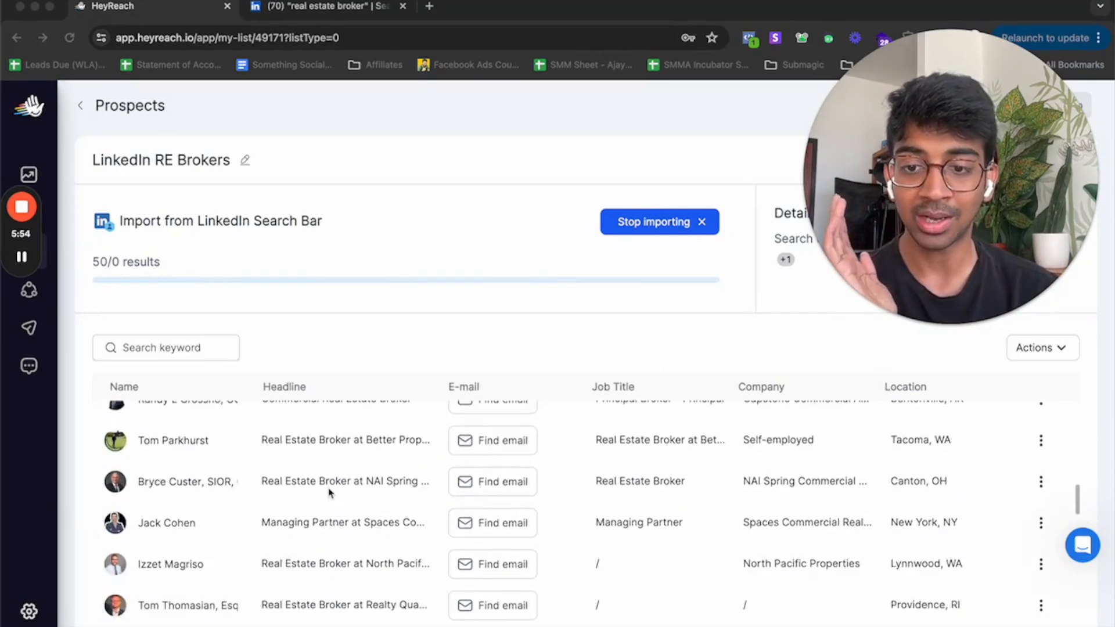
{"action": "scroll", "coordinate": [372, 507], "scroll_direction": "down", "scroll_amount": 3}
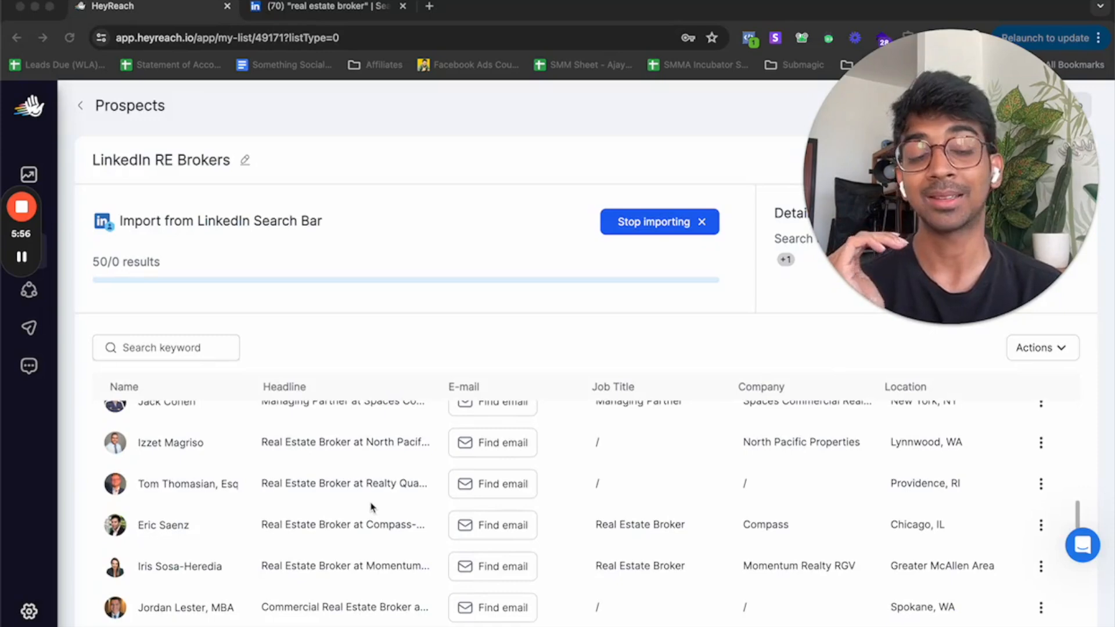
{"action": "scroll", "coordinate": [372, 507], "scroll_direction": "down", "scroll_amount": 10}
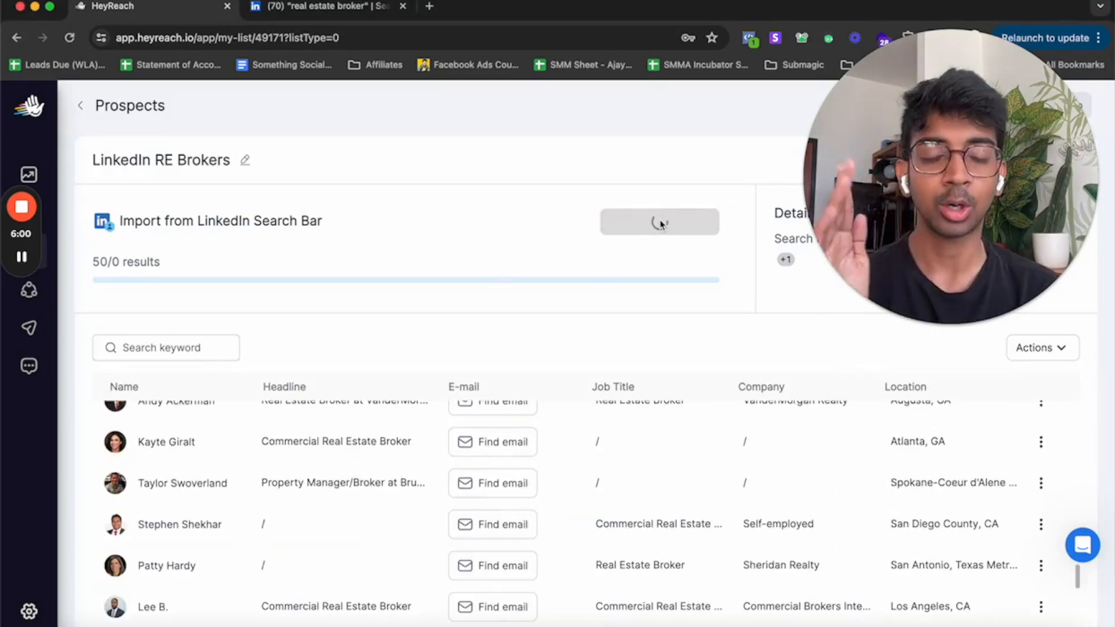
{"action": "scroll", "coordinate": [662, 273], "scroll_direction": "up", "scroll_amount": 8}
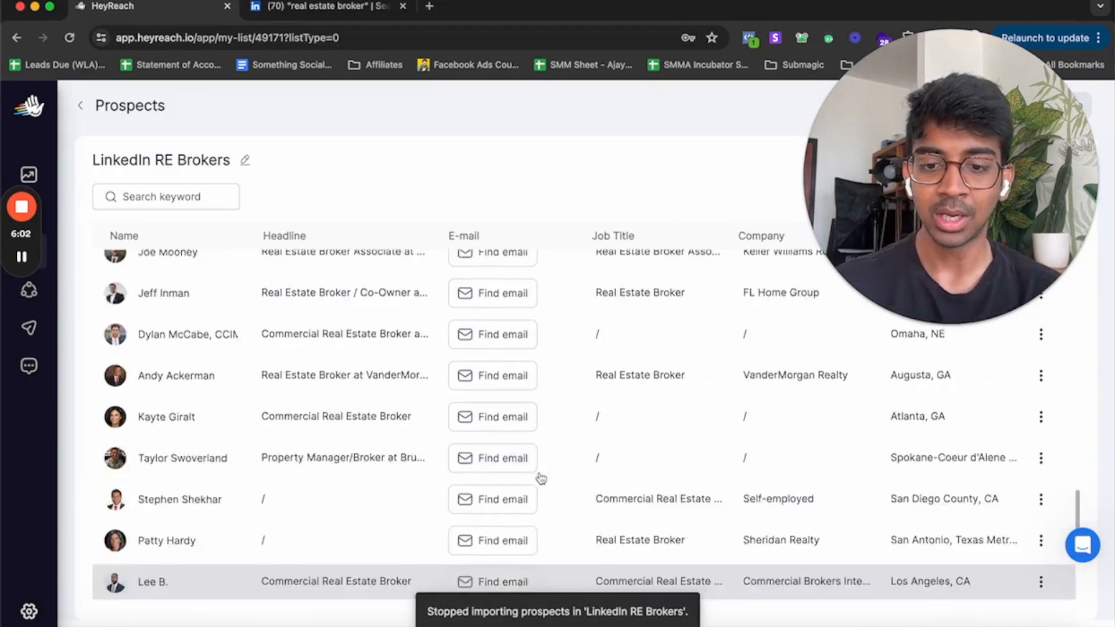
{"action": "left_click_drag", "start_coordinate": [930, 256], "coordinate": [1031, 246]}
{"action": "scroll", "coordinate": [341, 480], "scroll_direction": "down", "scroll_amount": 10}
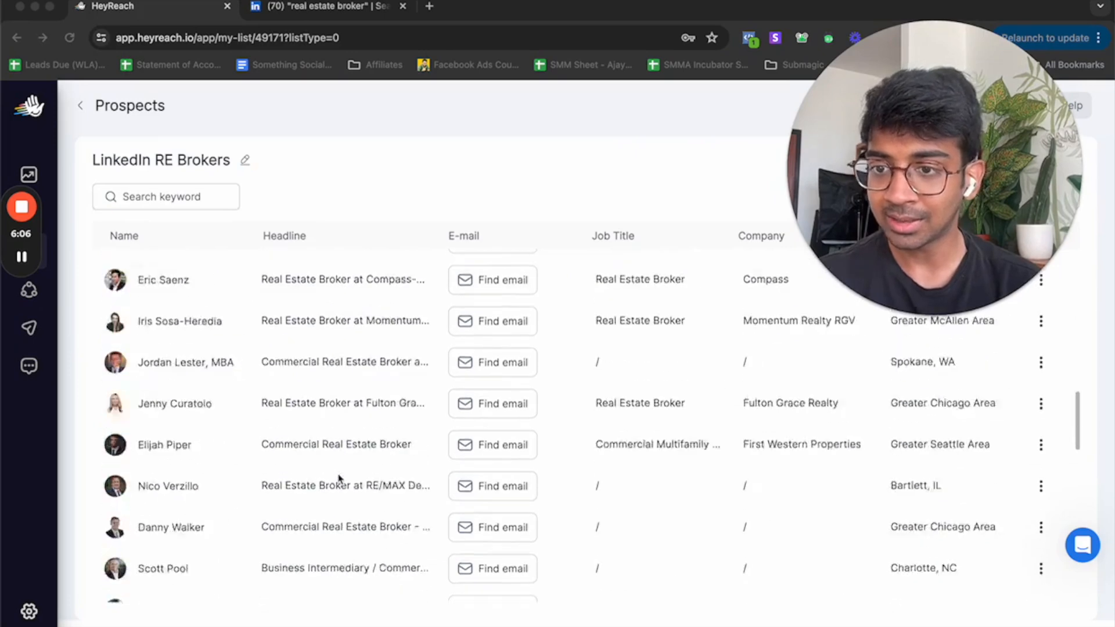
{"action": "scroll", "coordinate": [324, 426], "scroll_direction": "down", "scroll_amount": 5}
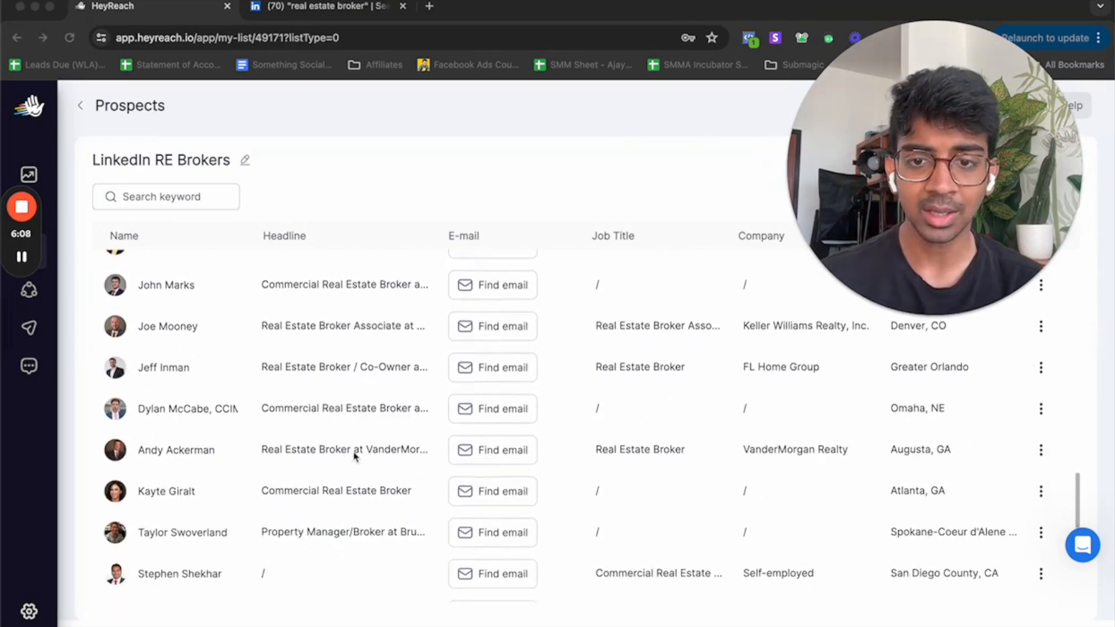
{"action": "scroll", "coordinate": [684, 355], "scroll_direction": "down", "scroll_amount": 10}
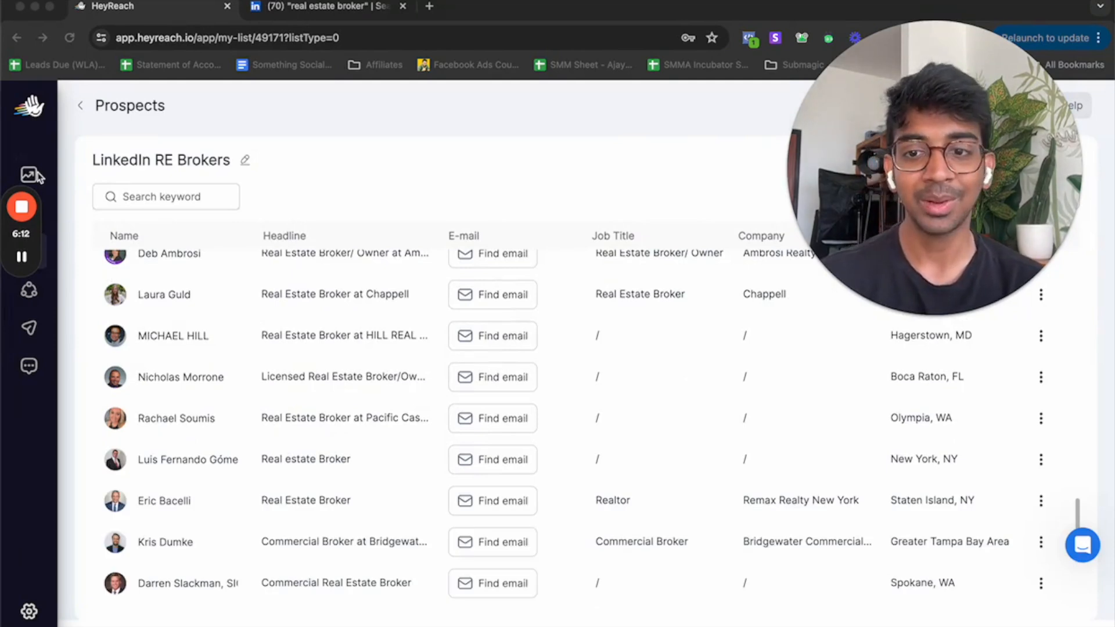
Open the dashboard and review the connection, message and InMail statistics.
{"action": "mouse_move", "coordinate": [25, 232]}
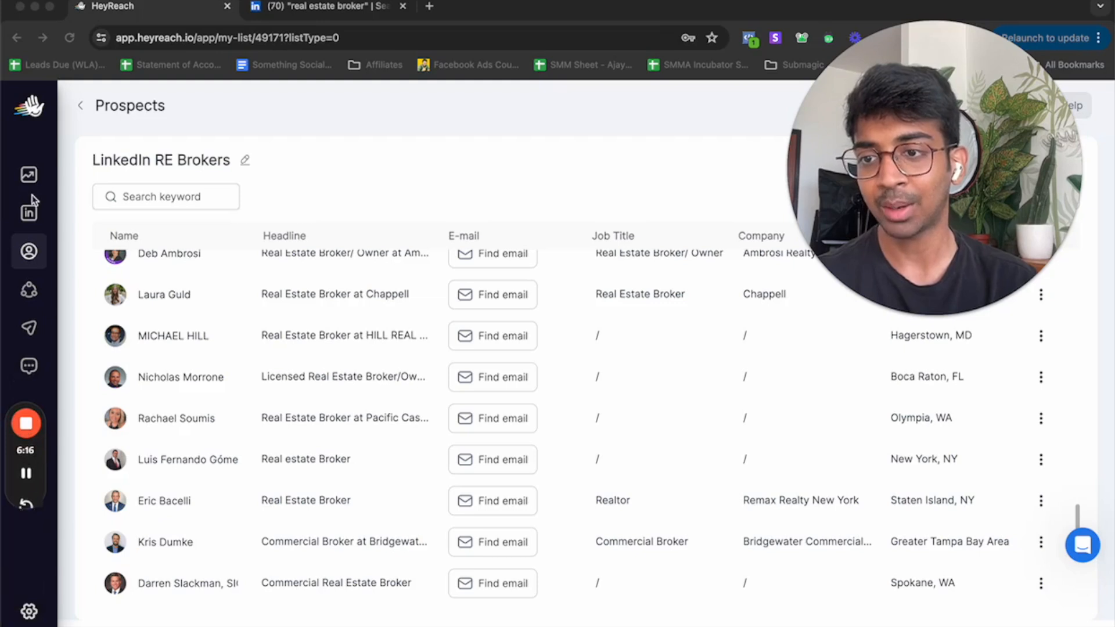
{"action": "left_click", "coordinate": [29, 176]}
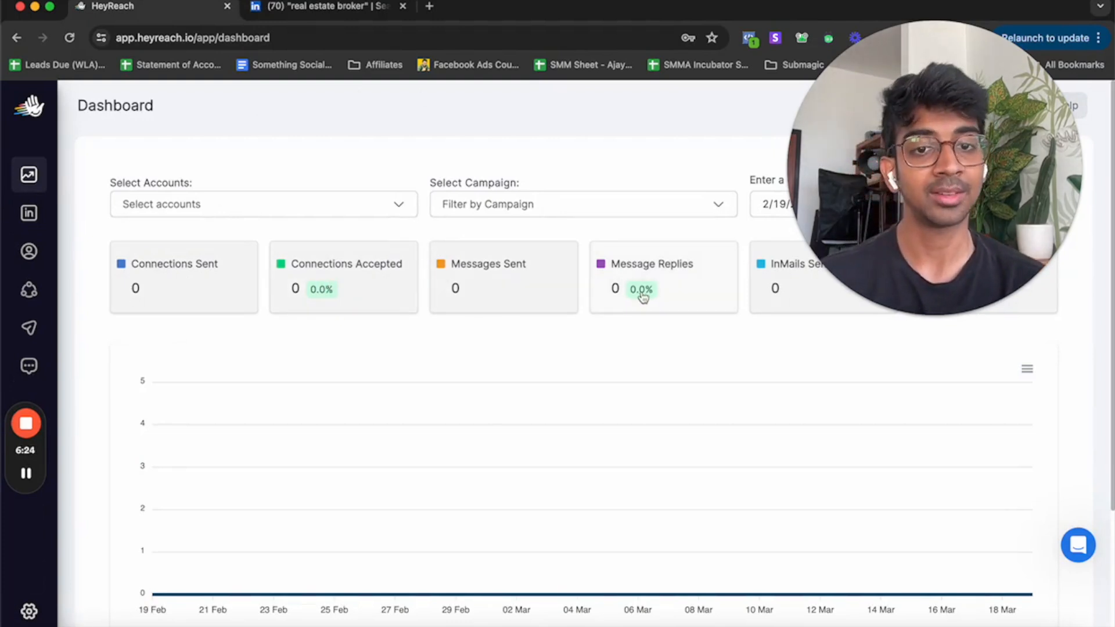
{"action": "left_click_drag", "start_coordinate": [947, 209], "coordinate": [951, 510]}
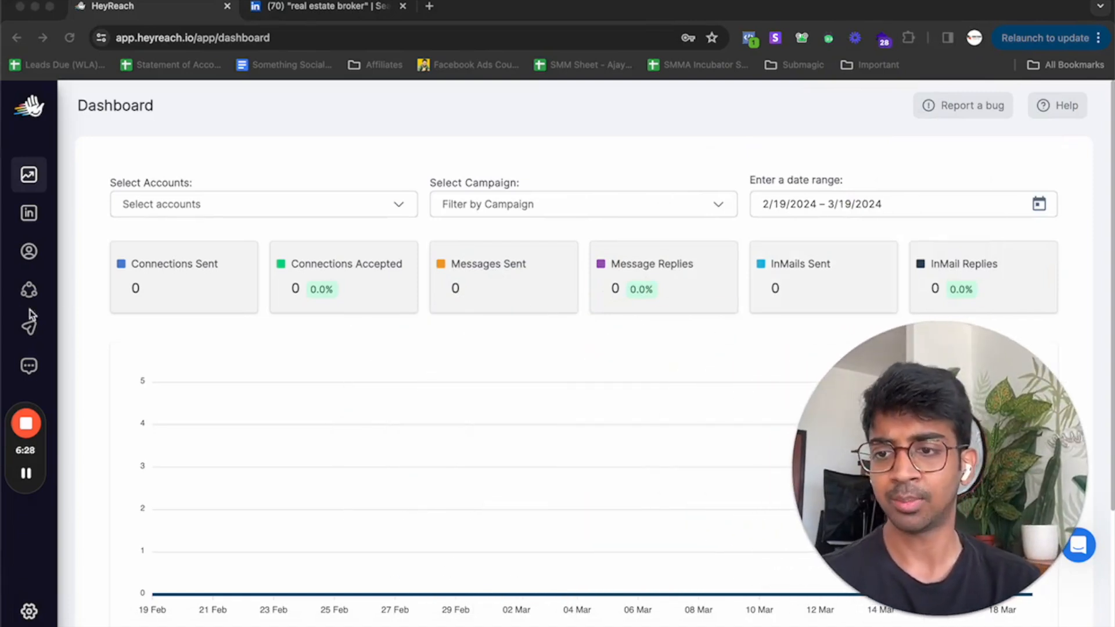
Create a new campaign named SMMA Incubator.
{"action": "left_click", "coordinate": [29, 328]}
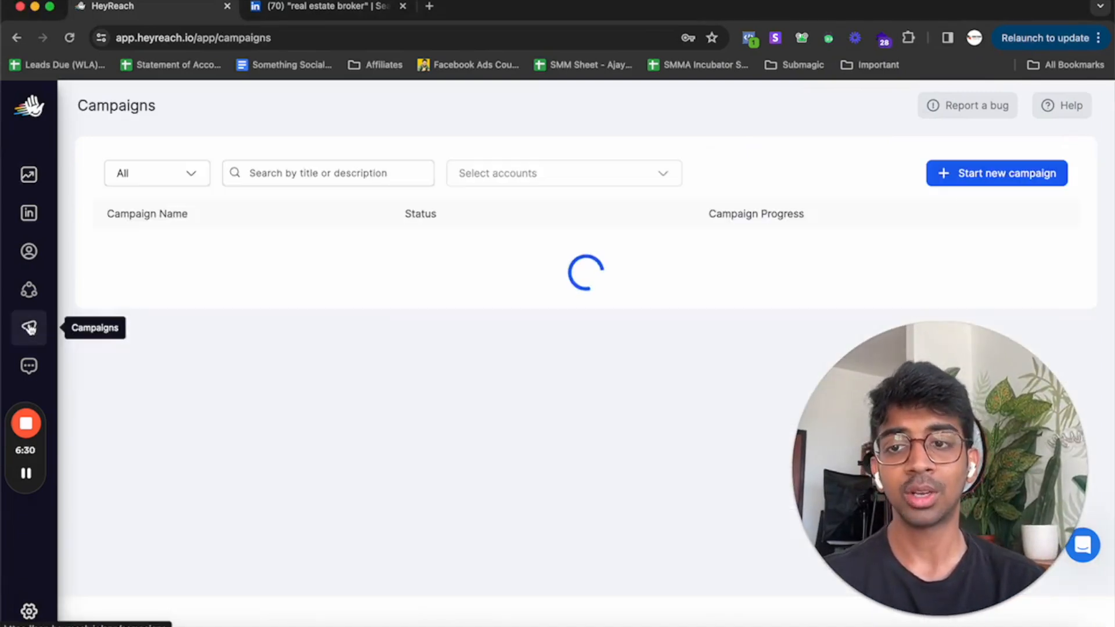
{"action": "left_click", "coordinate": [947, 174]}
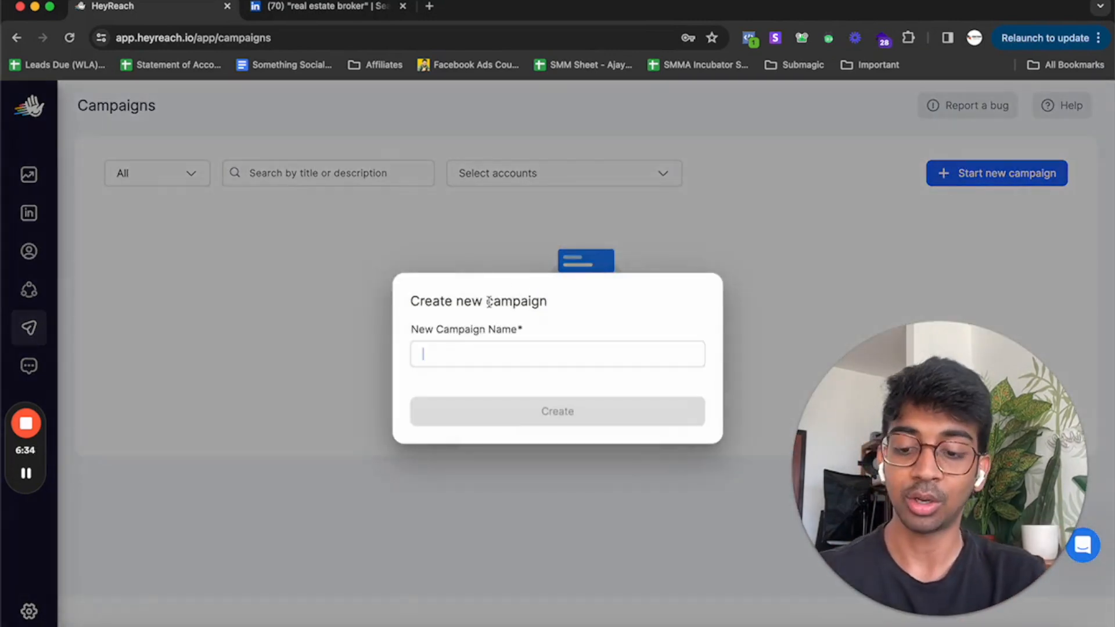
{"action": "type", "text": "SMMA Incubator"}
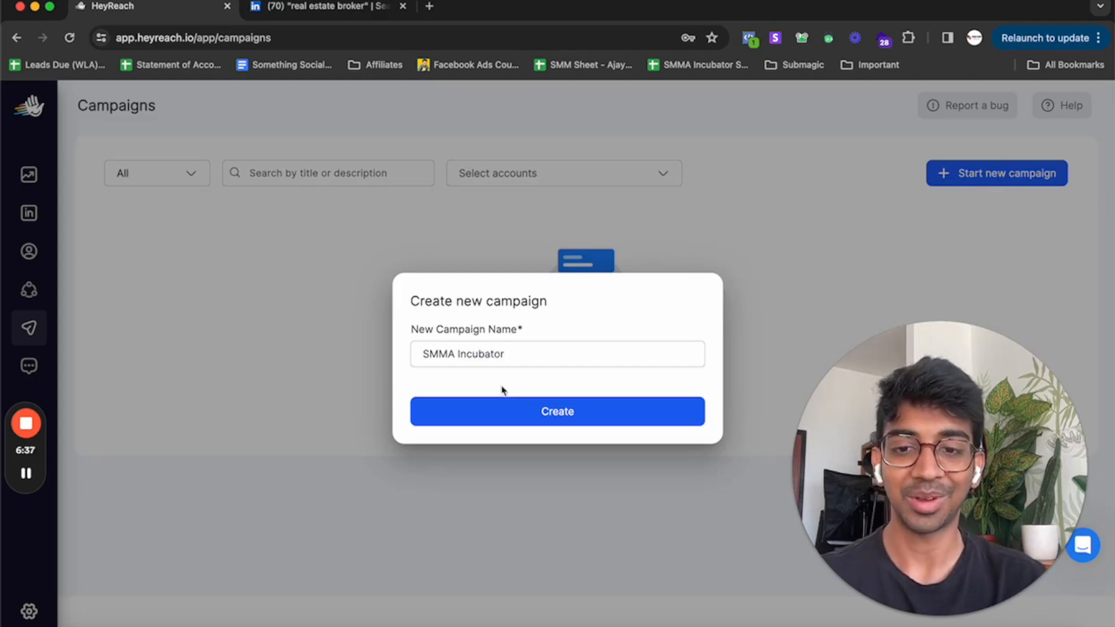
{"action": "left_click", "coordinate": [507, 410]}
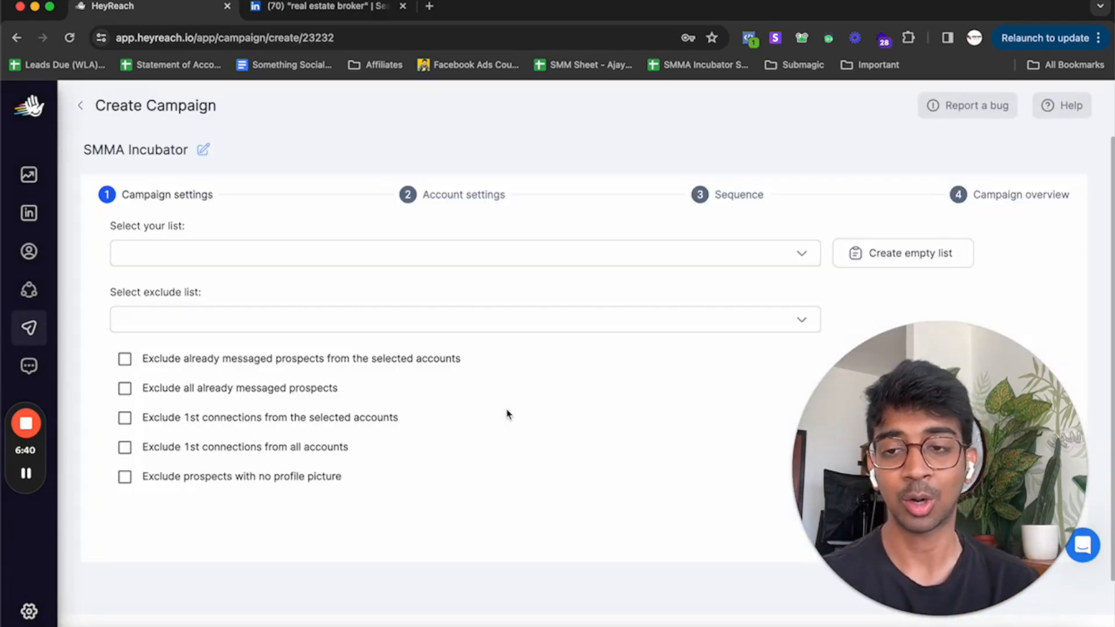
Assign the LinkedIn RE Brokers list without an exclude list, exclude all already messaged prospects and those with no profile picture, and continue to the account settings.
{"action": "left_click", "coordinate": [289, 267]}
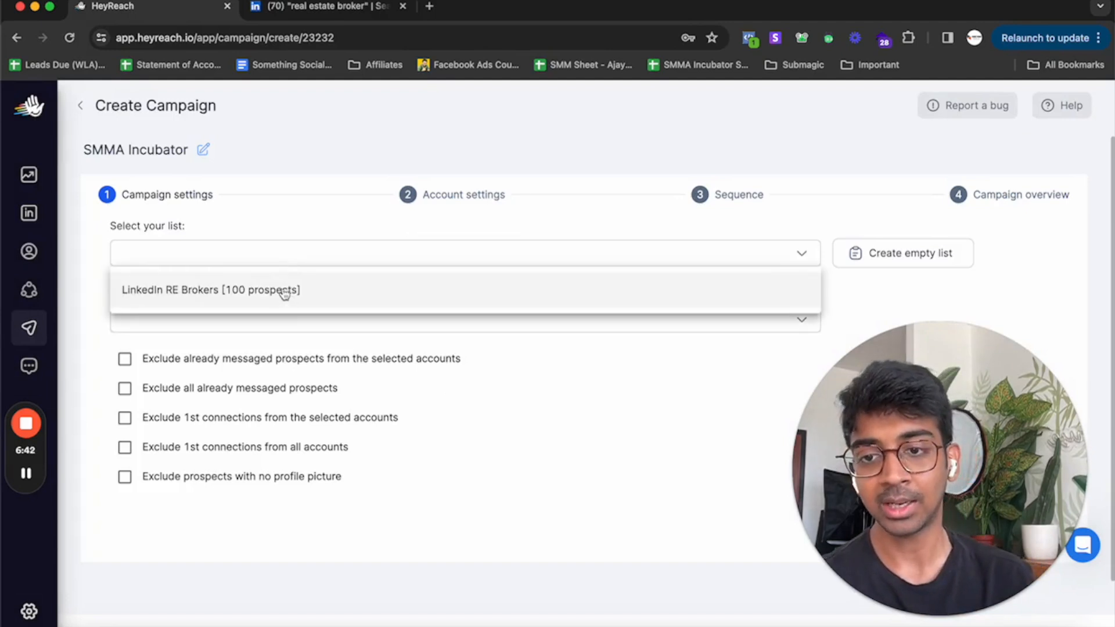
{"action": "left_click", "coordinate": [285, 291]}
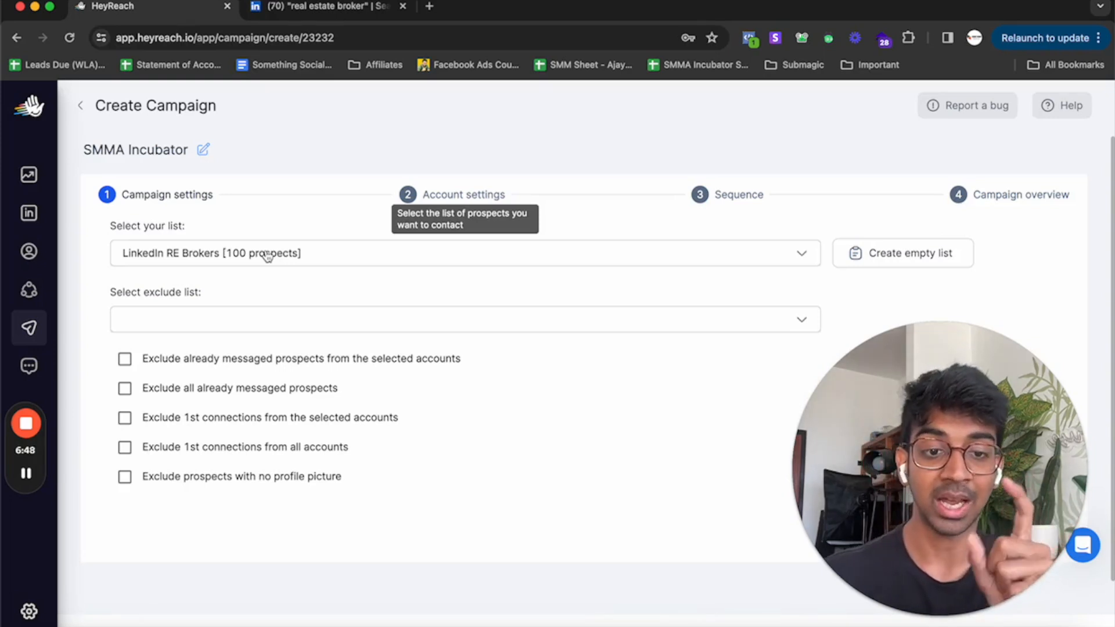
{"action": "left_click", "coordinate": [260, 317]}
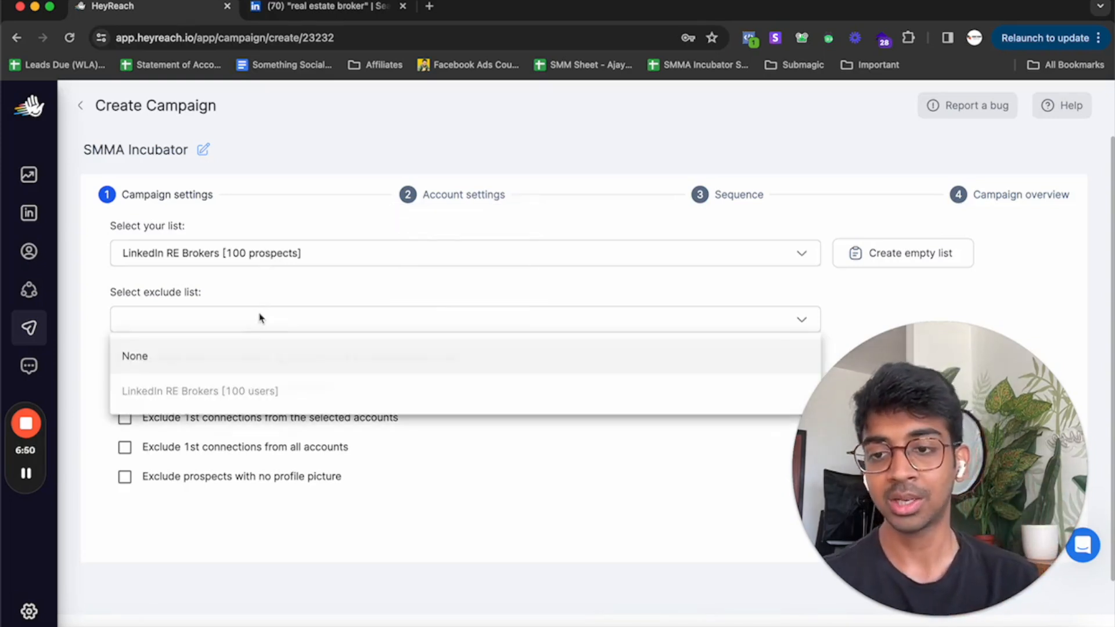
{"action": "left_click", "coordinate": [244, 355]}
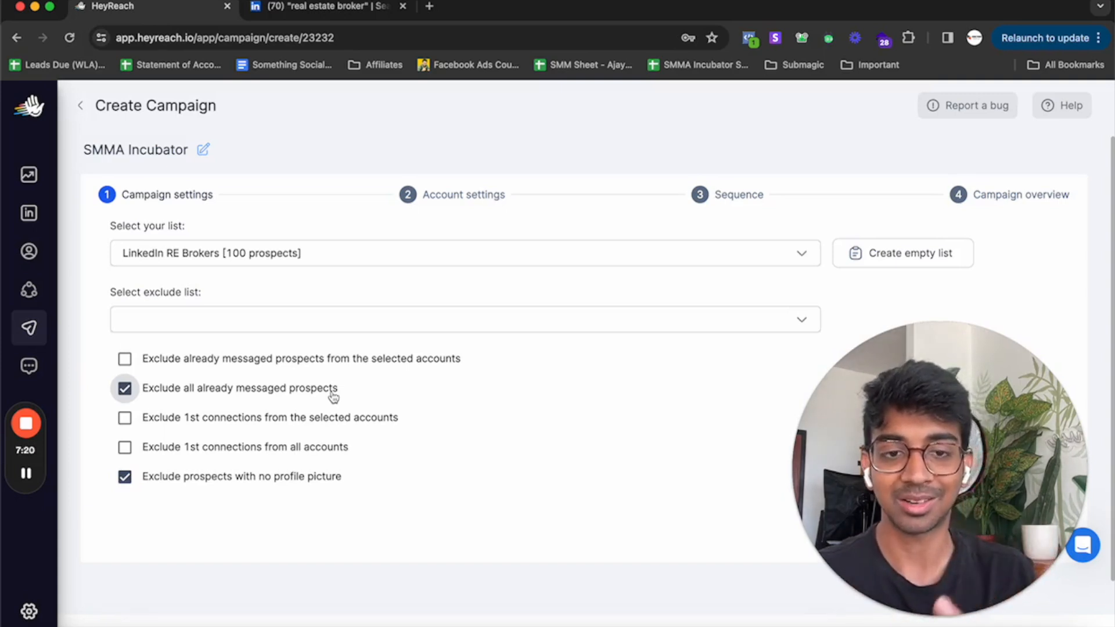
{"action": "left_click_drag", "start_coordinate": [881, 507], "coordinate": [468, 506]}
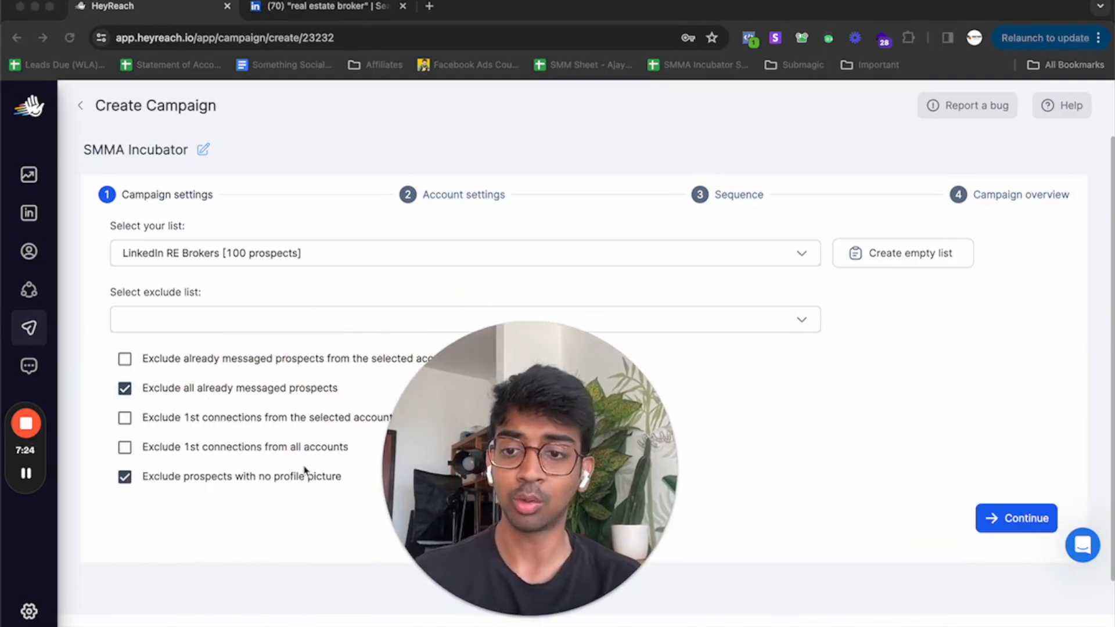
{"action": "left_click", "coordinate": [1022, 518]}
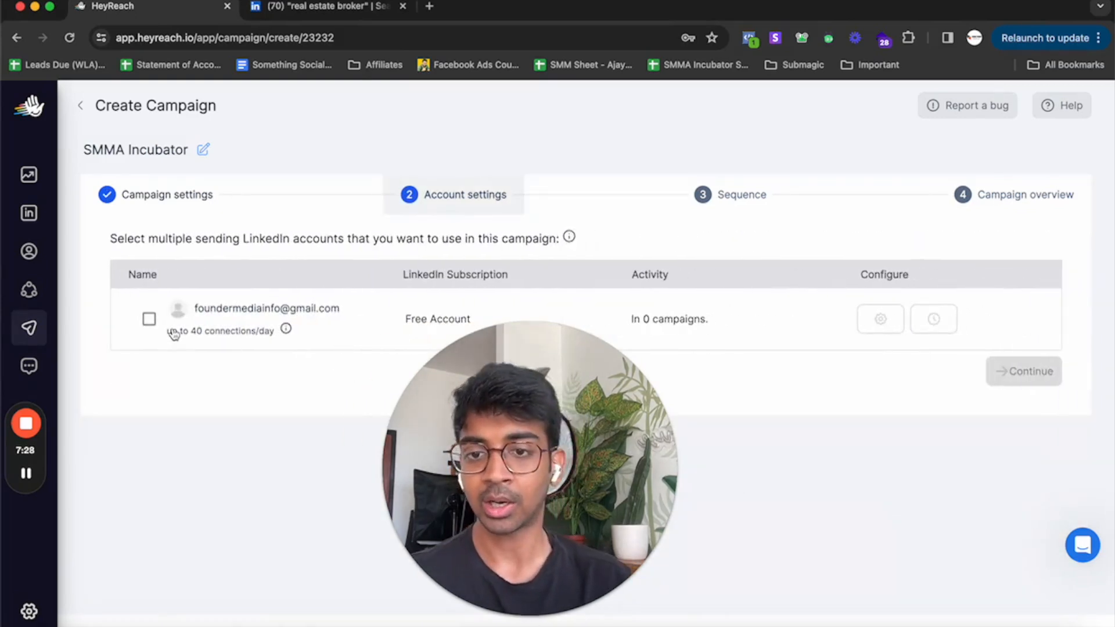
Select the connected LinkedIn account as the campaign's sender and continue to the sequence stage.
{"action": "left_click", "coordinate": [149, 321]}
{"action": "left_click_drag", "start_coordinate": [170, 333], "coordinate": [273, 341]}
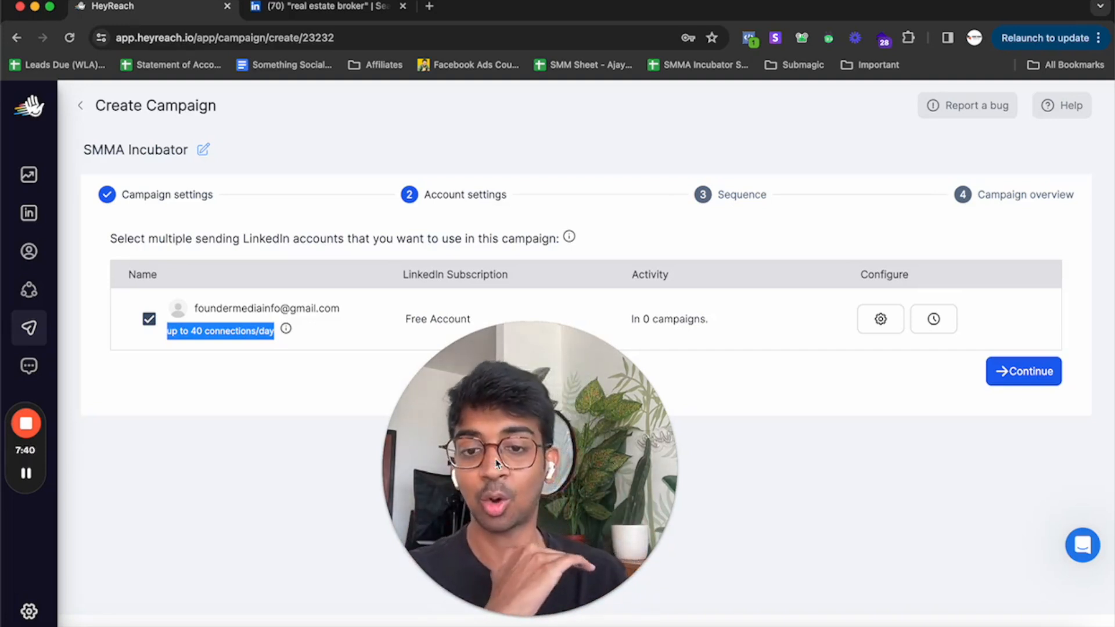
{"action": "left_click", "coordinate": [1029, 376]}
{"action": "left_click_drag", "start_coordinate": [599, 422], "coordinate": [238, 422]}
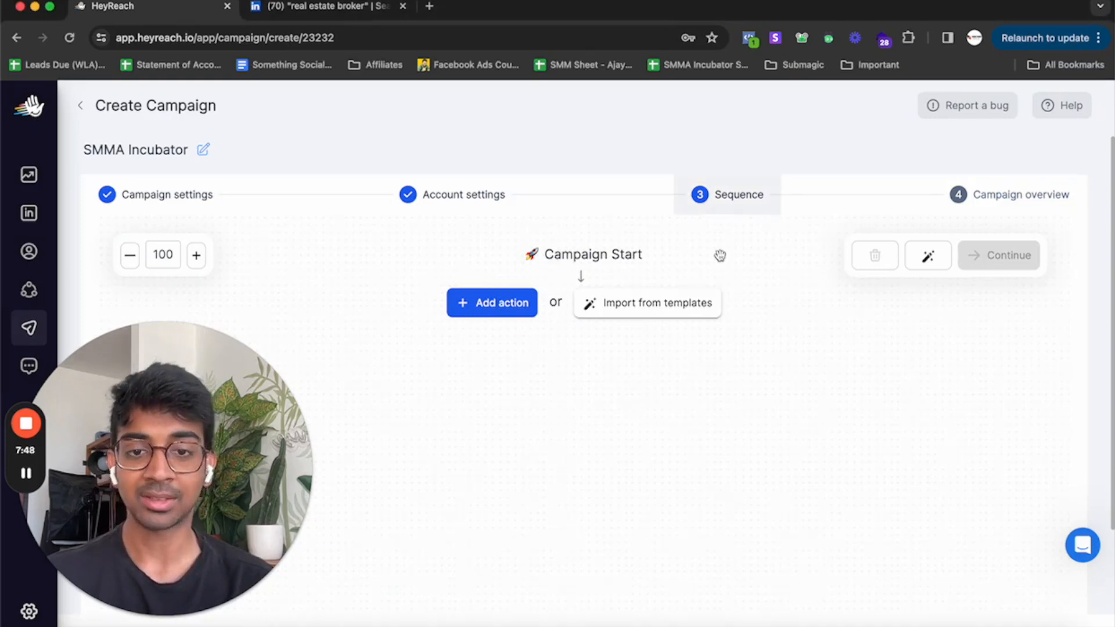
Start the campaign sequence with a View Profile action followed by a Follow action.
{"action": "left_click", "coordinate": [504, 306]}
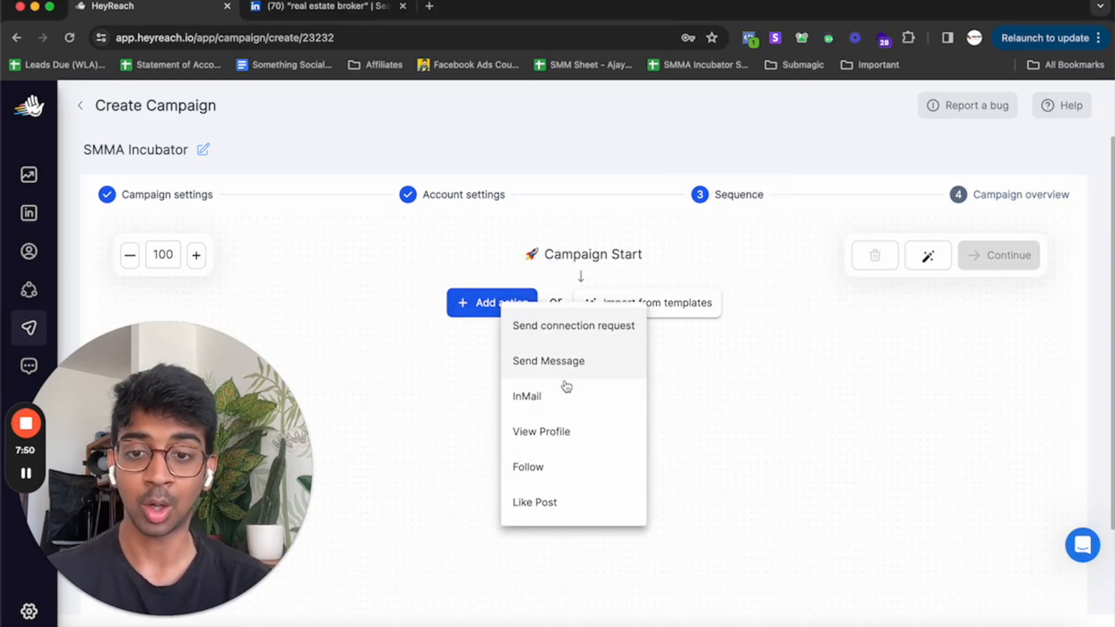
{"action": "left_click", "coordinate": [568, 431]}
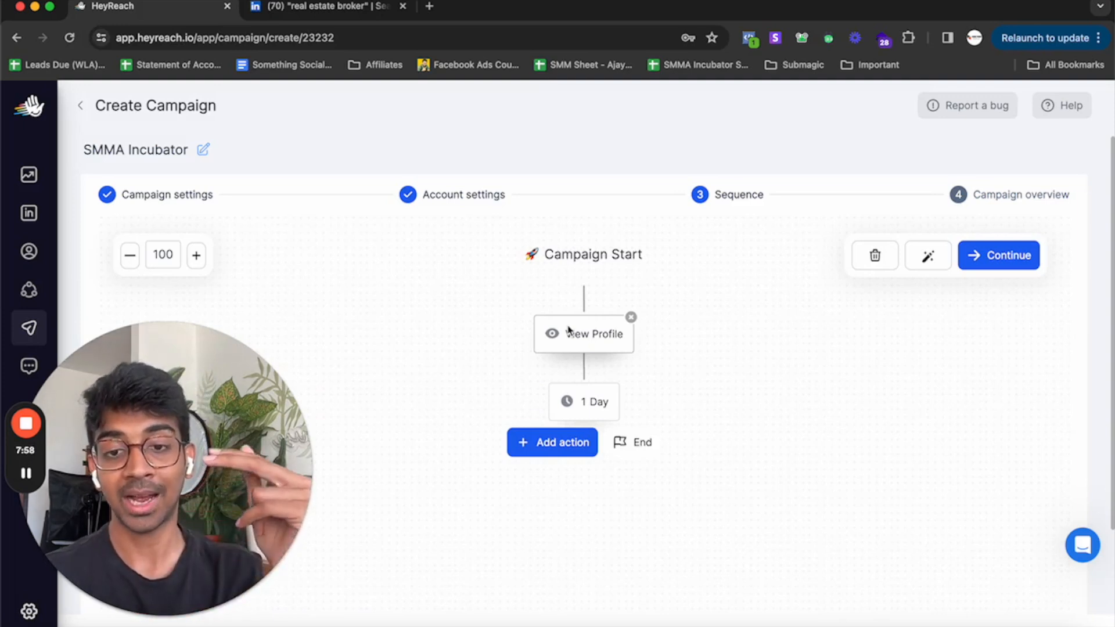
{"action": "left_click", "coordinate": [559, 448]}
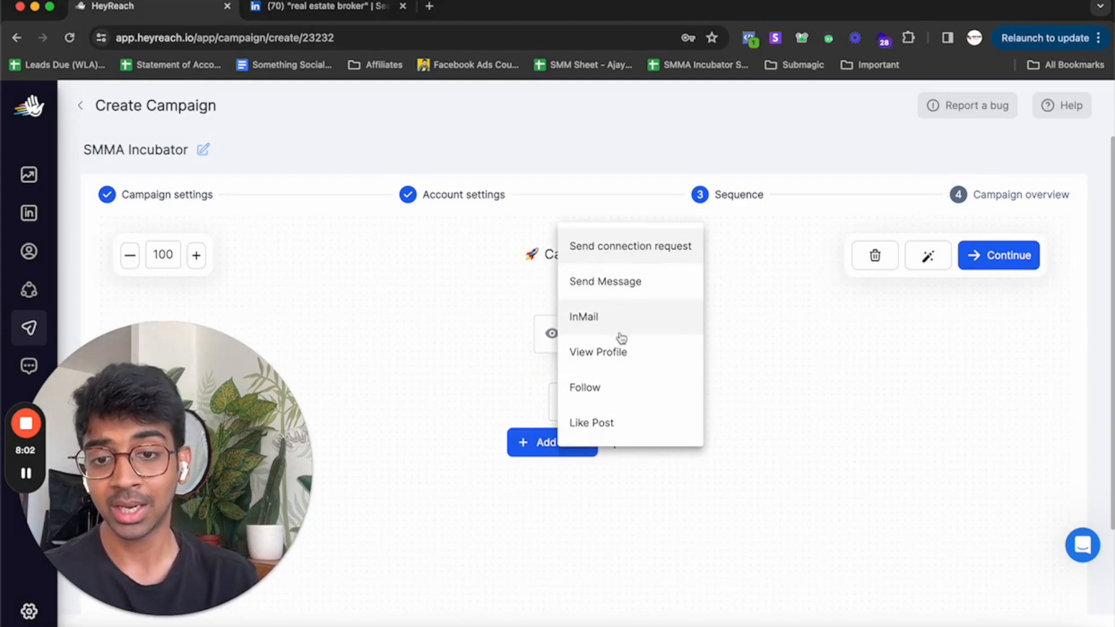
{"action": "left_click", "coordinate": [620, 390]}
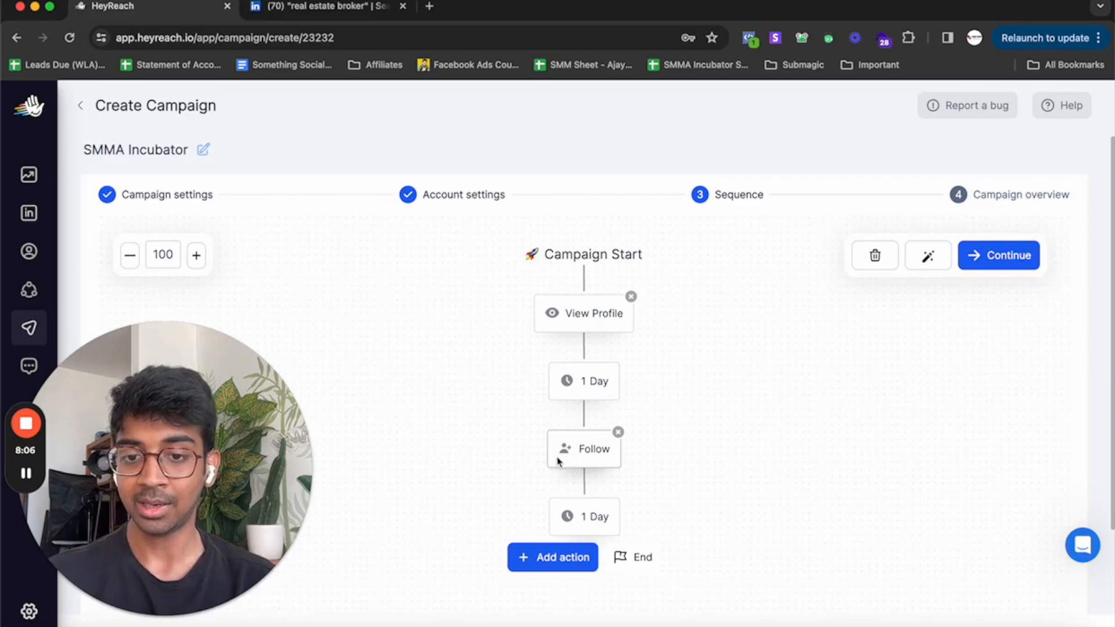
Set the wait after the Follow action to no delay and add a Like Post action after it.
{"action": "left_click", "coordinate": [573, 517]}
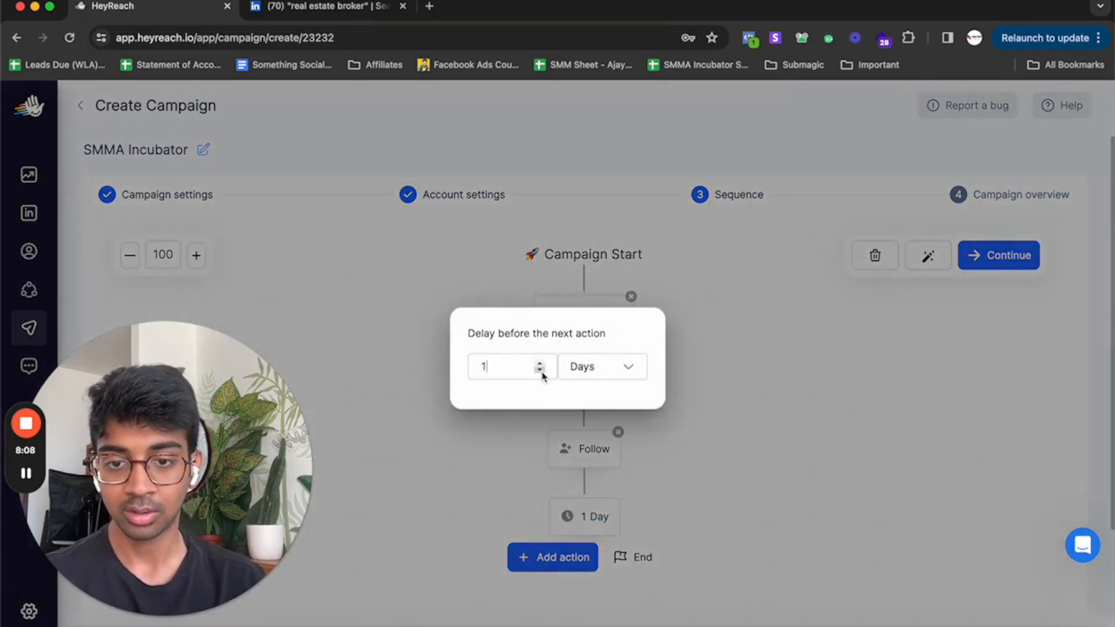
{"action": "left_click", "coordinate": [518, 463]}
{"action": "left_click", "coordinate": [544, 557]}
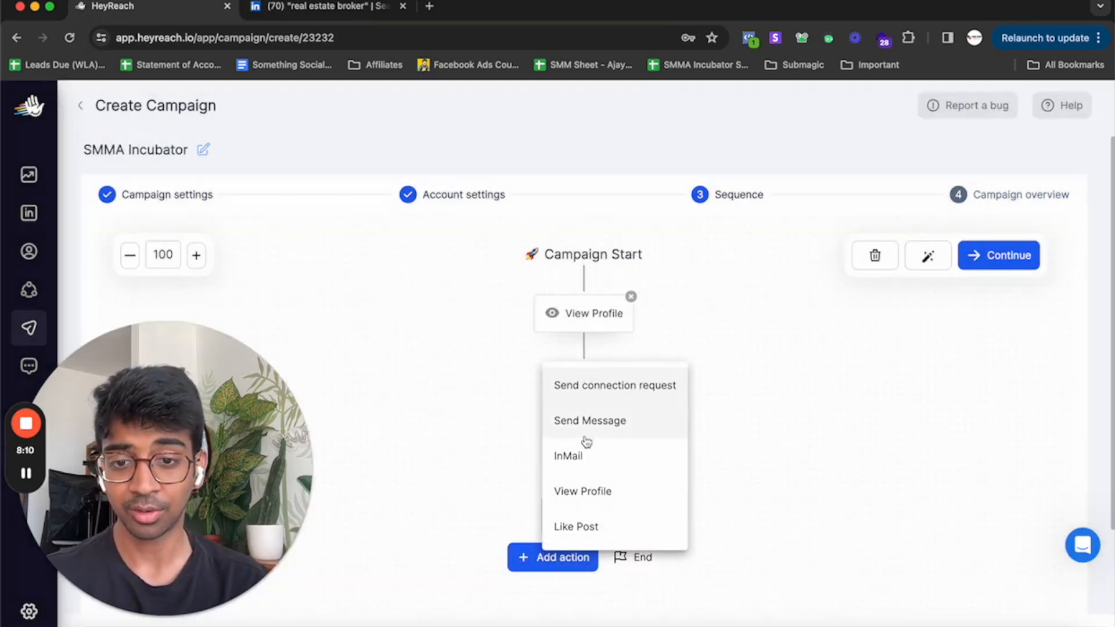
{"action": "left_click", "coordinate": [600, 525]}
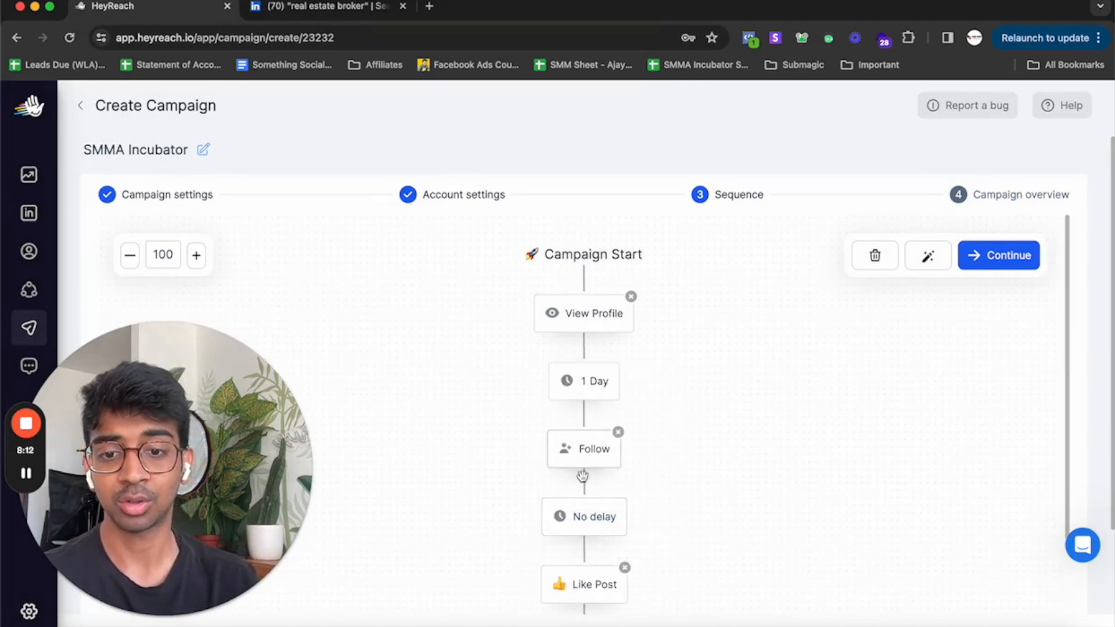
{"action": "scroll", "coordinate": [583, 477], "scroll_direction": "down", "scroll_amount": 3}
{"action": "scroll", "coordinate": [559, 354], "scroll_direction": "up", "scroll_amount": 3}
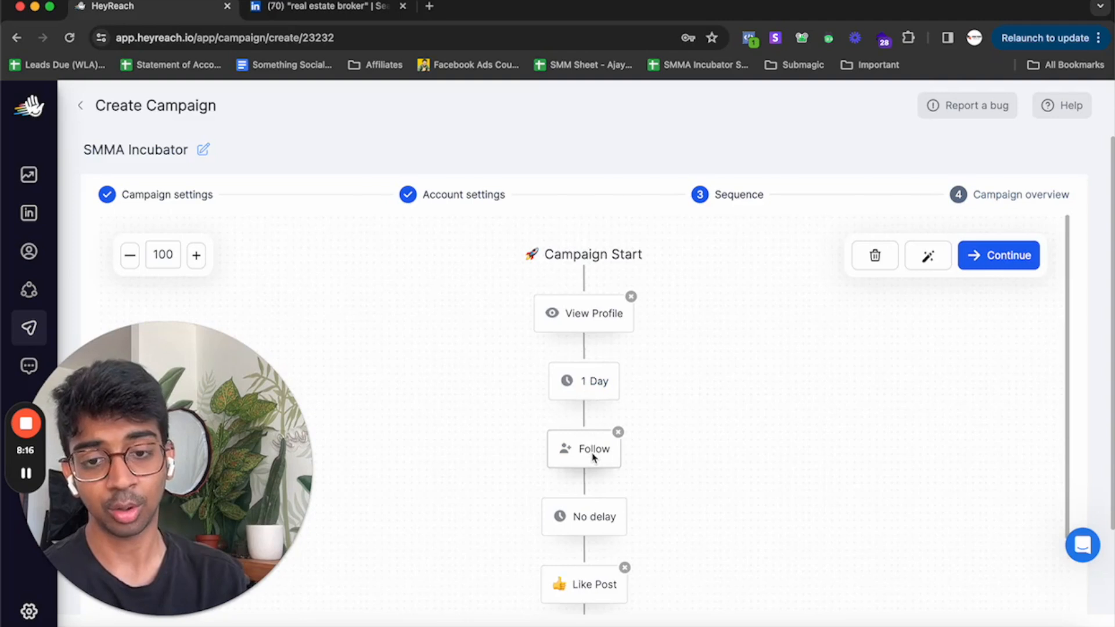
{"action": "scroll", "coordinate": [581, 448], "scroll_direction": "down", "scroll_amount": 3}
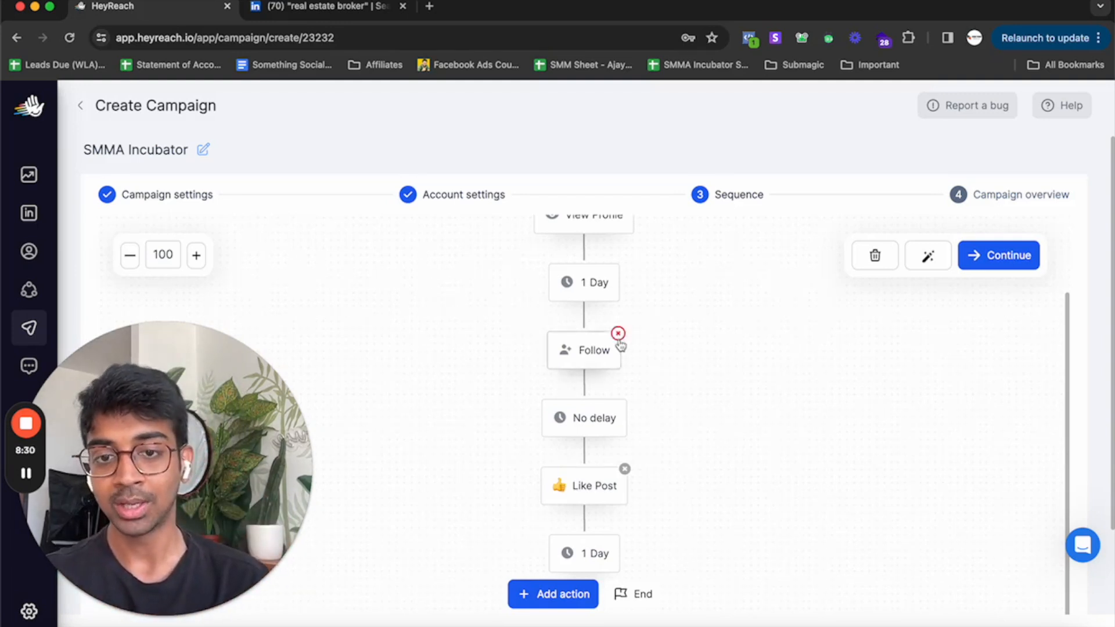
Add a Send connection request action after the Like Post action in the sequence.
{"action": "scroll", "coordinate": [587, 337], "scroll_direction": "up", "scroll_amount": 3}
{"action": "scroll", "coordinate": [585, 334], "scroll_direction": "down", "scroll_amount": 3}
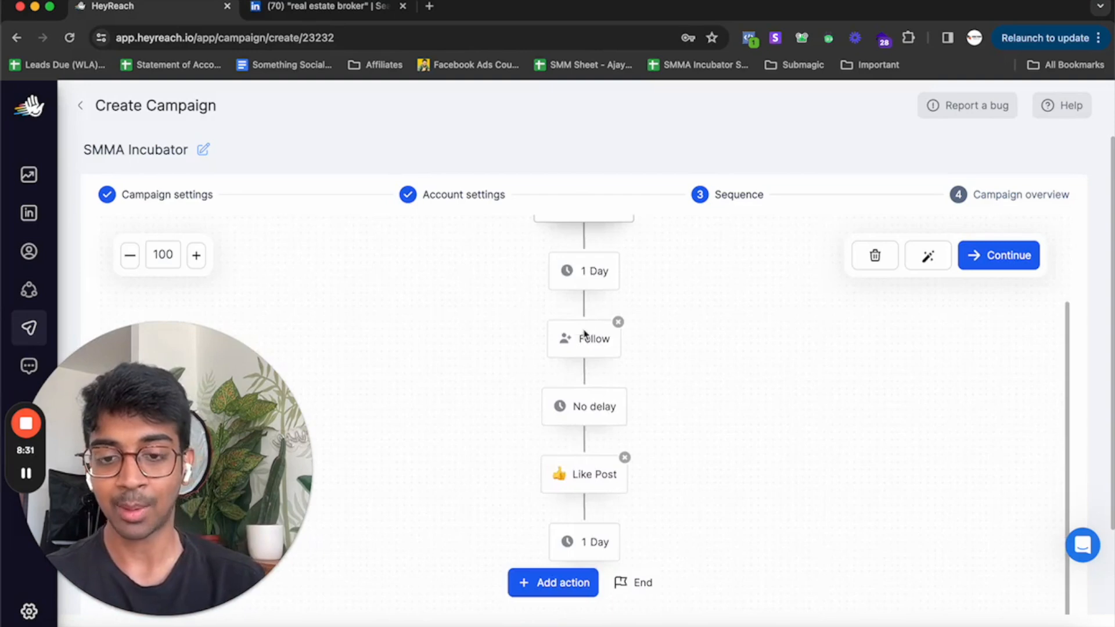
{"action": "left_click", "coordinate": [562, 583]}
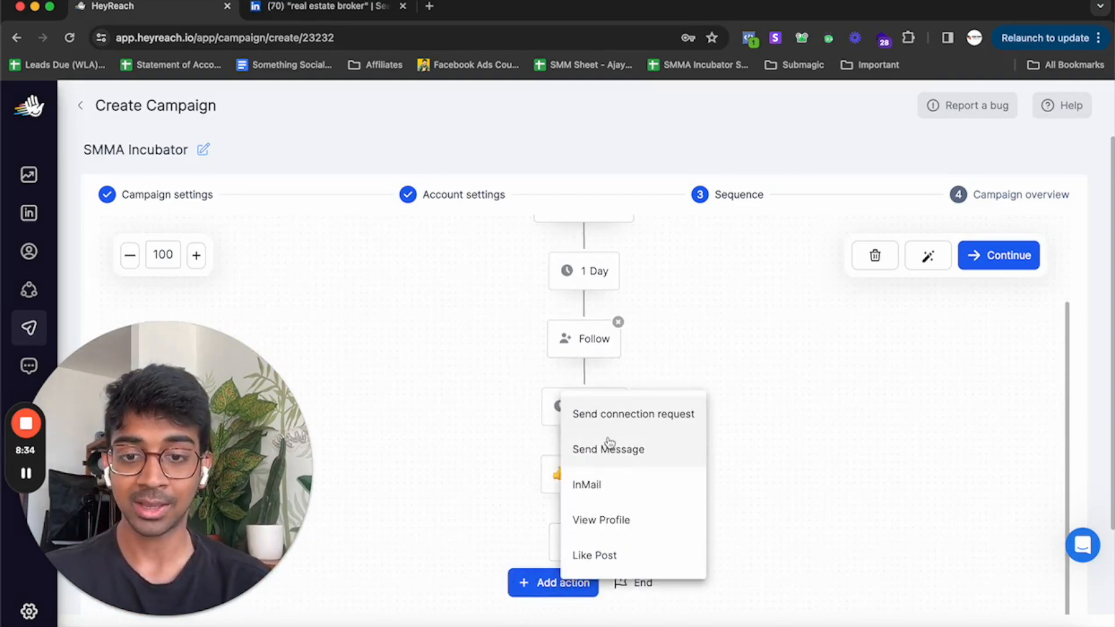
{"action": "left_click", "coordinate": [616, 414]}
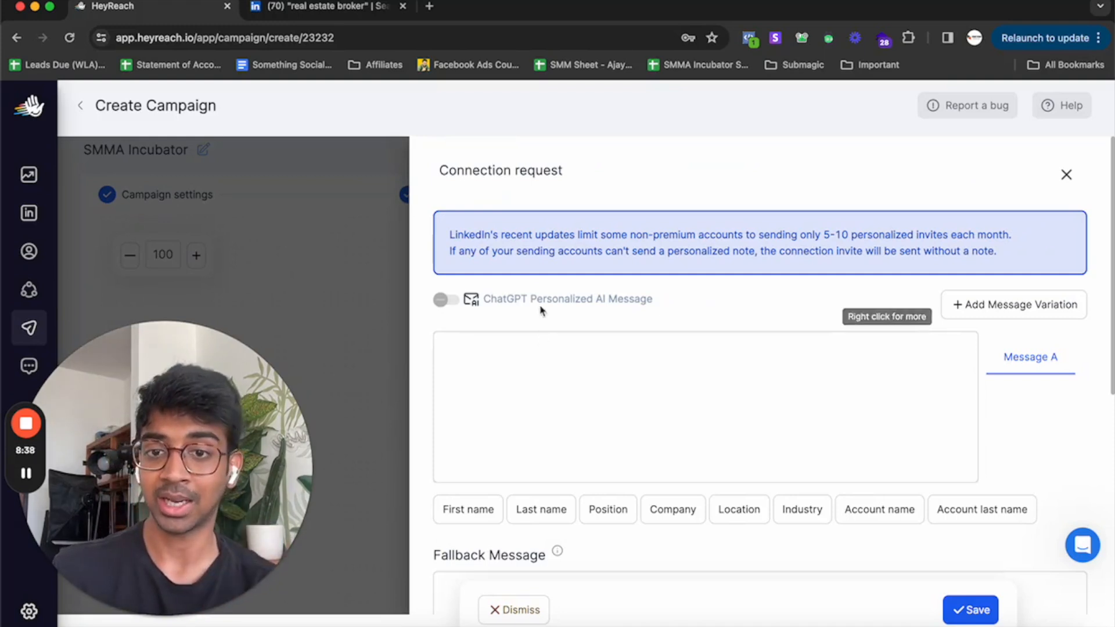
Read the notice about LinkedIn's monthly limit on personalized invites and how requests without a note are handled.
{"action": "left_click_drag", "start_coordinate": [530, 235], "coordinate": [944, 235]}
{"action": "triple_click", "coordinate": [939, 235]}
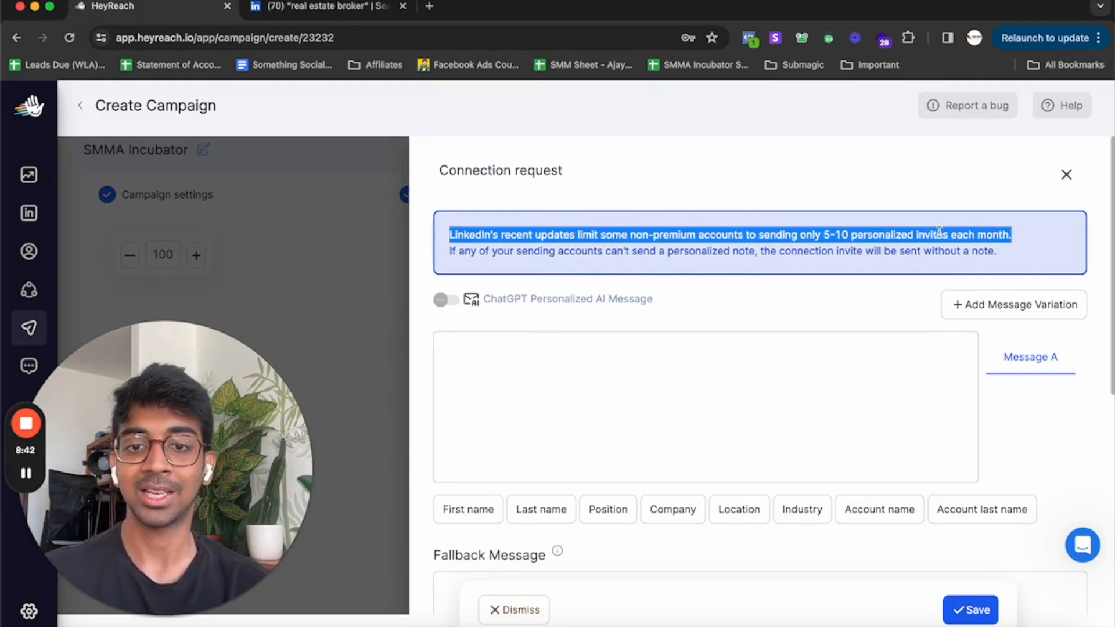
{"action": "left_click", "coordinate": [749, 271]}
{"action": "left_click_drag", "start_coordinate": [542, 251], "coordinate": [780, 264]}
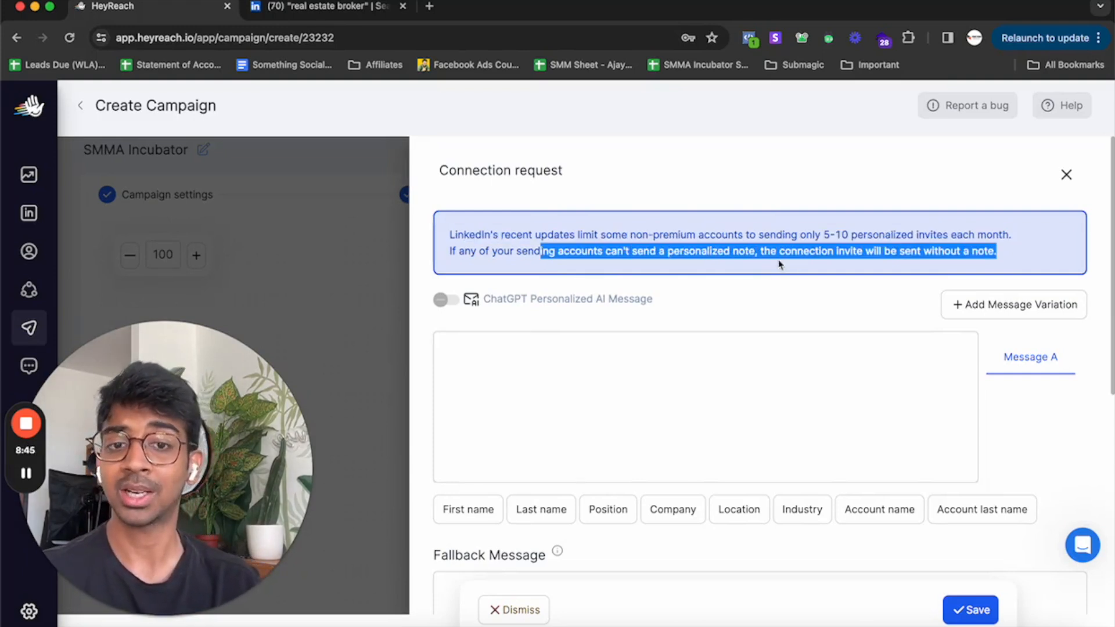
{"action": "double_click", "coordinate": [838, 249]}
{"action": "triple_click", "coordinate": [839, 249]}
{"action": "left_click", "coordinate": [839, 250]}
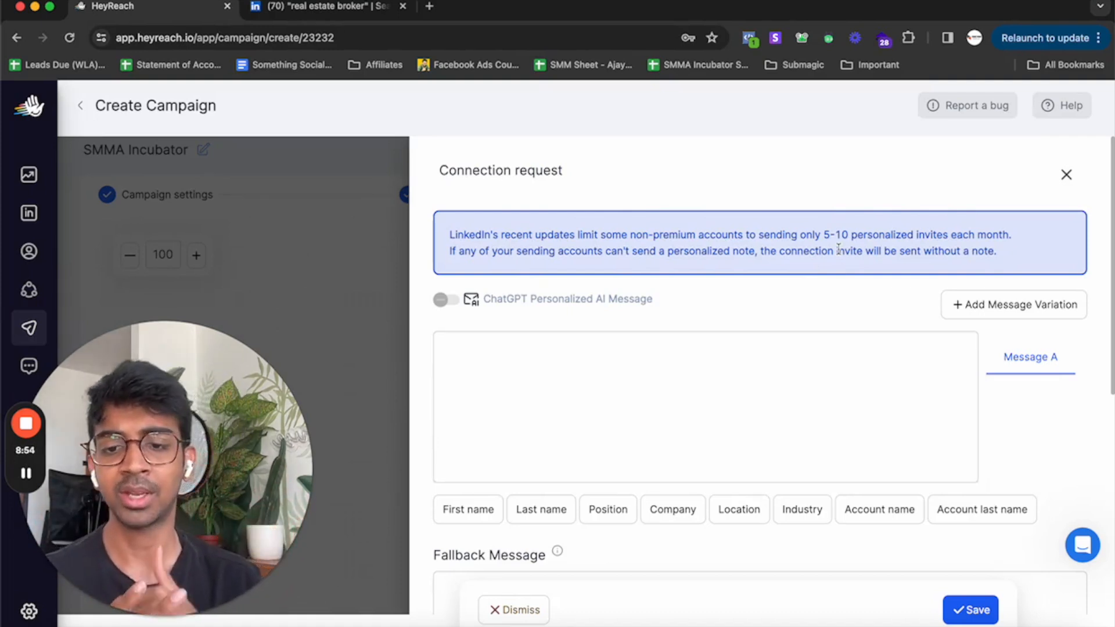
Write connection request Message A as "Hey {FIRST_NAME}, would love to connect with you over here!", using the first name variable.
{"action": "left_click", "coordinate": [687, 389]}
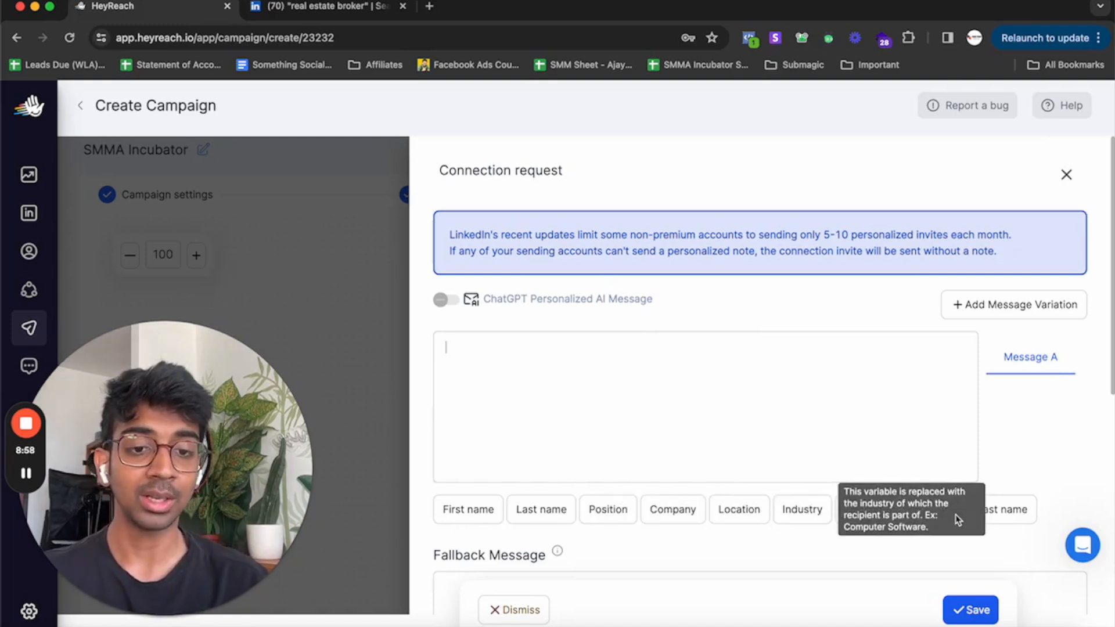
{"action": "type", "text": "H"}
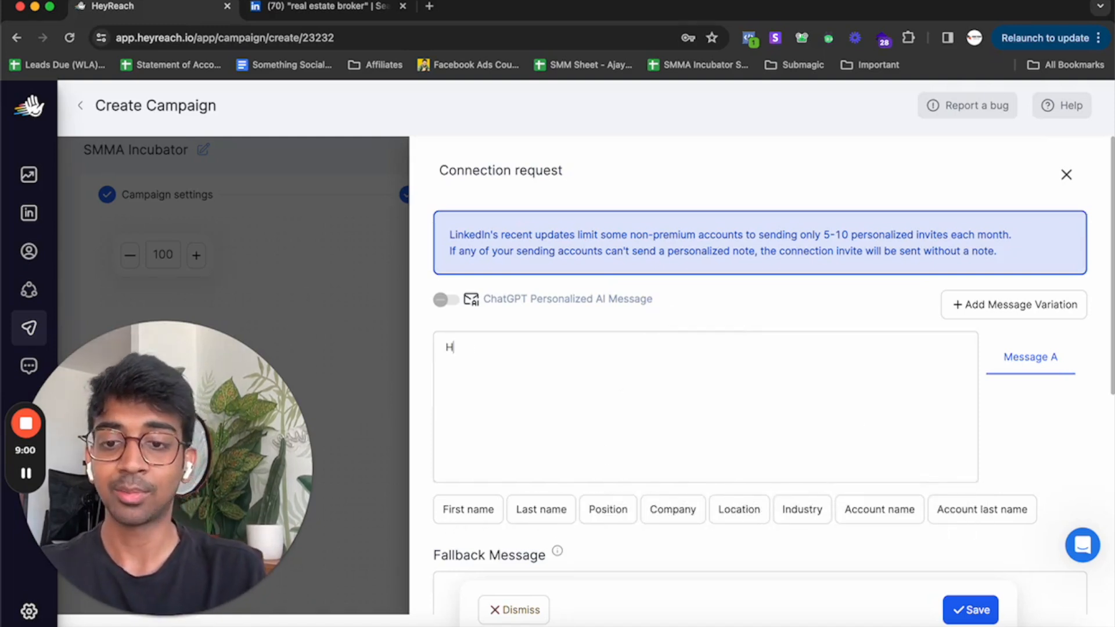
{"action": "type", "text": "ey"}
{"action": "left_click", "coordinate": [468, 509]}
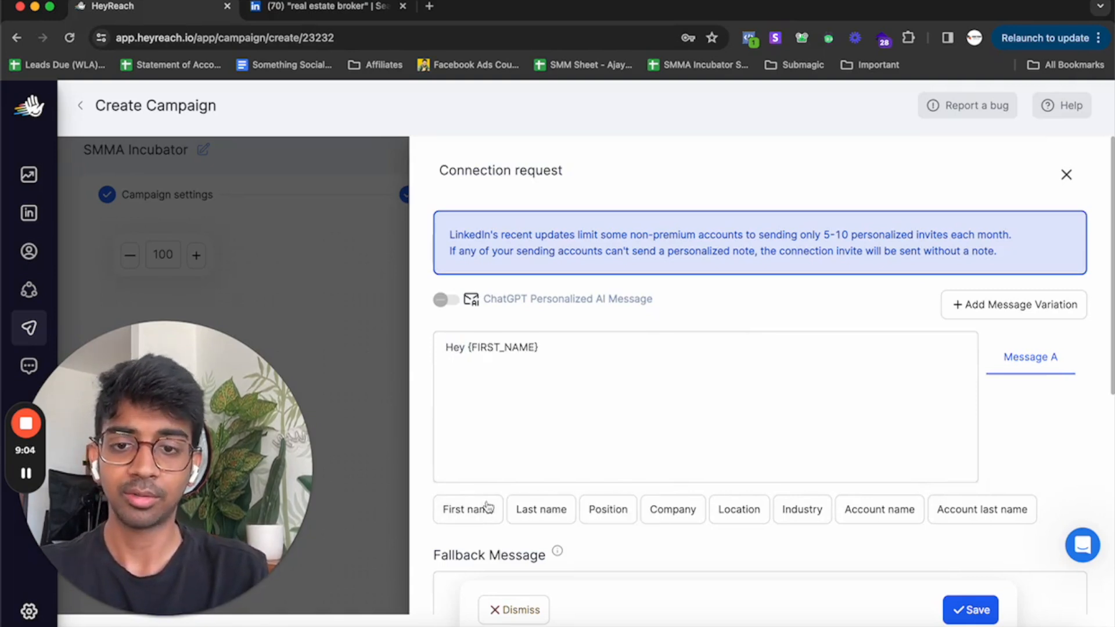
{"action": "type", "text": ", would love to "}
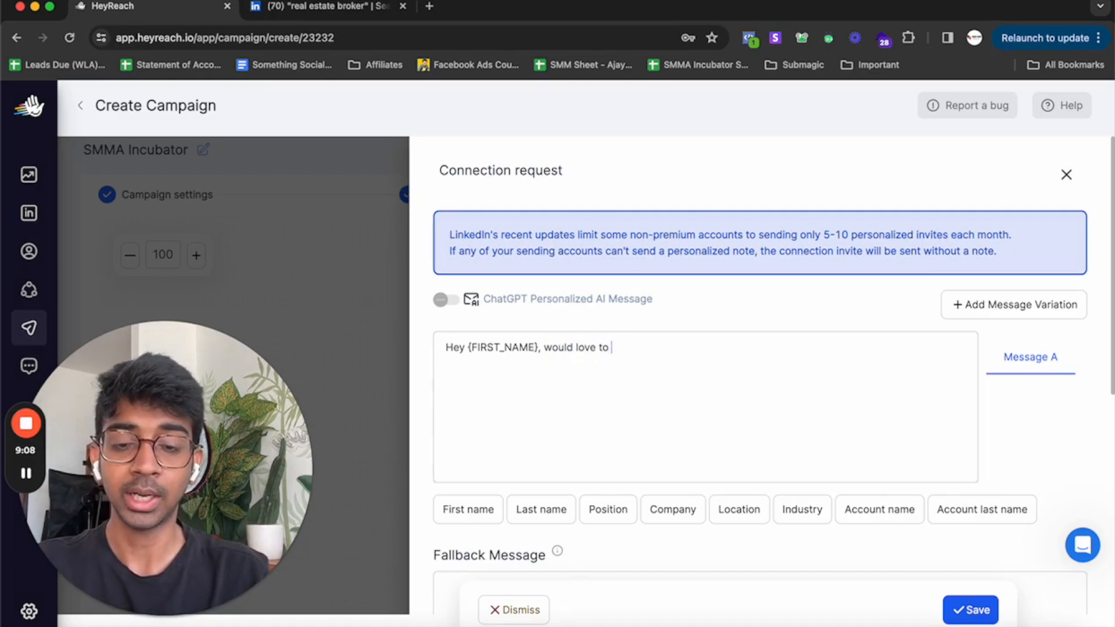
{"action": "type", "text": "connect with you"}
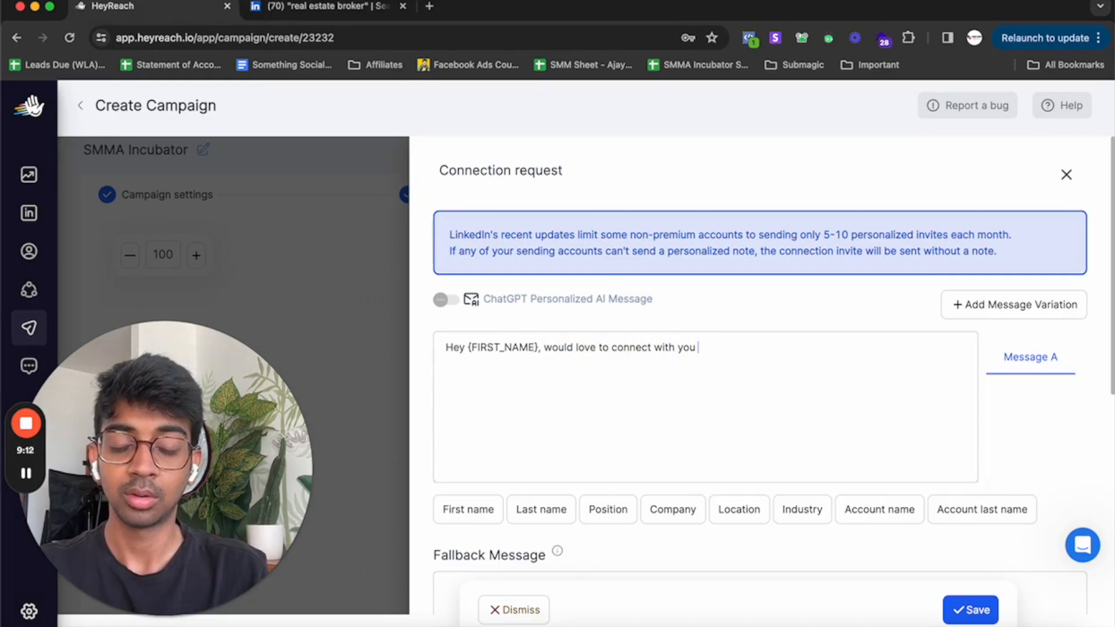
{"action": "type", "text": " over here!"}
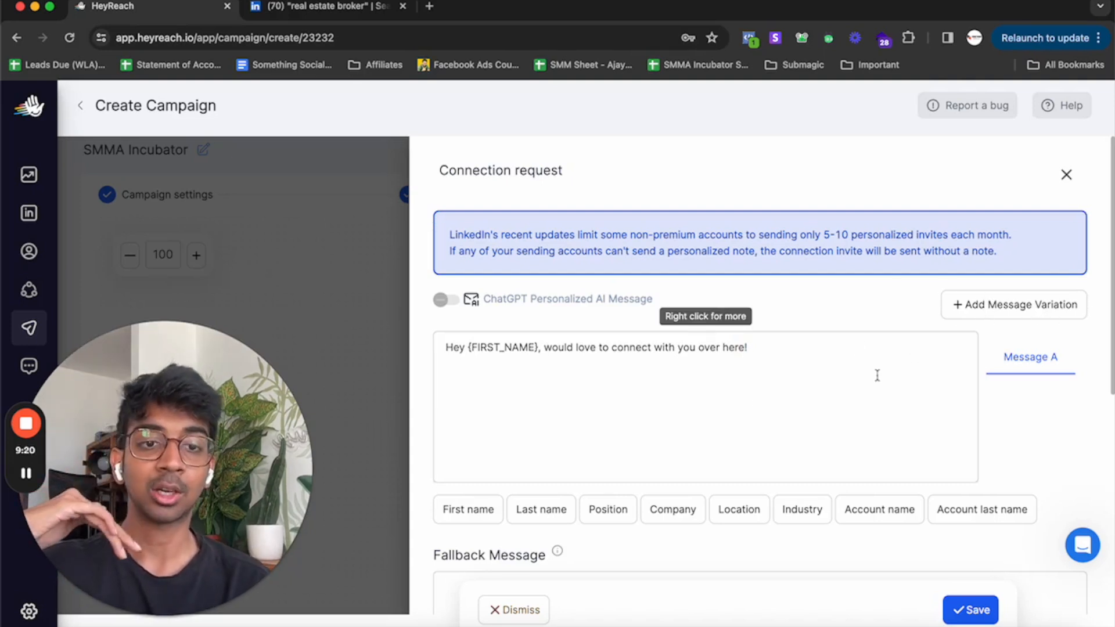
Add a second message variation reading "Hey {FIRST_NAME} - looking forward to connect!", using the first name variable.
{"action": "left_click", "coordinate": [955, 304]}
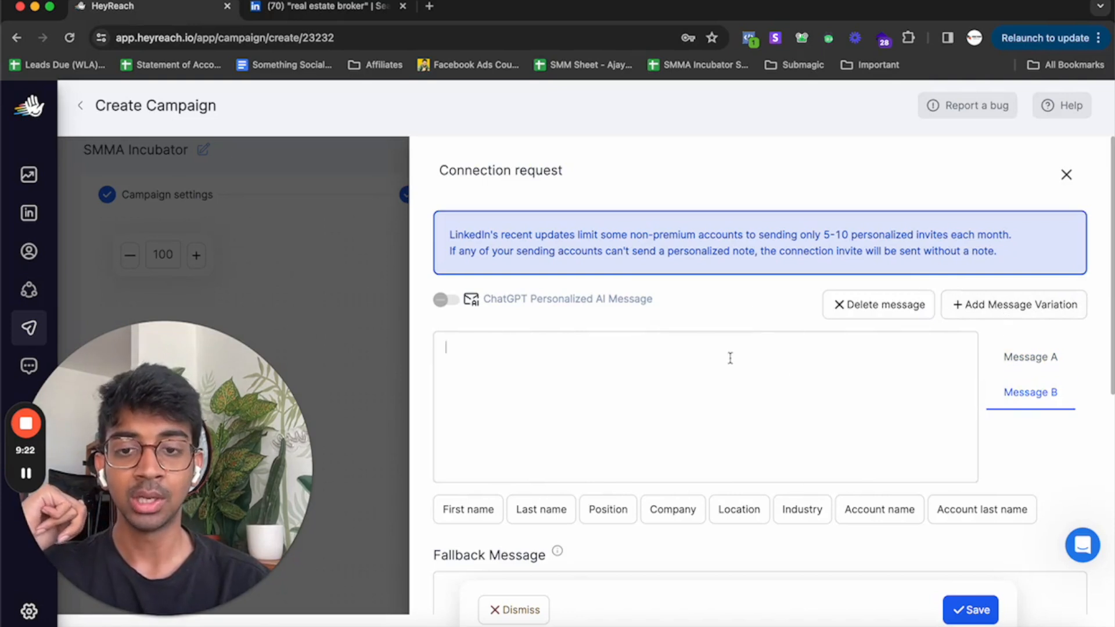
{"action": "type", "text": "Hey"}
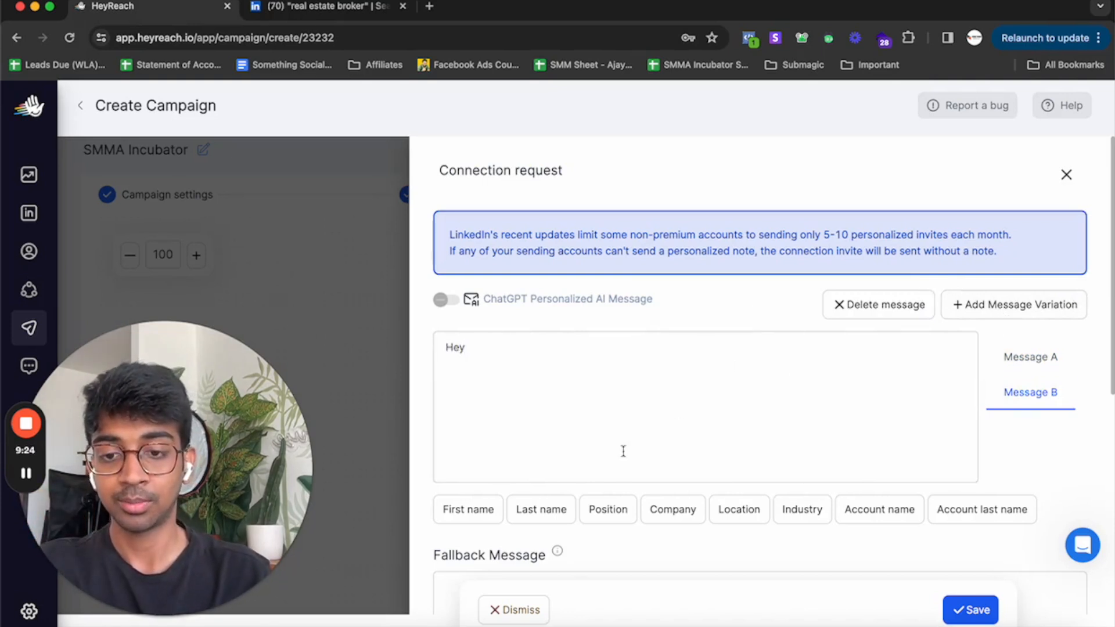
{"action": "left_click", "coordinate": [462, 508]}
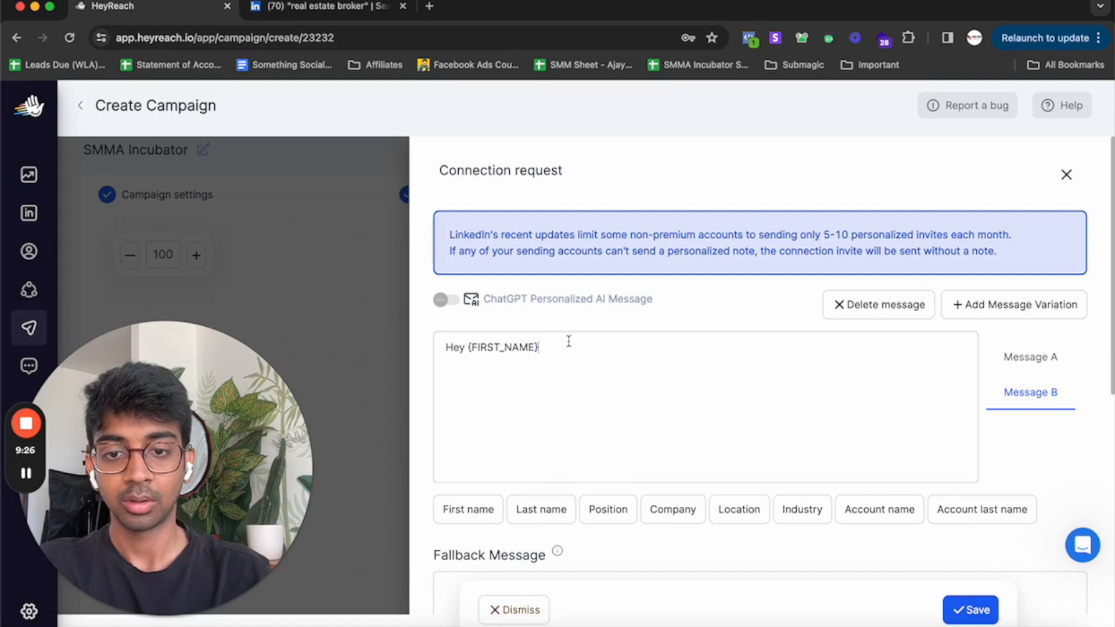
{"action": "type", "text": "- looki"}
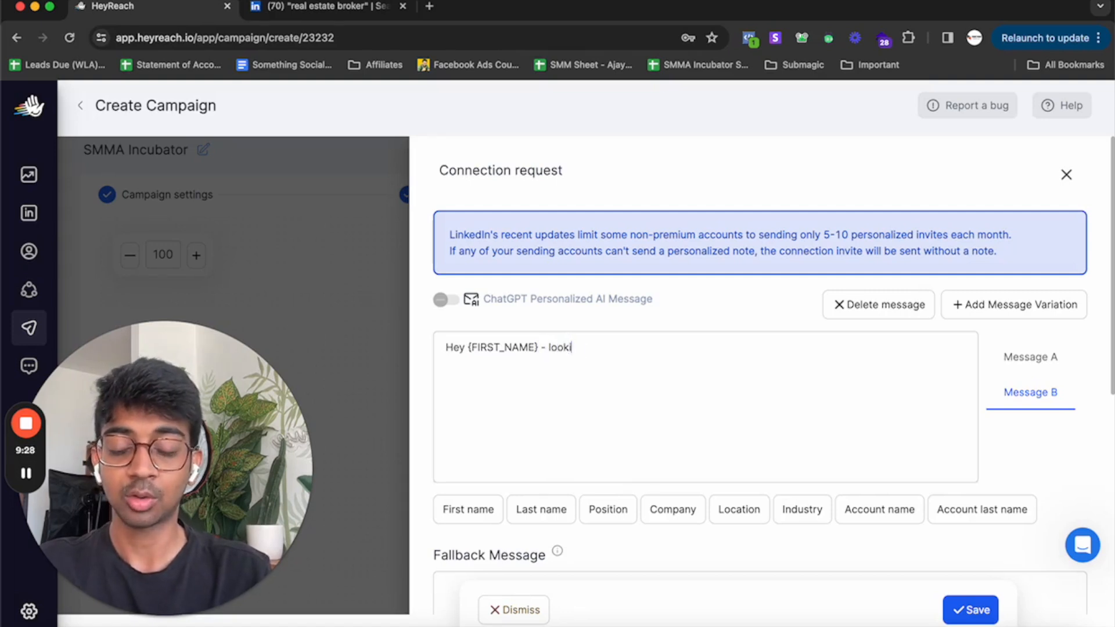
{"action": "type", "text": "ng forward to connect"}
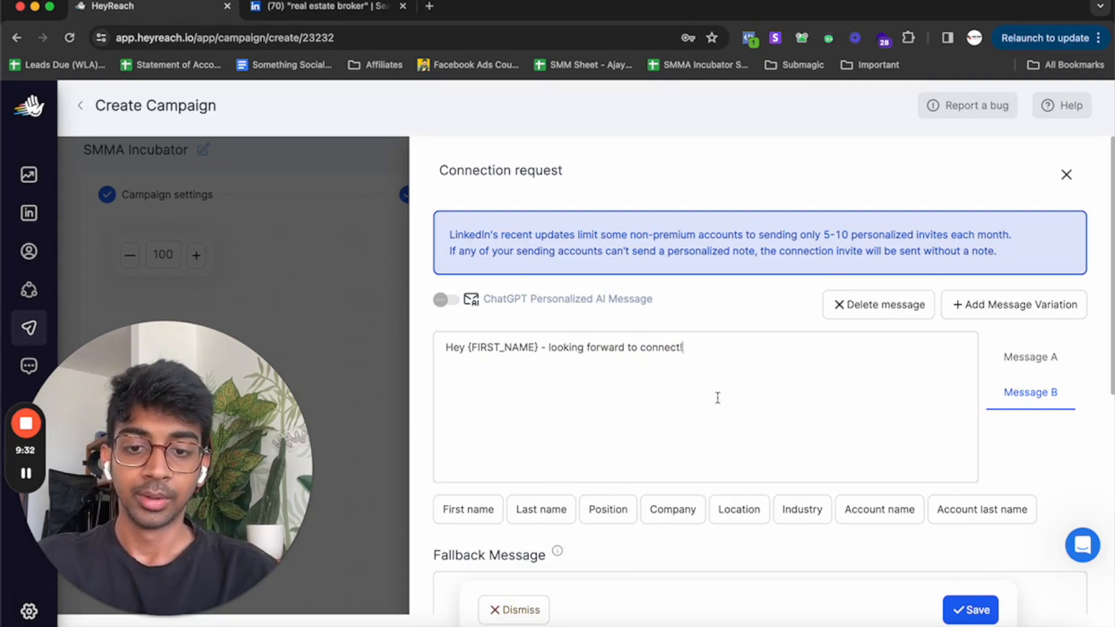
Set the connection request's withdrawal period to 26 days, leave the fallback message empty, and save the request.
{"action": "scroll", "coordinate": [702, 384], "scroll_direction": "down", "scroll_amount": 5}
{"action": "left_click", "coordinate": [766, 400]}
{"action": "scroll", "coordinate": [766, 400], "scroll_direction": "down", "scroll_amount": 3}
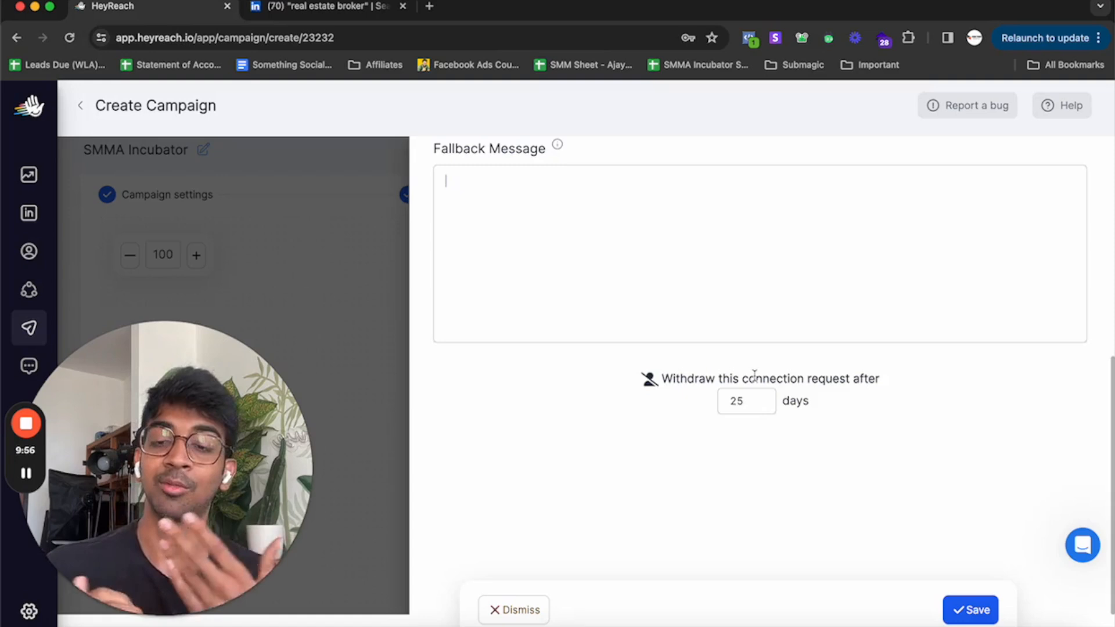
{"action": "left_click", "coordinate": [759, 399]}
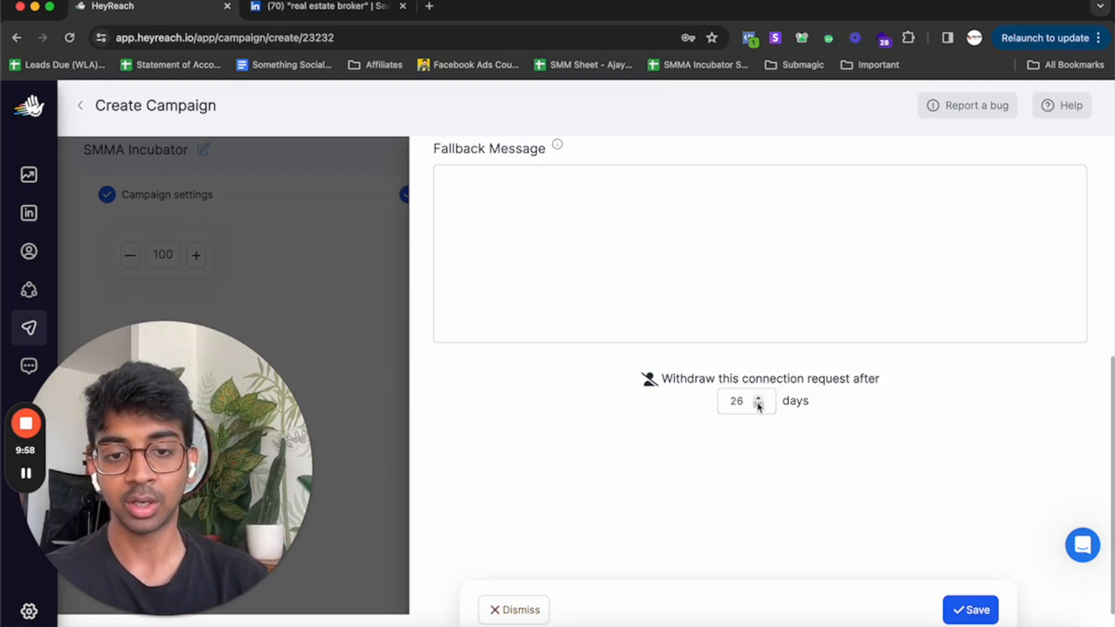
{"action": "left_click", "coordinate": [972, 607]}
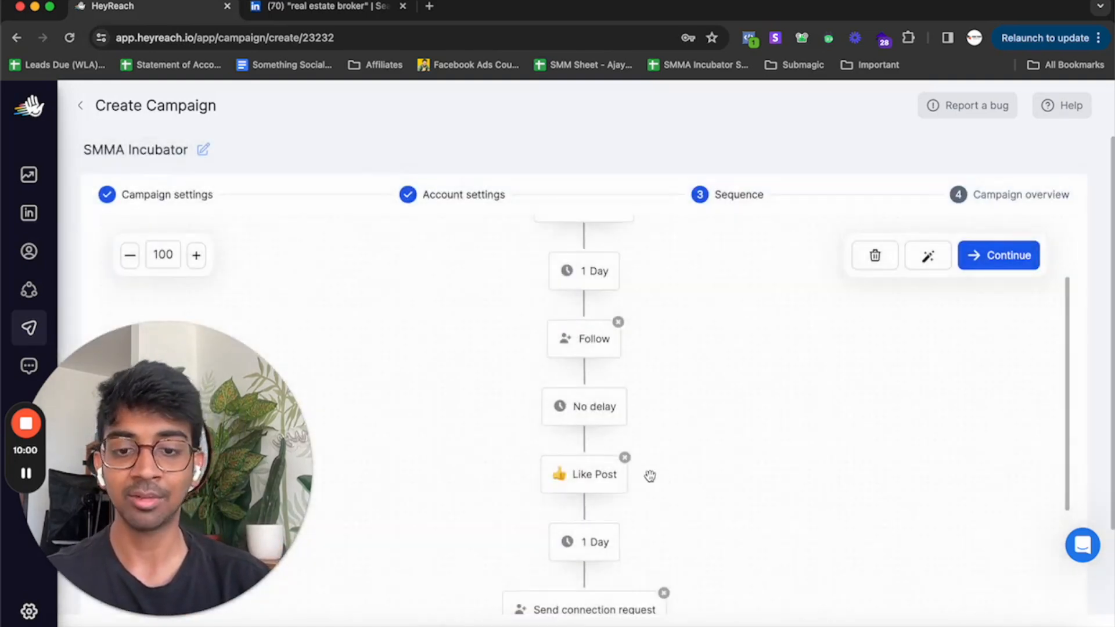
Extend the Still not accepted branch with a Like Post action followed by an InMail action.
{"action": "scroll", "coordinate": [650, 476], "scroll_direction": "down", "scroll_amount": 3}
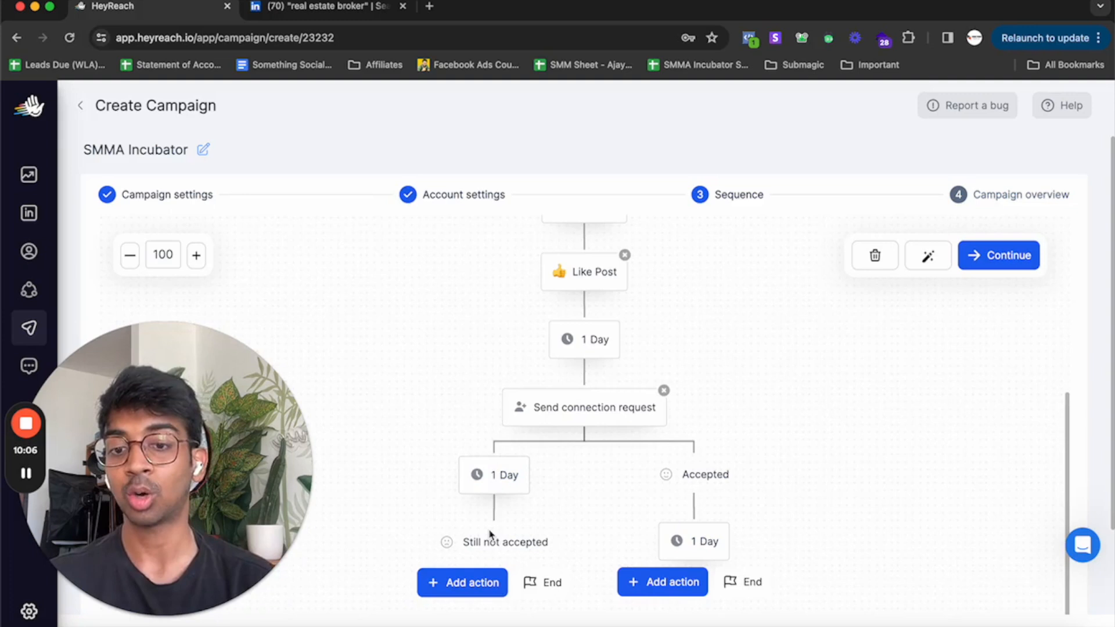
{"action": "scroll", "coordinate": [491, 533], "scroll_direction": "down", "scroll_amount": 2}
{"action": "left_click", "coordinate": [485, 500]}
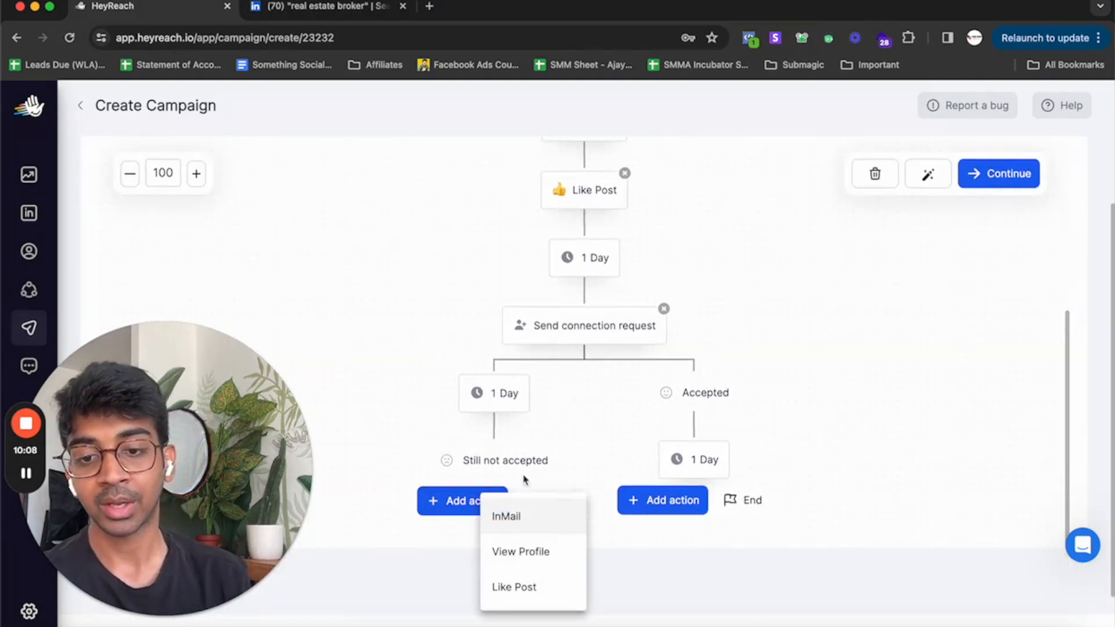
{"action": "left_click", "coordinate": [530, 584]}
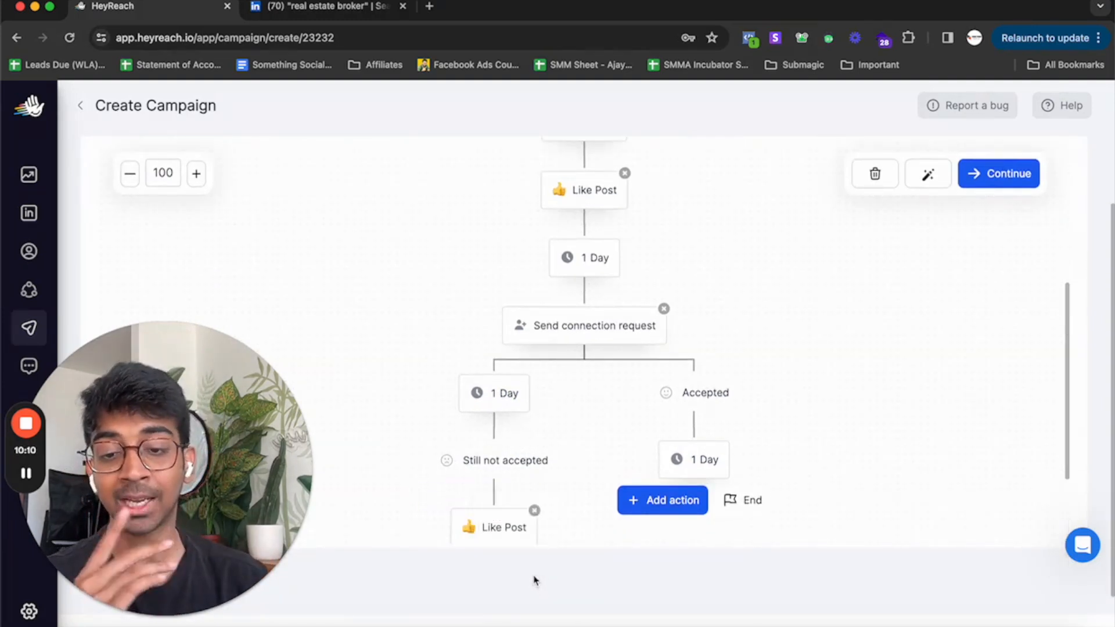
{"action": "scroll", "coordinate": [516, 507], "scroll_direction": "down", "scroll_amount": 3}
{"action": "left_click", "coordinate": [491, 501]}
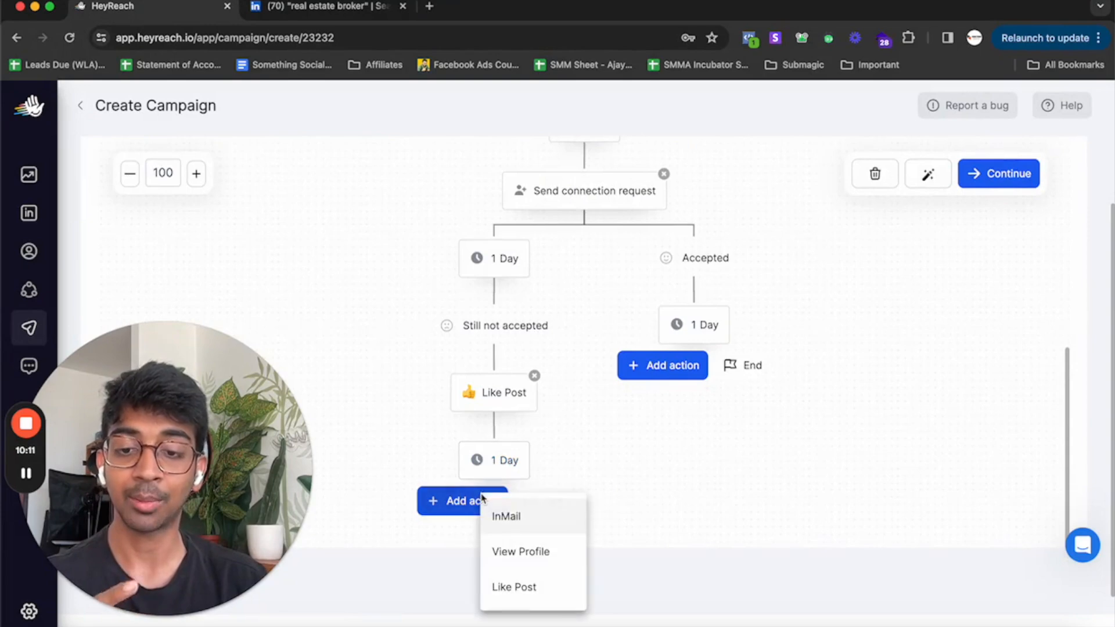
{"action": "left_click", "coordinate": [514, 518]}
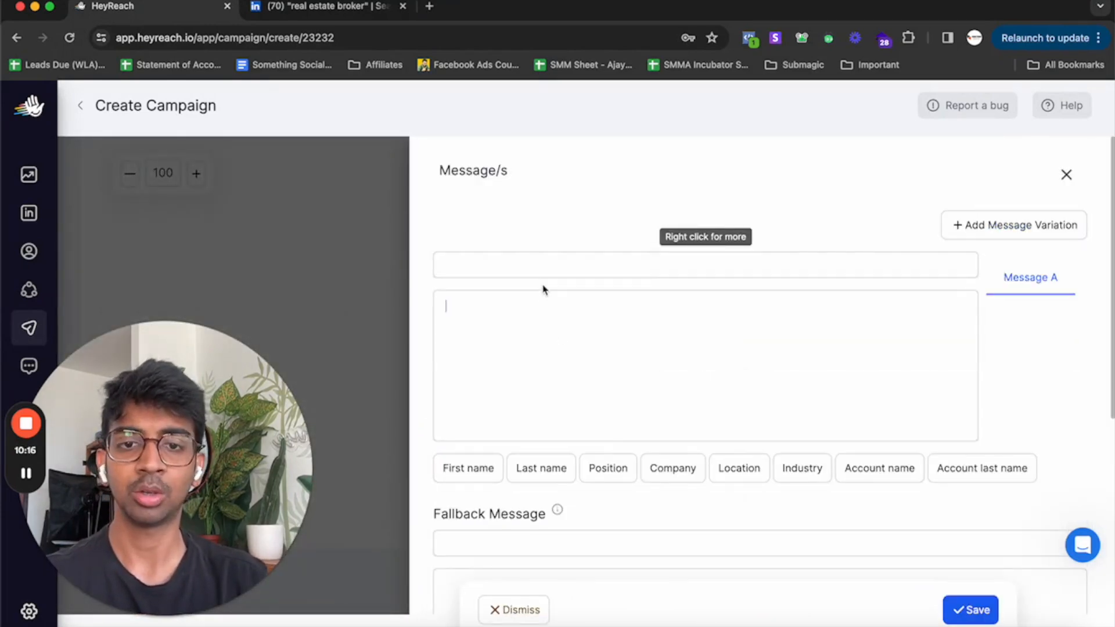
Try a placeholder InMail message starting "Hey {FIRST_NAME}, I think we can bring each" and close the editor without saving.
{"action": "type", "text": "Hey"}
{"action": "left_click", "coordinate": [476, 469]}
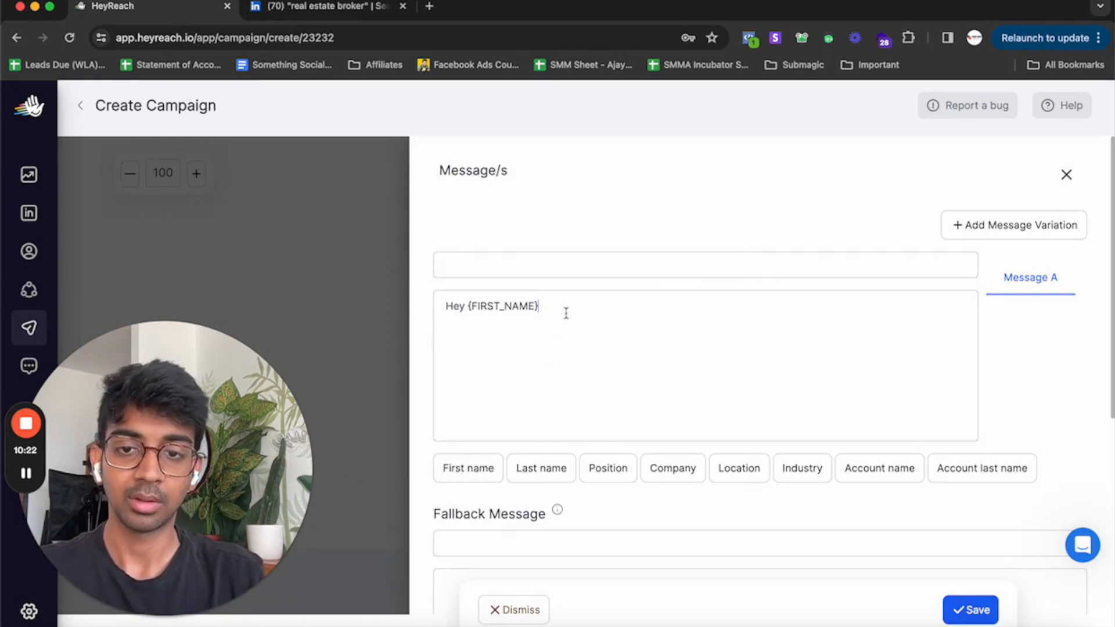
{"action": "type", "text": ", I think we can bring each "}
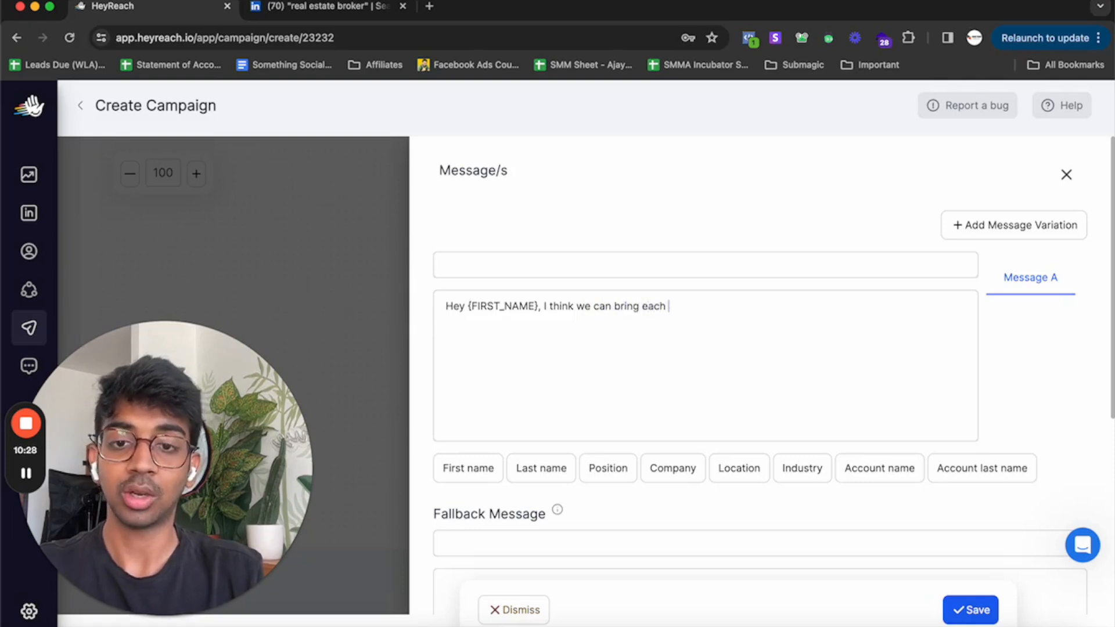
{"action": "type", "text": "ithebd fe edwuhef"}
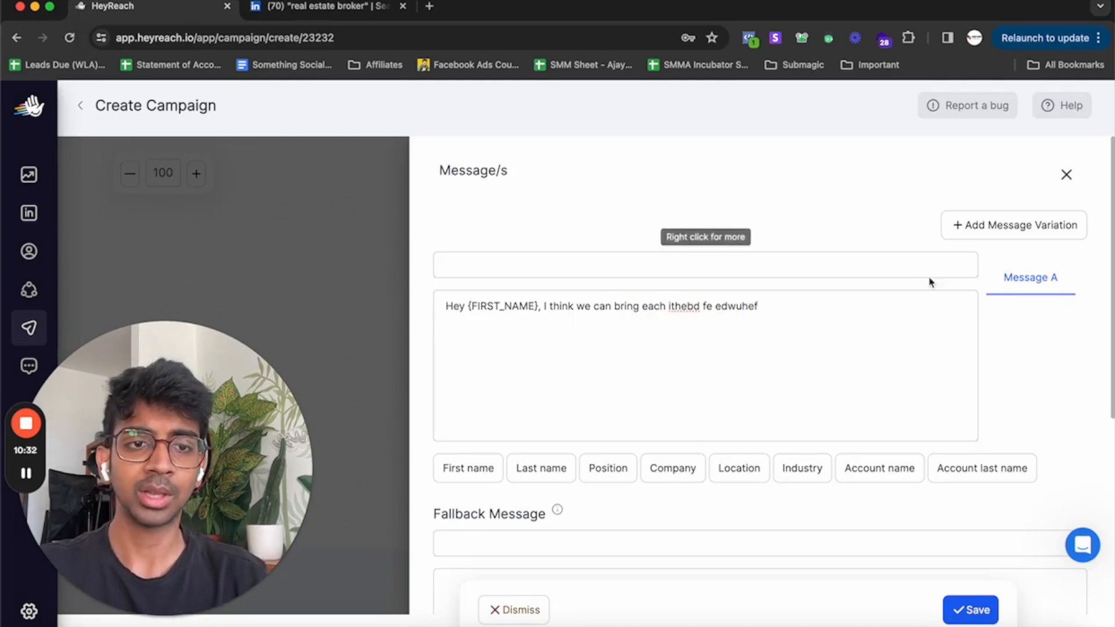
{"action": "left_click", "coordinate": [1067, 184]}
{"action": "left_click", "coordinate": [527, 427]}
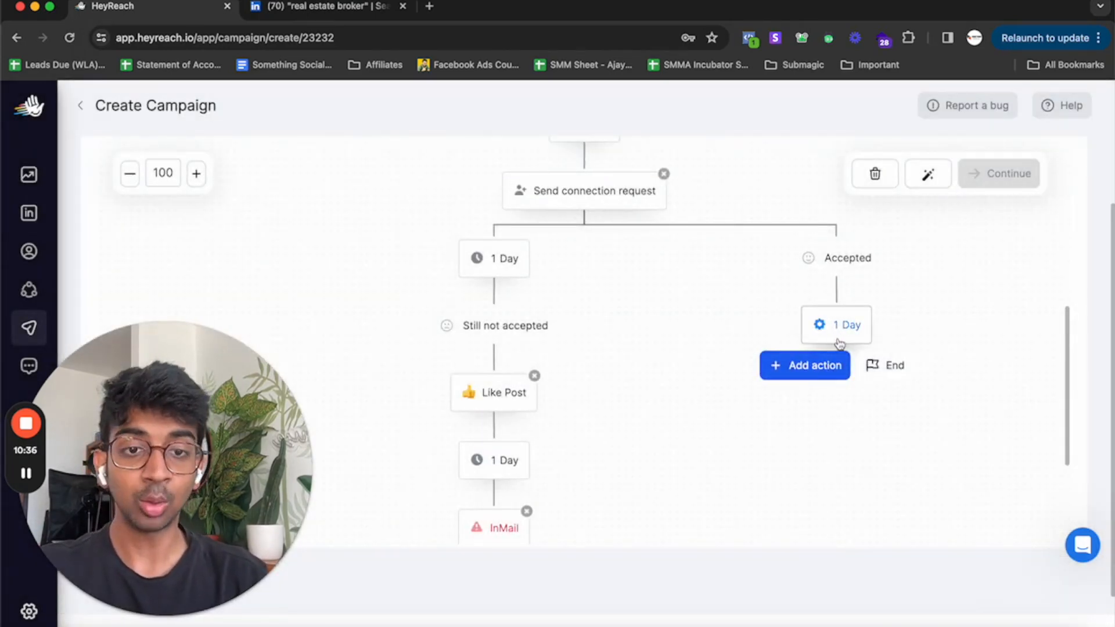
Add a Send Message action to the Accepted branch, starting "Hey {FIRST_NAME}" followed by "Thank you so much for accepting my request".
{"action": "left_click", "coordinate": [807, 367]}
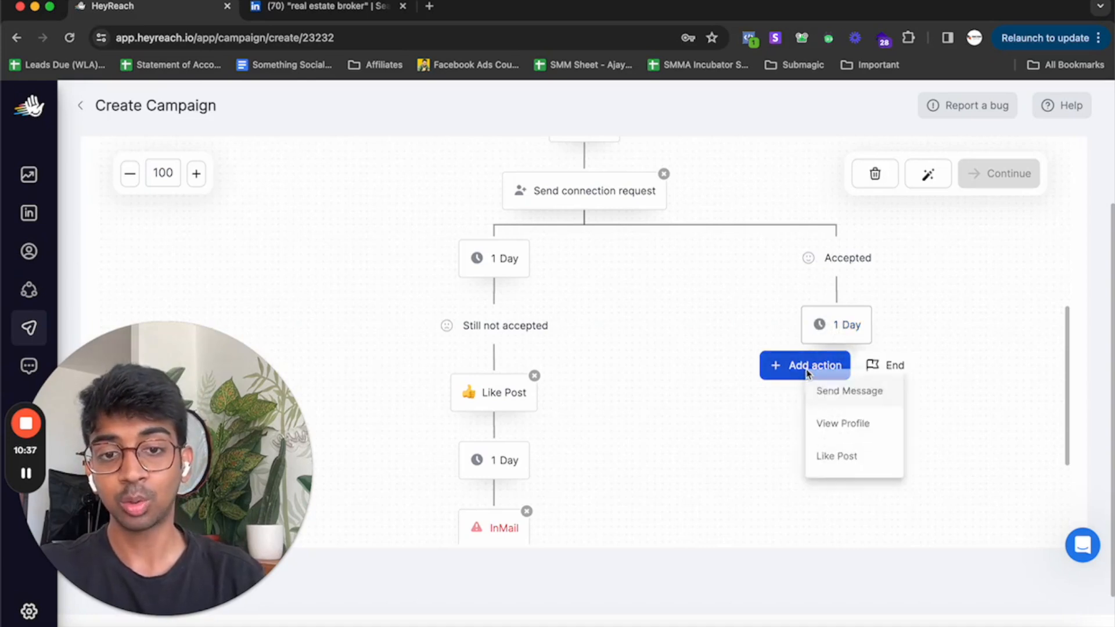
{"action": "left_click", "coordinate": [842, 396]}
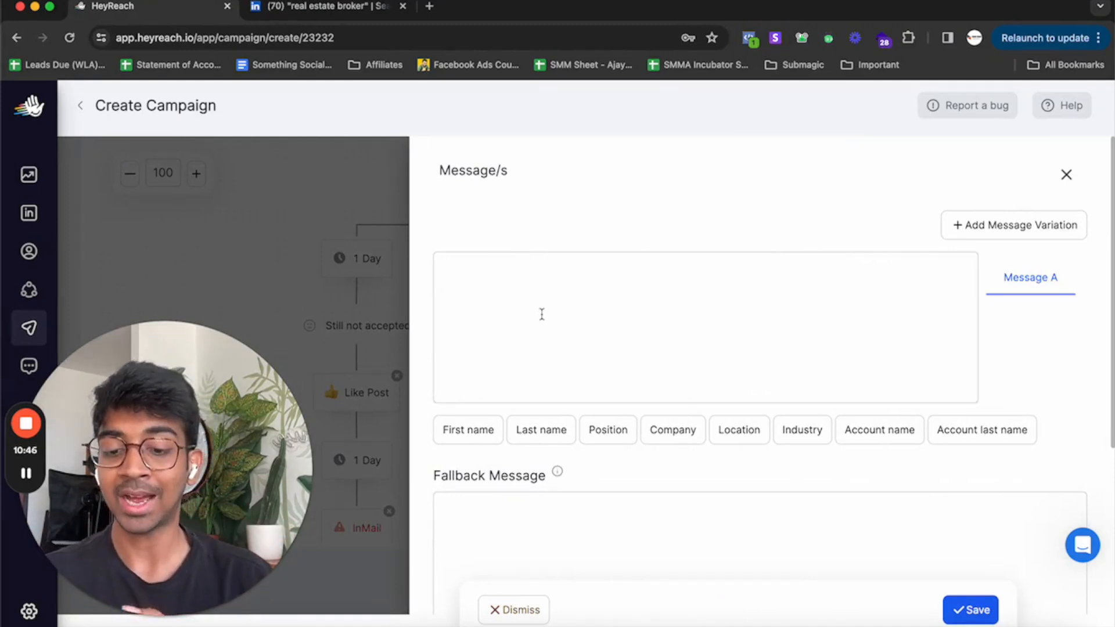
{"action": "type", "text": "Hey"}
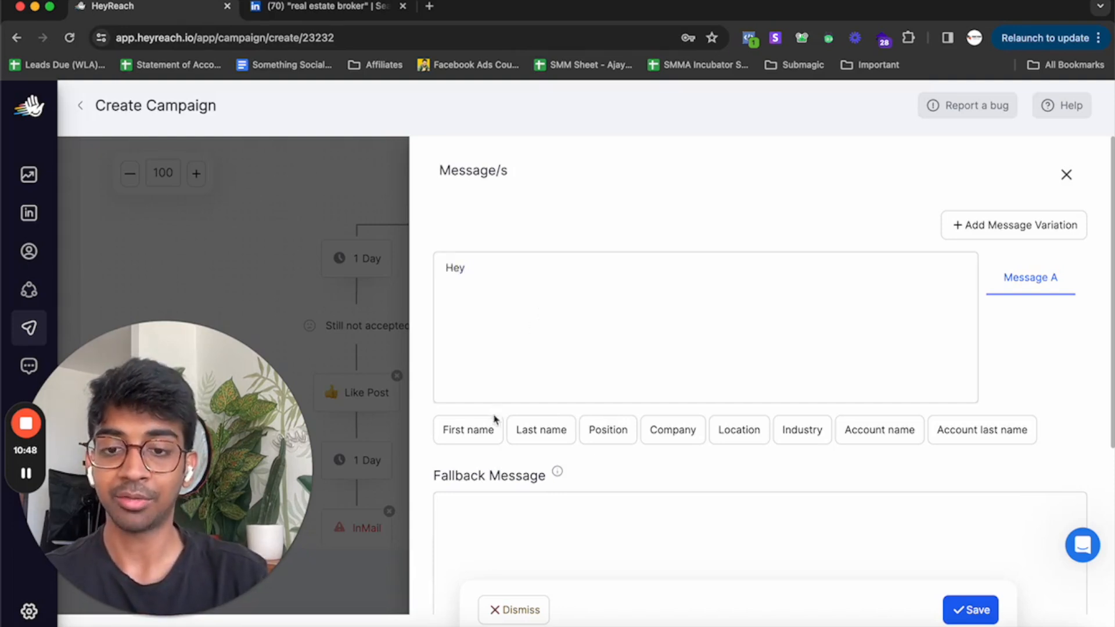
{"action": "left_click", "coordinate": [470, 433]}
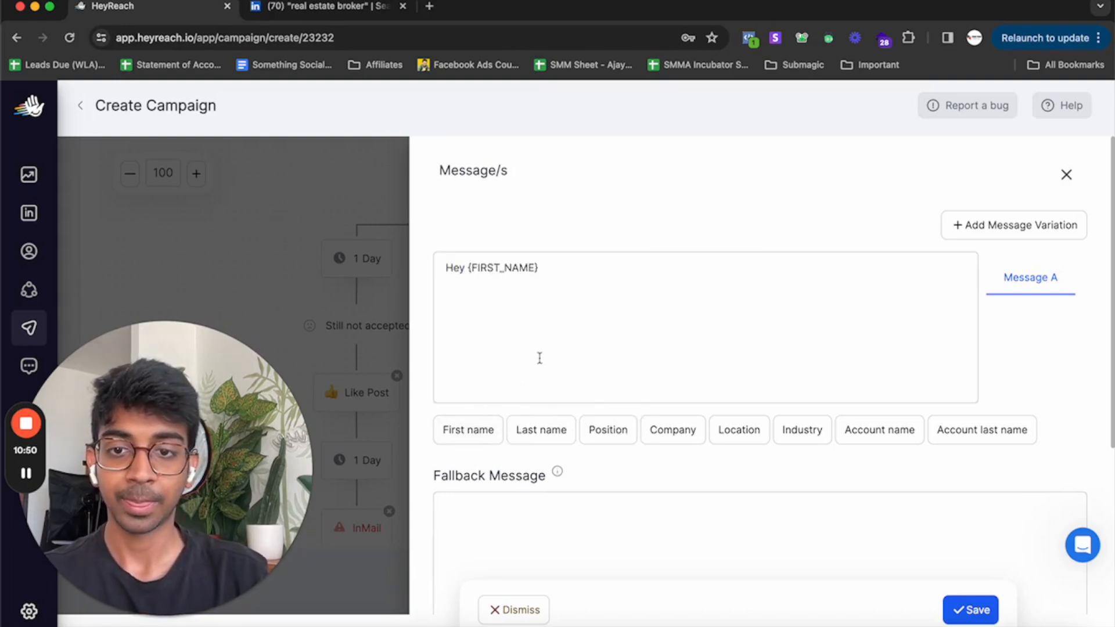
{"action": "type", "text": "T"}
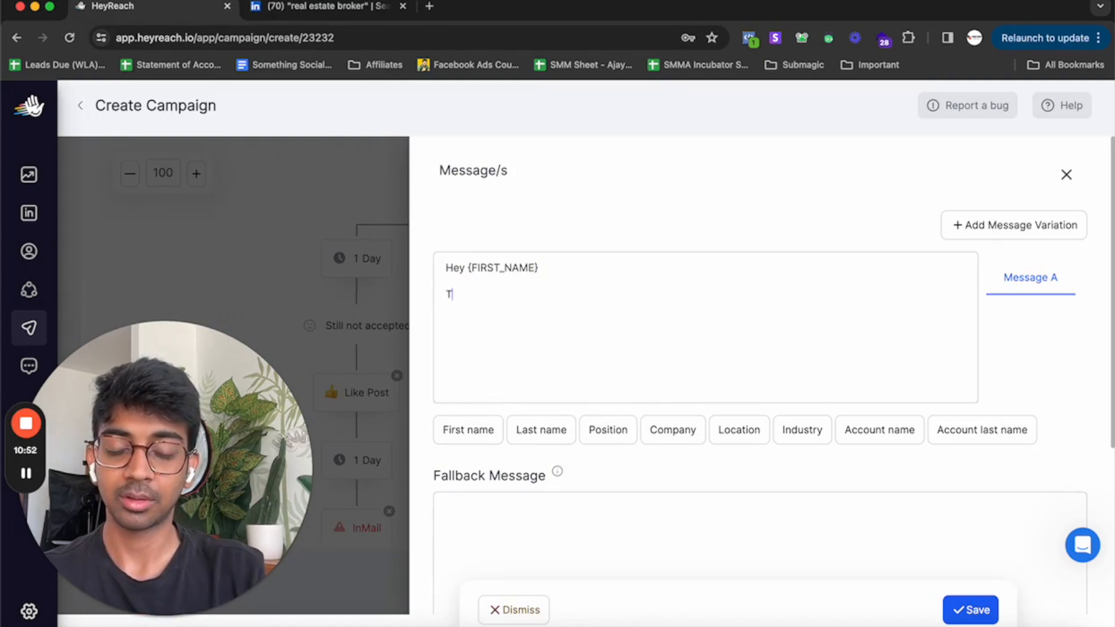
{"action": "type", "text": "hank you so much for accepti"}
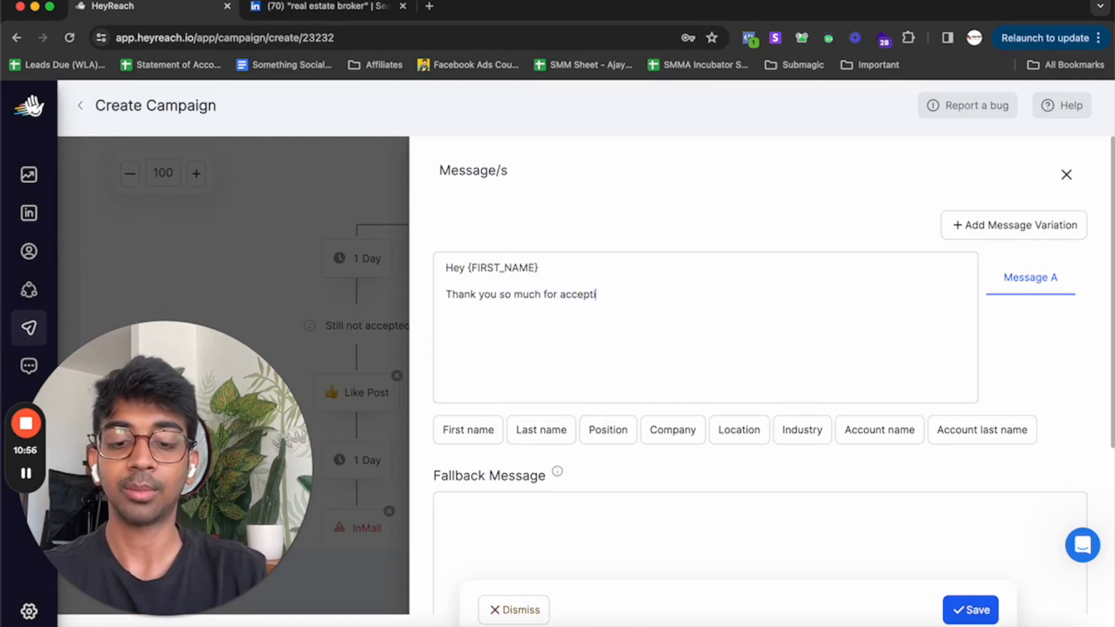
{"action": "type", "text": "ng my request"}
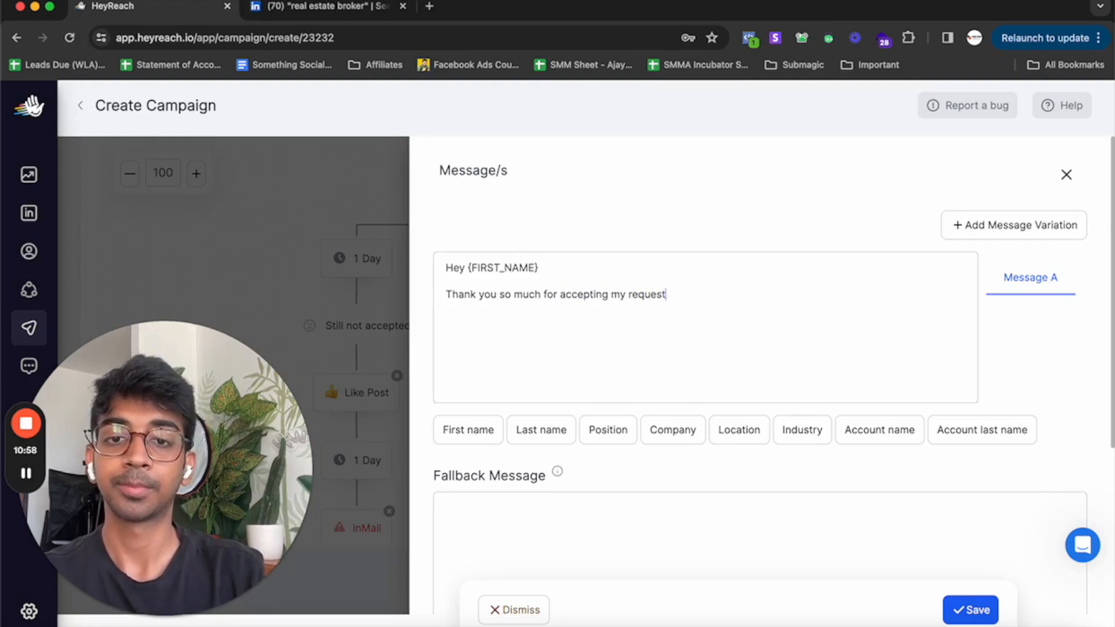
Add the sender's introduction line and "FREE VALUE CTA - Loom audit, content calendar, strategy ebook, free social media posts", and save the message.
{"action": "type", "text": ".  My name is Shivam"}
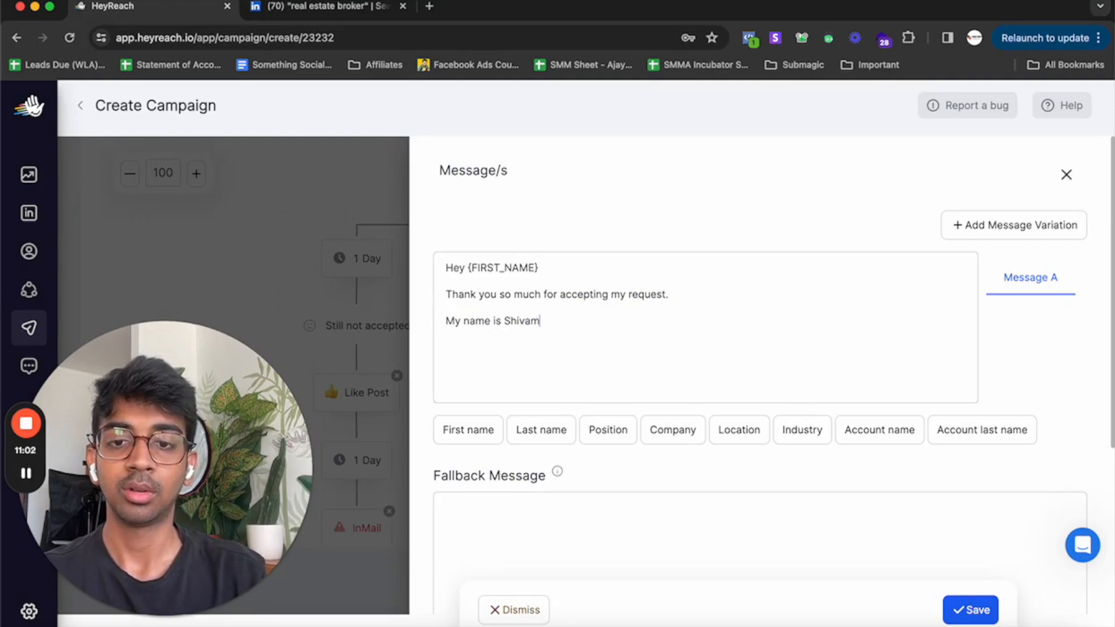
{"action": "type", "text": " & in"}
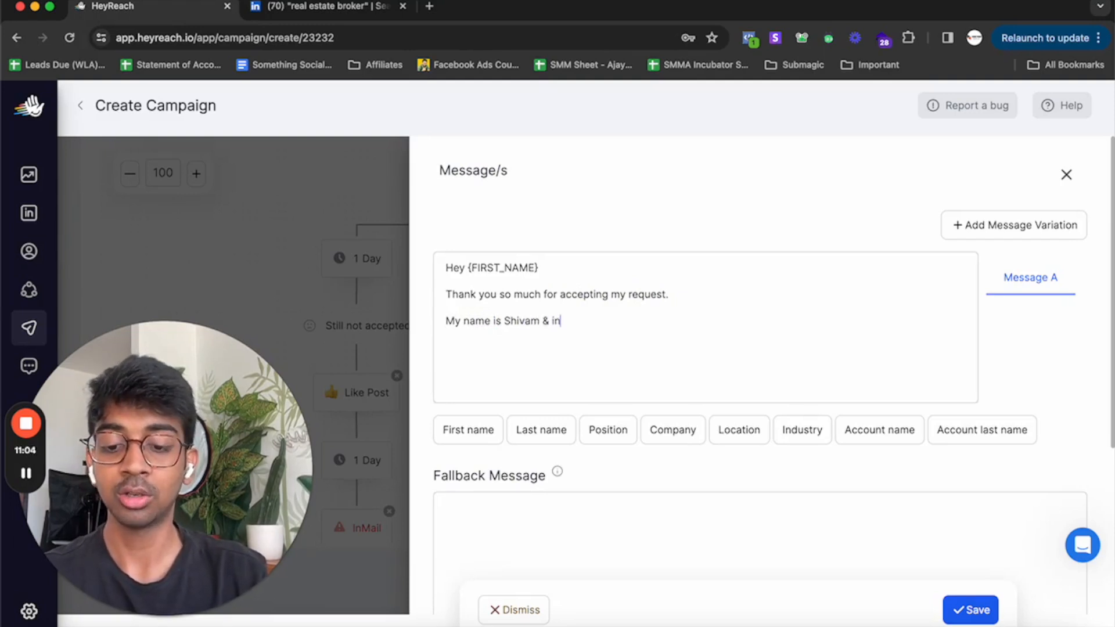
{"action": "type", "text": "troduction  FREE VALUE CTA - F"}
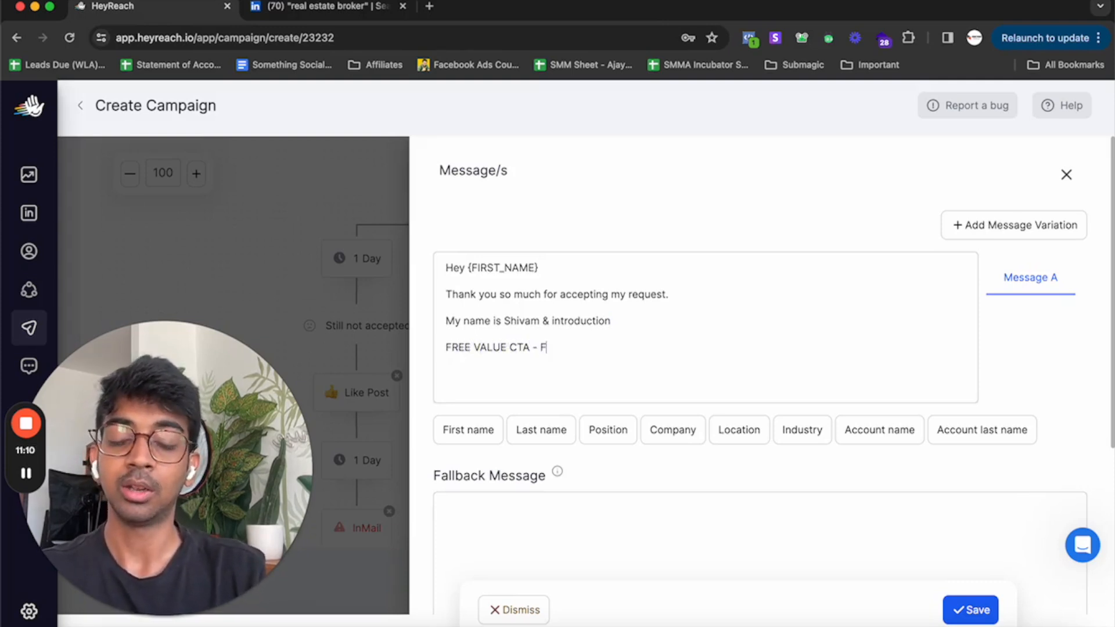
{"action": "key", "text": "BackSpace"}
{"action": "type", "text": "Loom aud"}
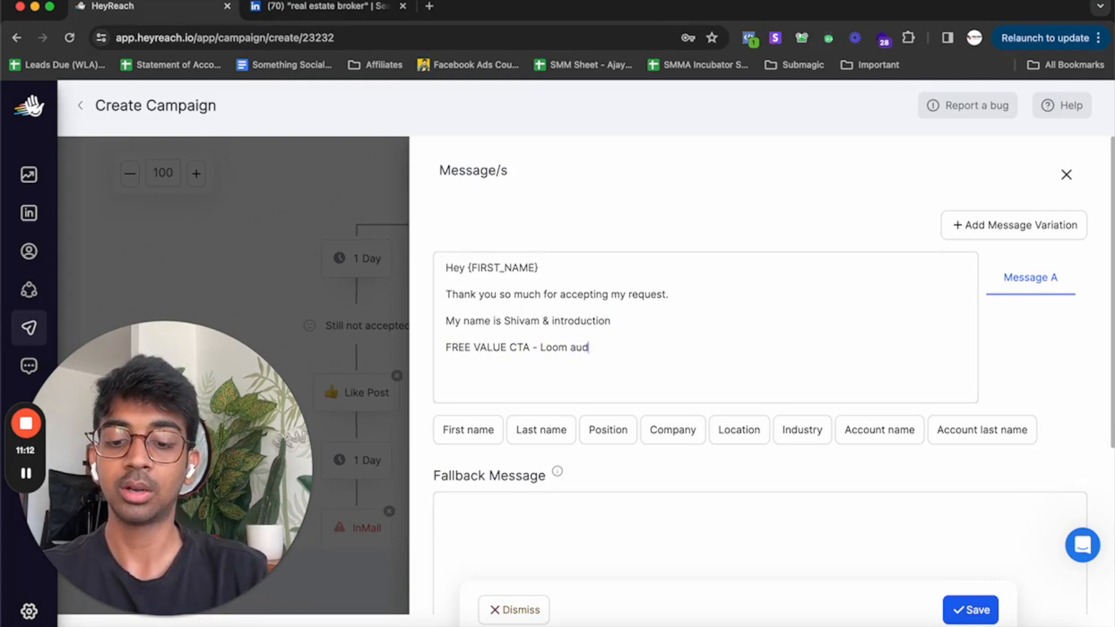
{"action": "type", "text": "it, content calendar, stregy"}
{"action": "key", "text": "BackSpace"}
{"action": "key", "text": "BackSpace"}
{"action": "key", "text": "BackSpace"}
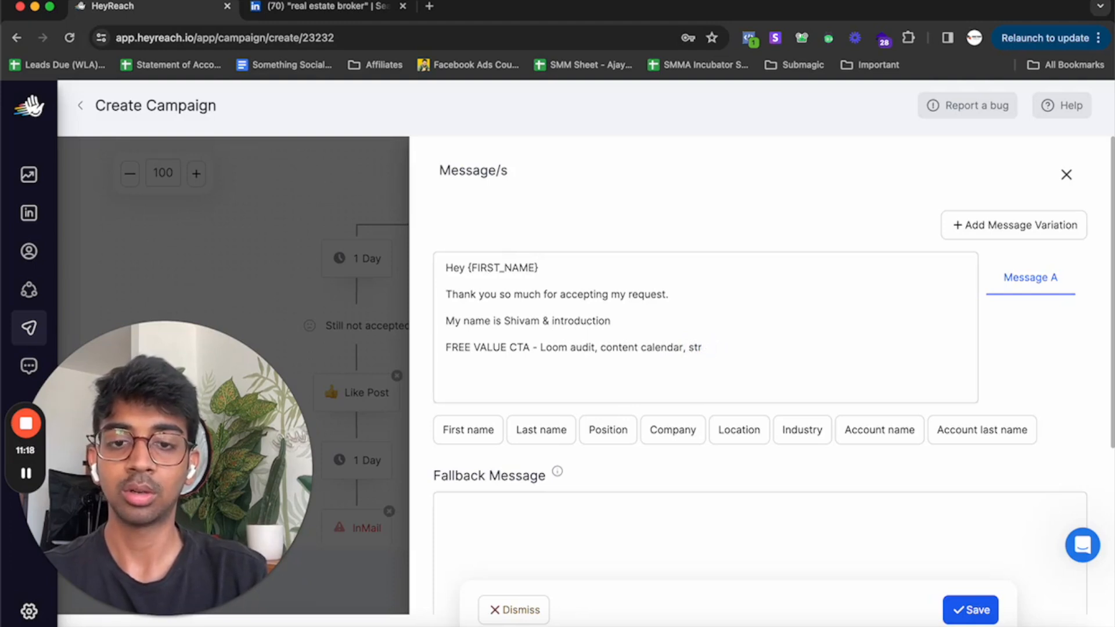
{"action": "type", "text": "ategy ebook, free soc"}
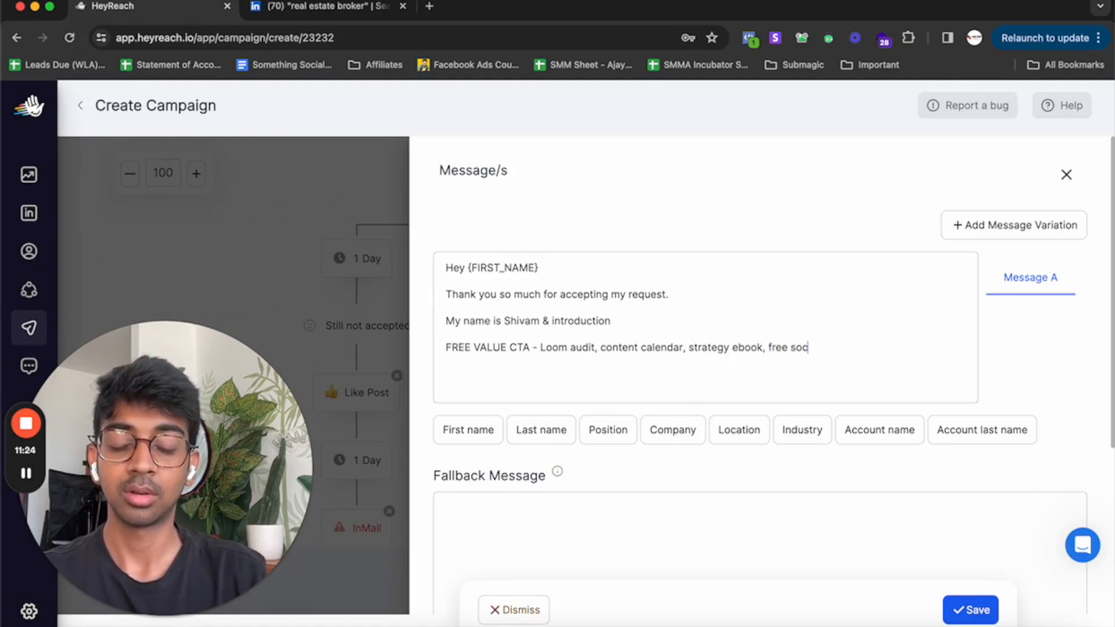
{"action": "type", "text": "ial media posts"}
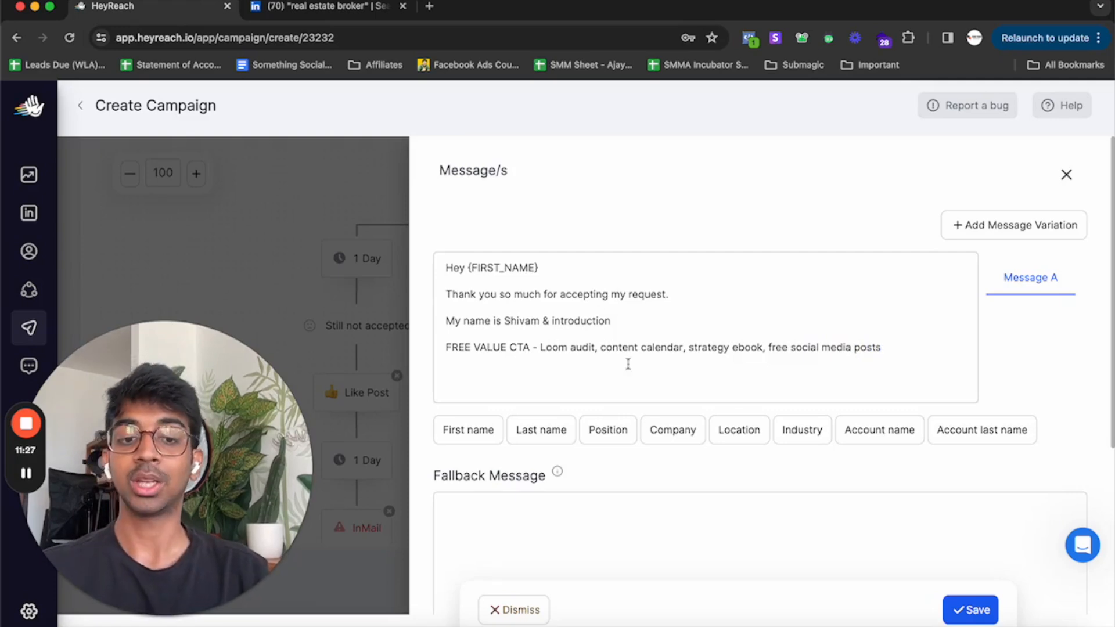
{"action": "left_click", "coordinate": [970, 610]}
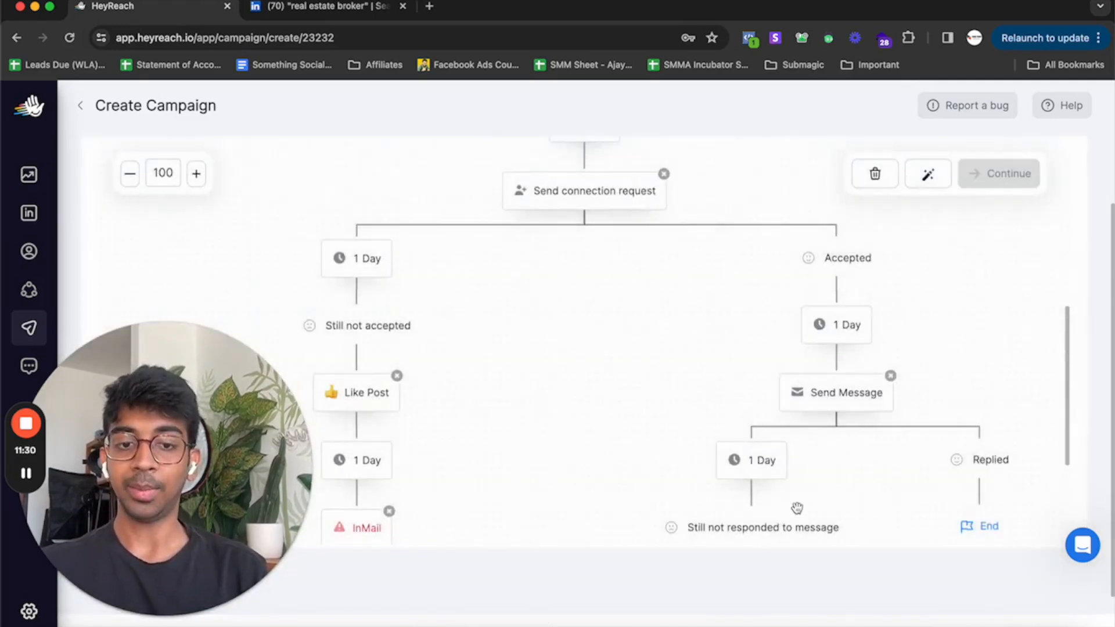
Add a second Send Message action under Still not responded to message and close its editor with the message left blank.
{"action": "scroll", "coordinate": [959, 364], "scroll_direction": "down", "scroll_amount": 3}
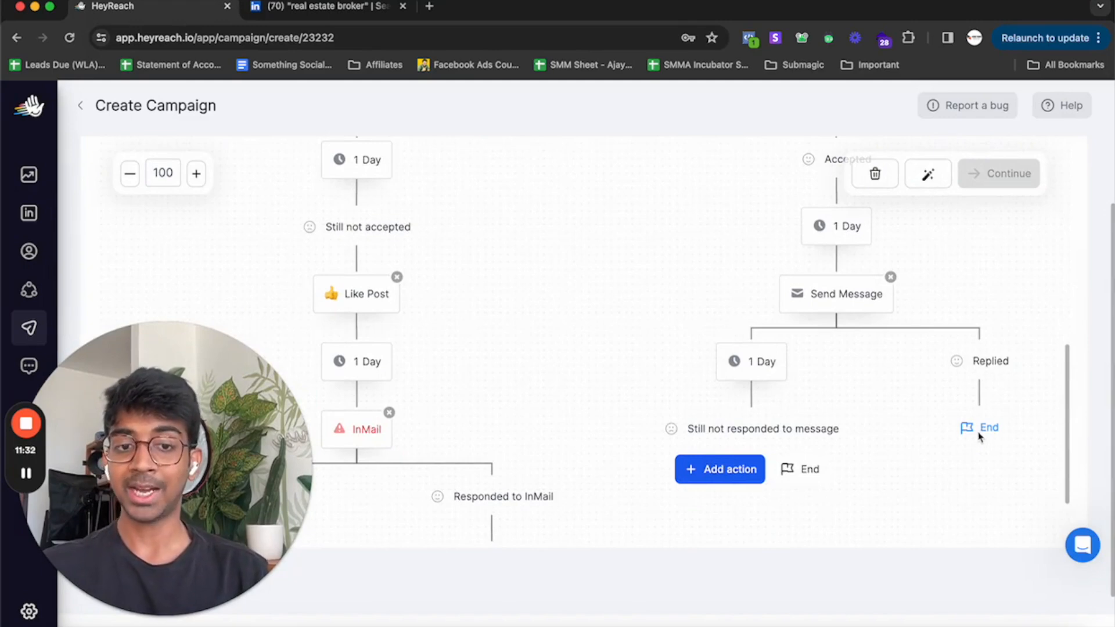
{"action": "left_click", "coordinate": [733, 477]}
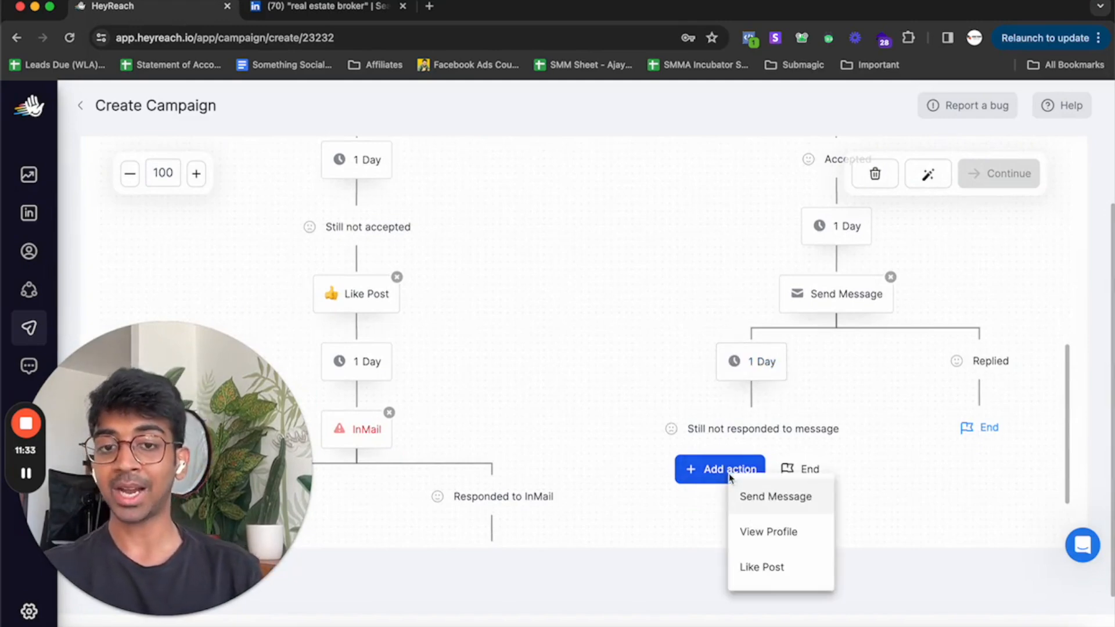
{"action": "left_click", "coordinate": [749, 495]}
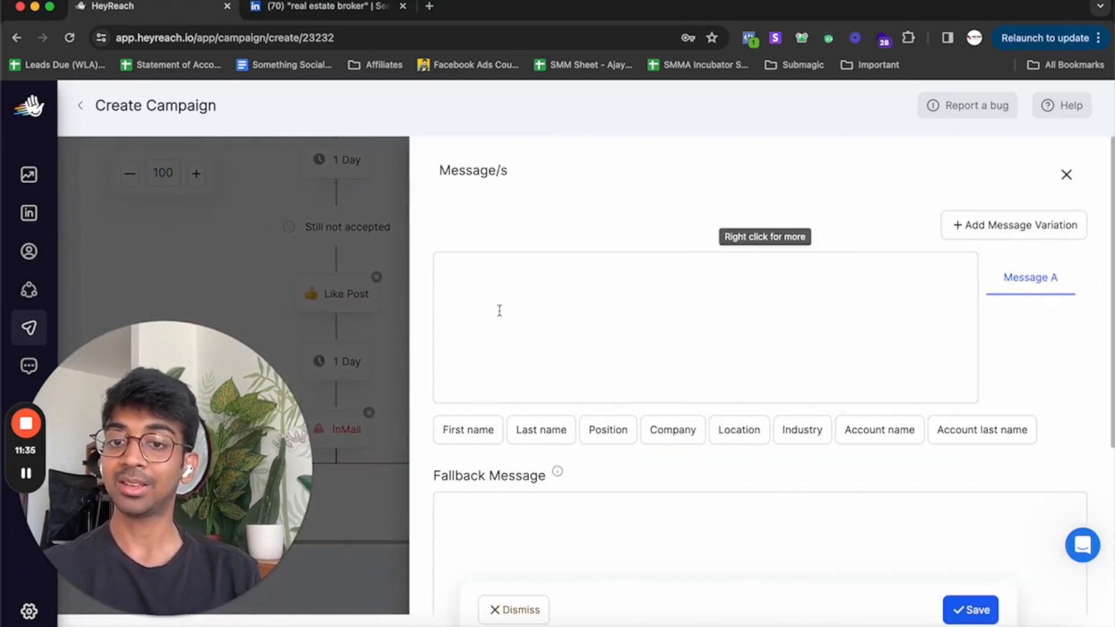
{"action": "left_click", "coordinate": [368, 271]}
Reduce the campaign canvas zoom to 70 and review the whole sequence across the accepted and not accepted branches.
{"action": "scroll", "coordinate": [368, 271], "scroll_direction": "up", "scroll_amount": 5}
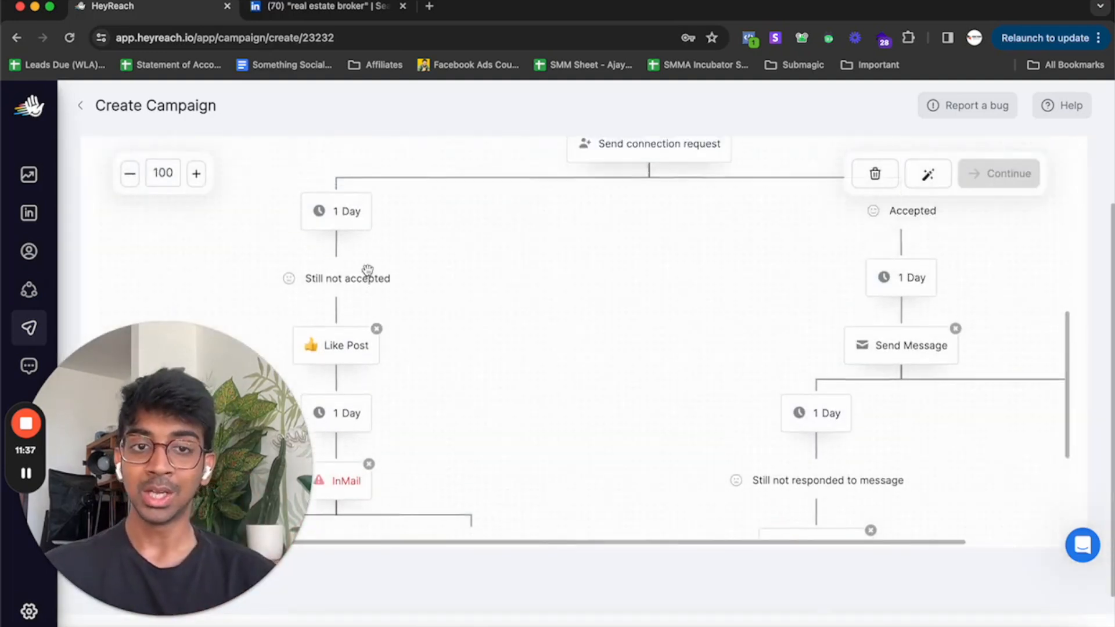
{"action": "left_click", "coordinate": [131, 176]}
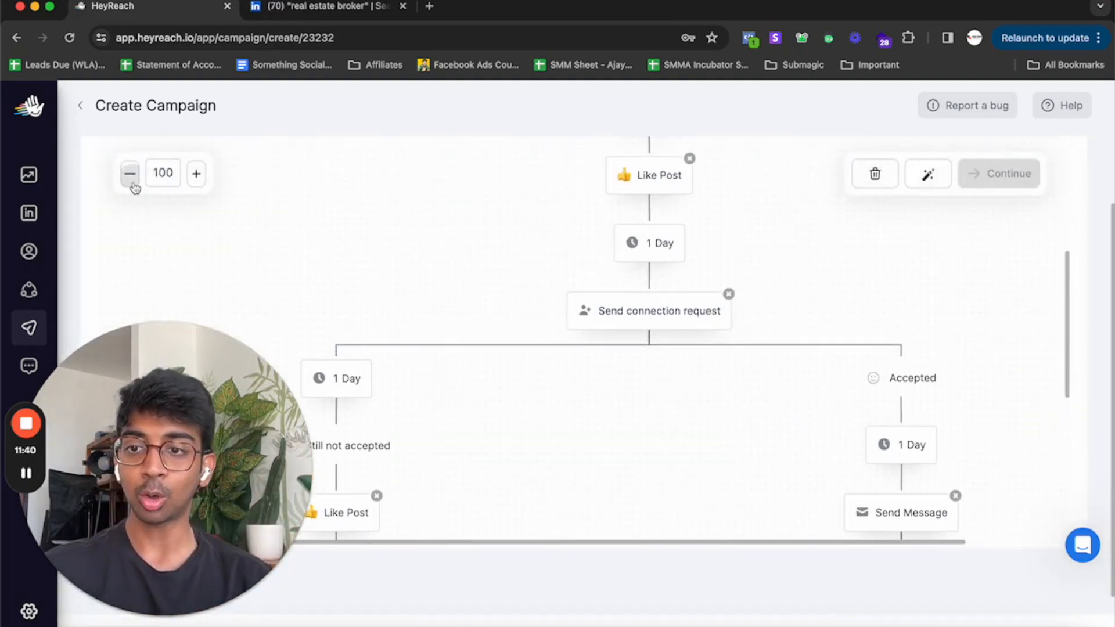
{"action": "left_click", "coordinate": [131, 176]}
{"action": "left_click", "coordinate": [131, 176]}
{"action": "left_click", "coordinate": [131, 176]}
{"action": "left_click", "coordinate": [131, 176]}
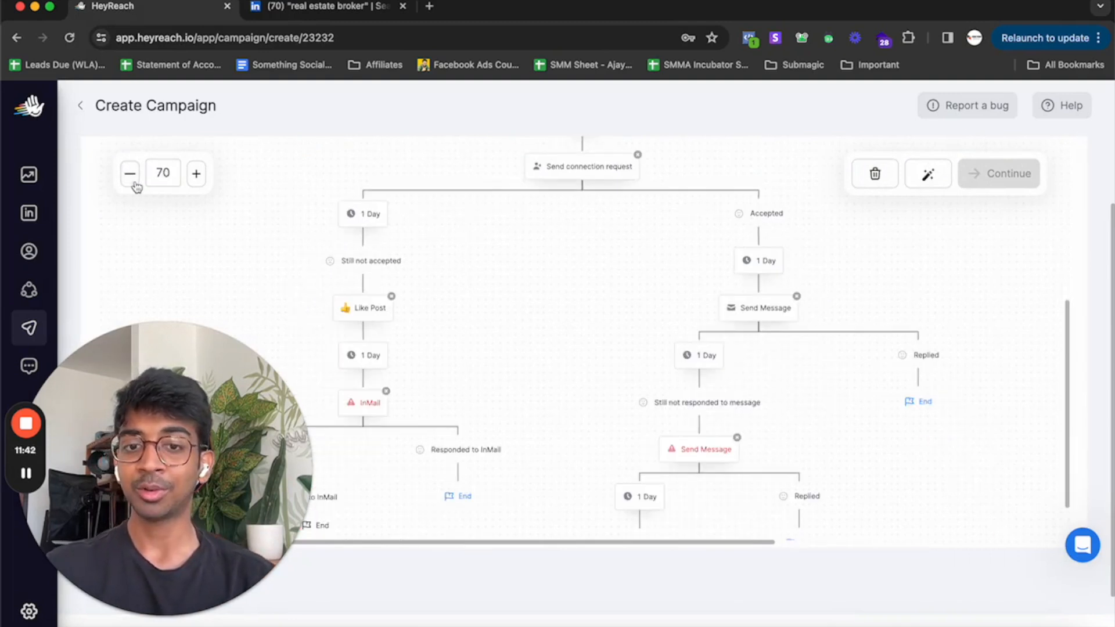
{"action": "scroll", "coordinate": [581, 326], "scroll_direction": "up", "scroll_amount": 3}
{"action": "left_click_drag", "start_coordinate": [656, 426], "coordinate": [670, 510]}
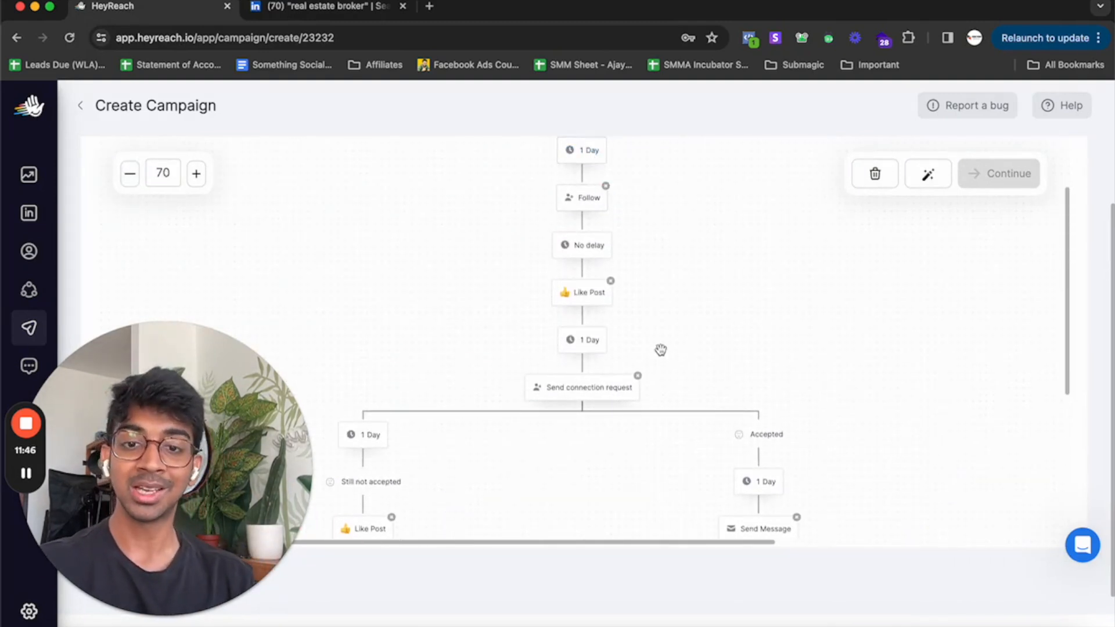
{"action": "left_click_drag", "start_coordinate": [661, 354], "coordinate": [675, 191]}
{"action": "left_click_drag", "start_coordinate": [687, 312], "coordinate": [685, 236]}
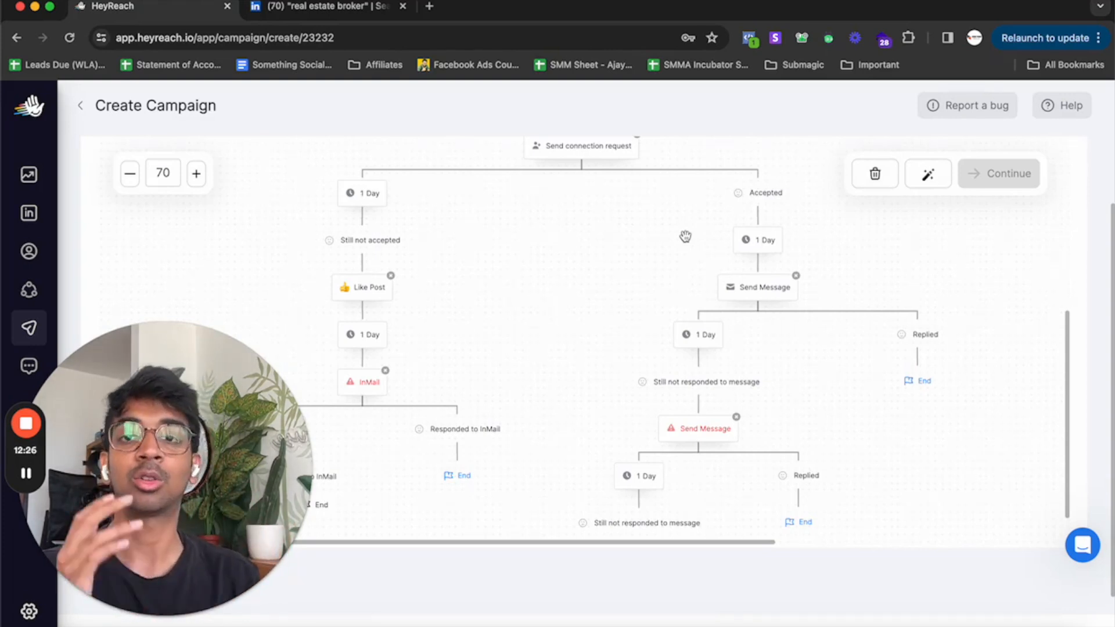
Switch to LinkedIn, open the account owner's own profile and examine its headline, photo and banner.
{"action": "left_click", "coordinate": [372, 8]}
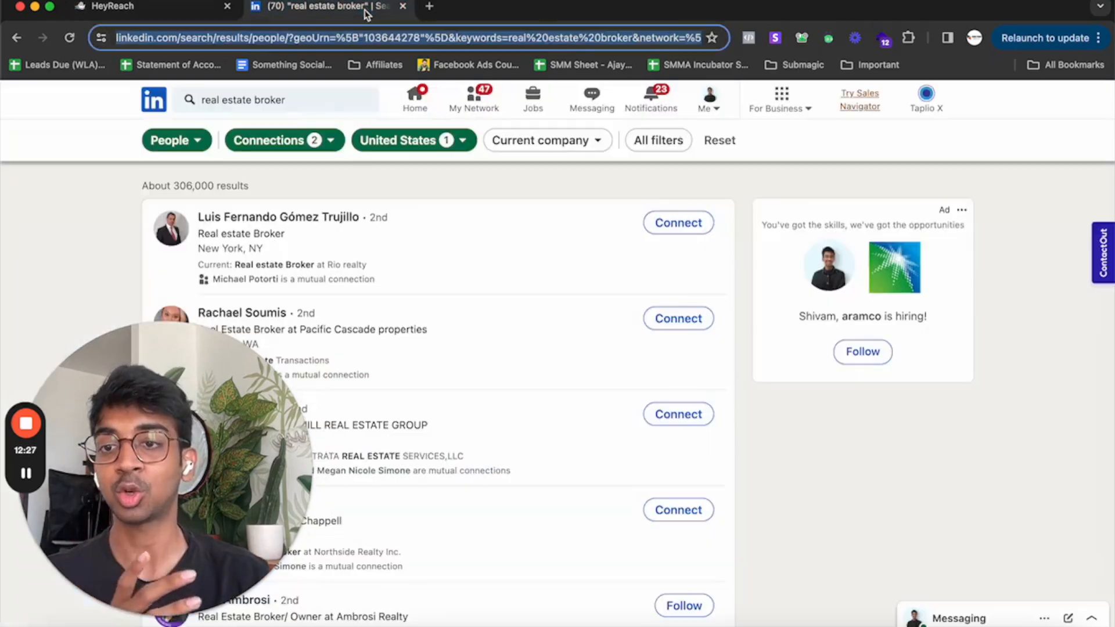
{"action": "left_click", "coordinate": [153, 102]}
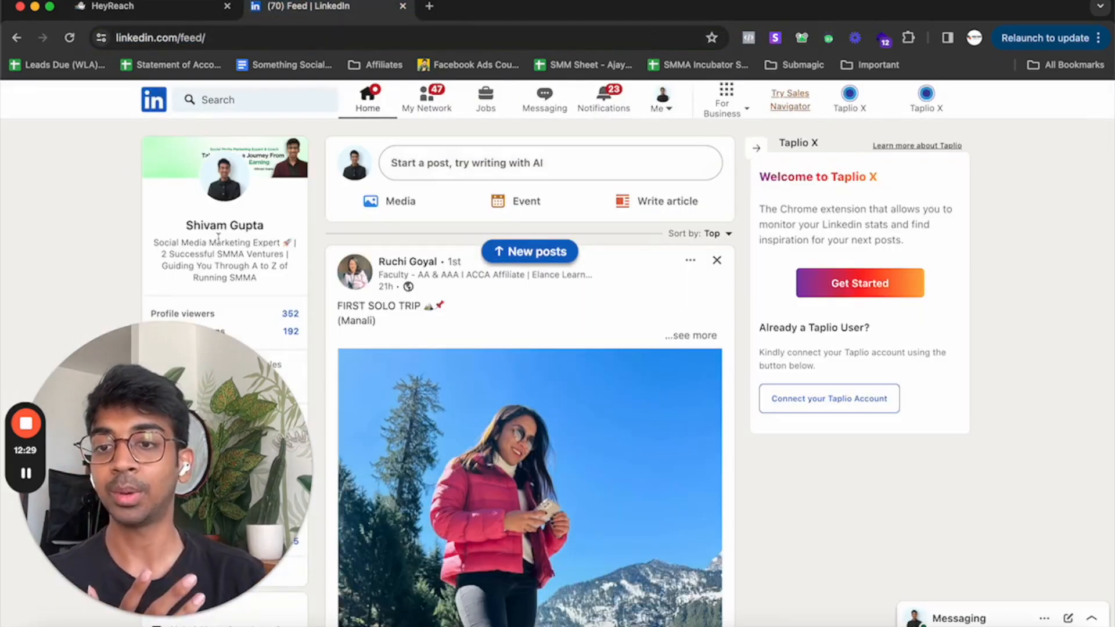
{"action": "left_click", "coordinate": [219, 238]}
{"action": "left_click_drag", "start_coordinate": [235, 390], "coordinate": [935, 377]}
{"action": "scroll", "coordinate": [424, 424], "scroll_direction": "down", "scroll_amount": 1}
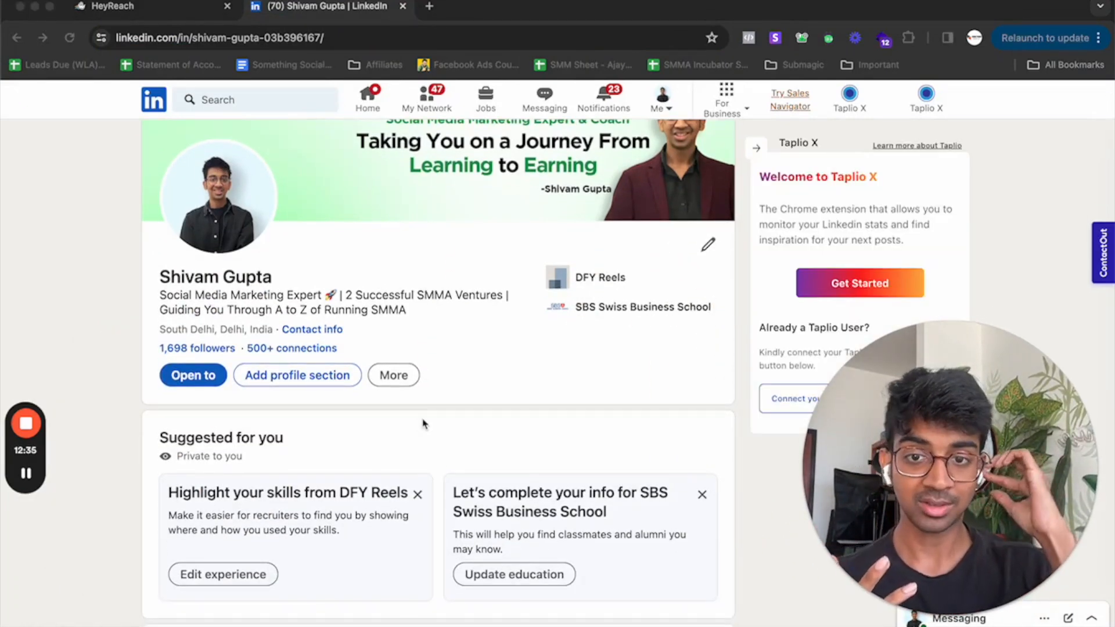
{"action": "triple_click", "coordinate": [208, 303]}
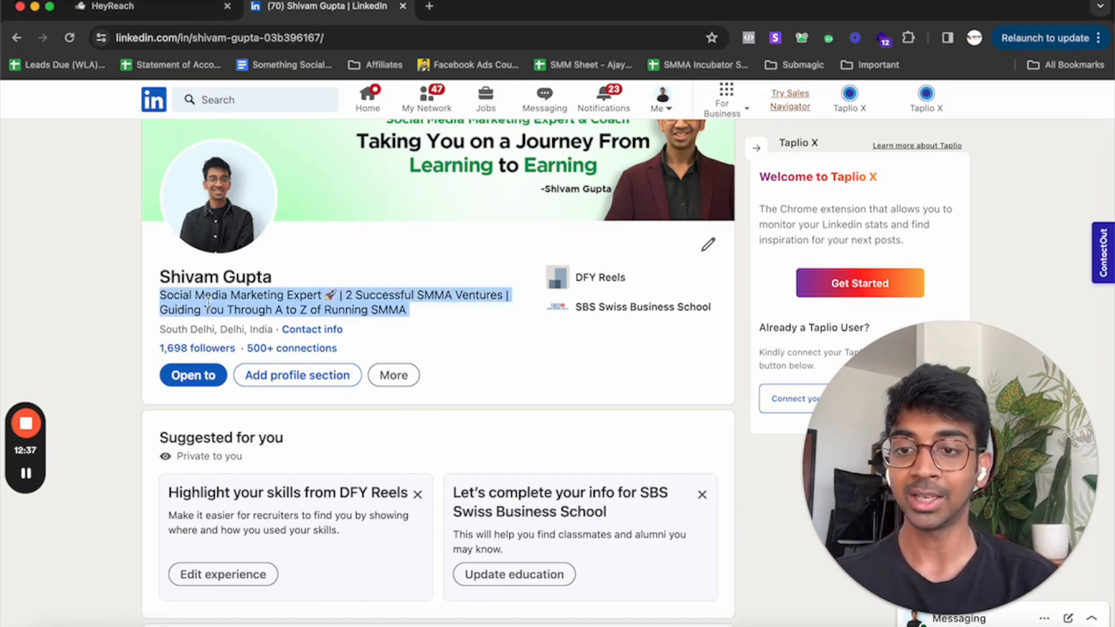
{"action": "left_click", "coordinate": [208, 303]}
{"action": "scroll", "coordinate": [208, 303], "scroll_direction": "up", "scroll_amount": 1}
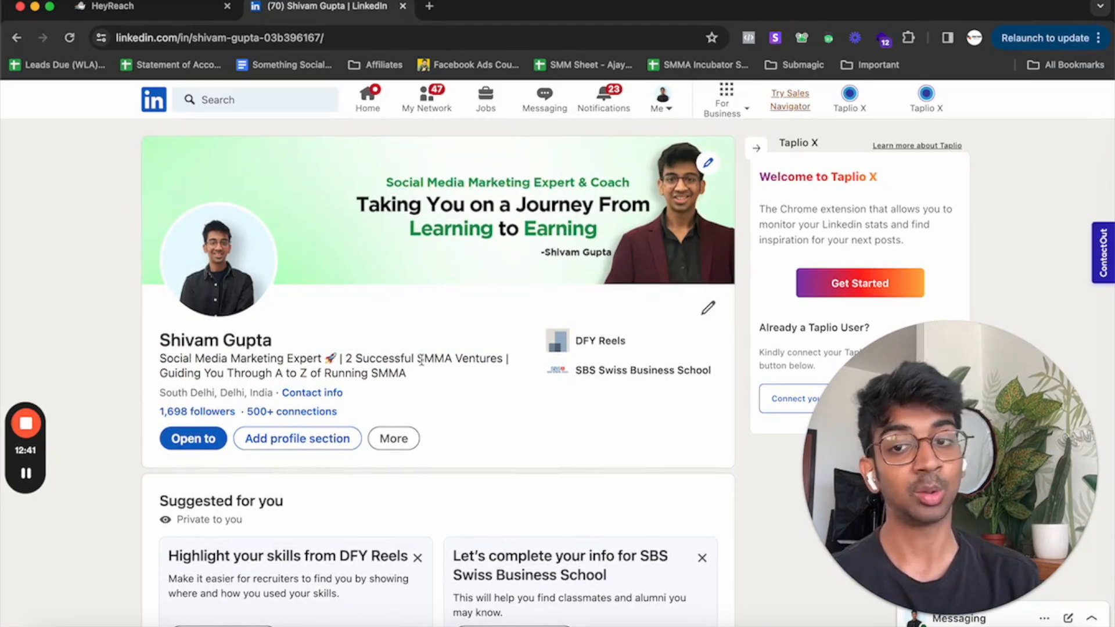
{"action": "scroll", "coordinate": [422, 360], "scroll_direction": "down", "scroll_amount": 3}
{"action": "scroll", "coordinate": [523, 302], "scroll_direction": "up", "scroll_amount": 3}
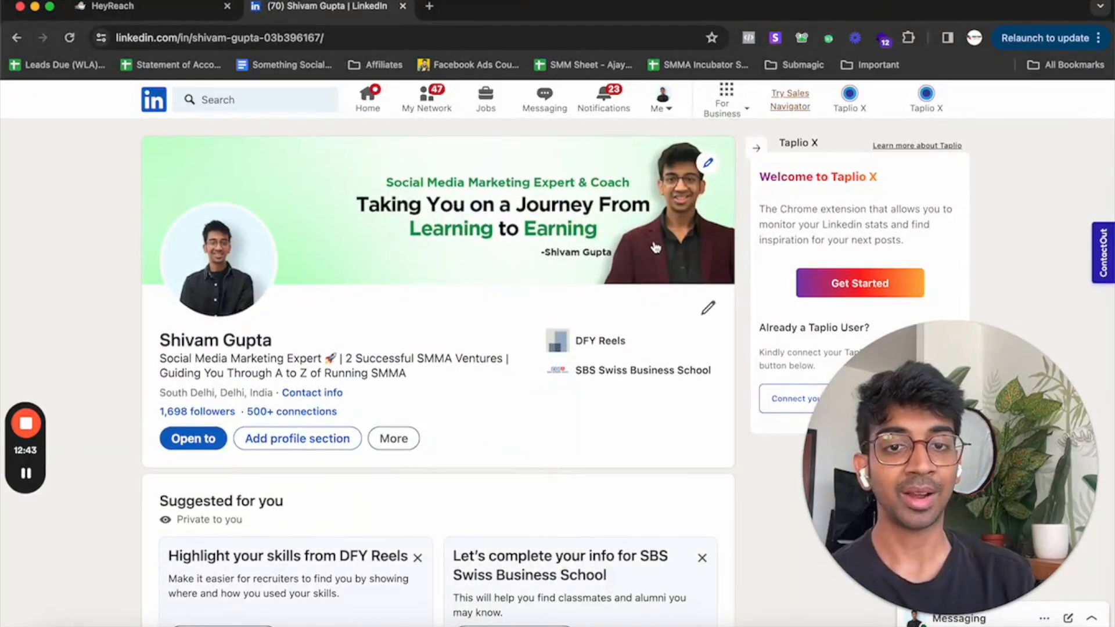
Go through the profile's activity section, show all posts and browse the content published there.
{"action": "scroll", "coordinate": [446, 353], "scroll_direction": "down", "scroll_amount": 3}
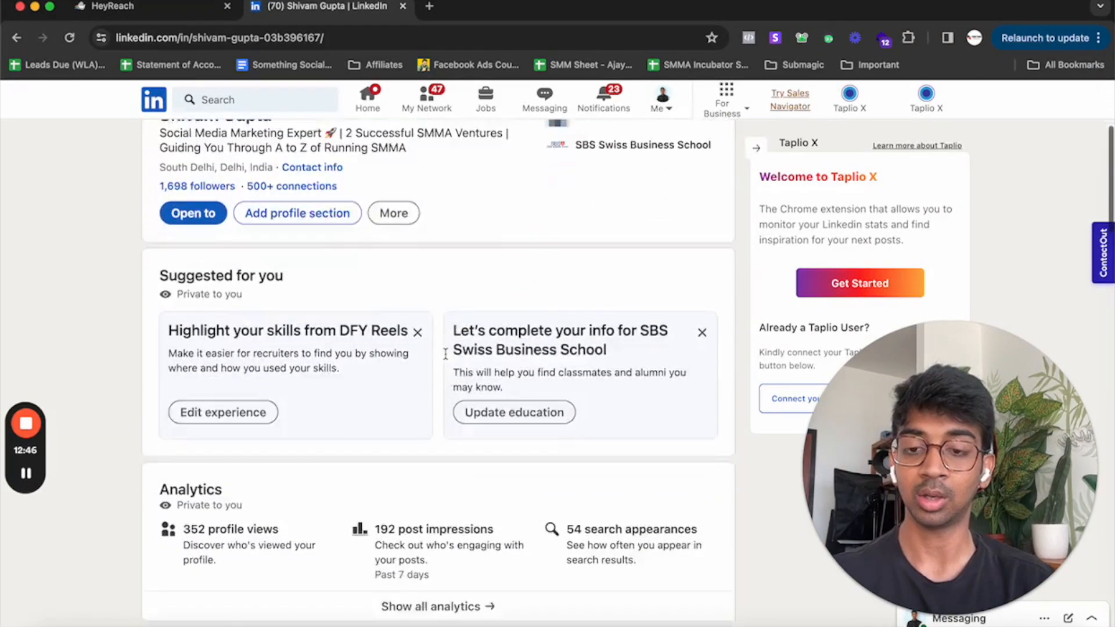
{"action": "scroll", "coordinate": [445, 354], "scroll_direction": "down", "scroll_amount": 10}
{"action": "scroll", "coordinate": [454, 316], "scroll_direction": "down", "scroll_amount": 3}
{"action": "scroll", "coordinate": [490, 353], "scroll_direction": "down", "scroll_amount": 3}
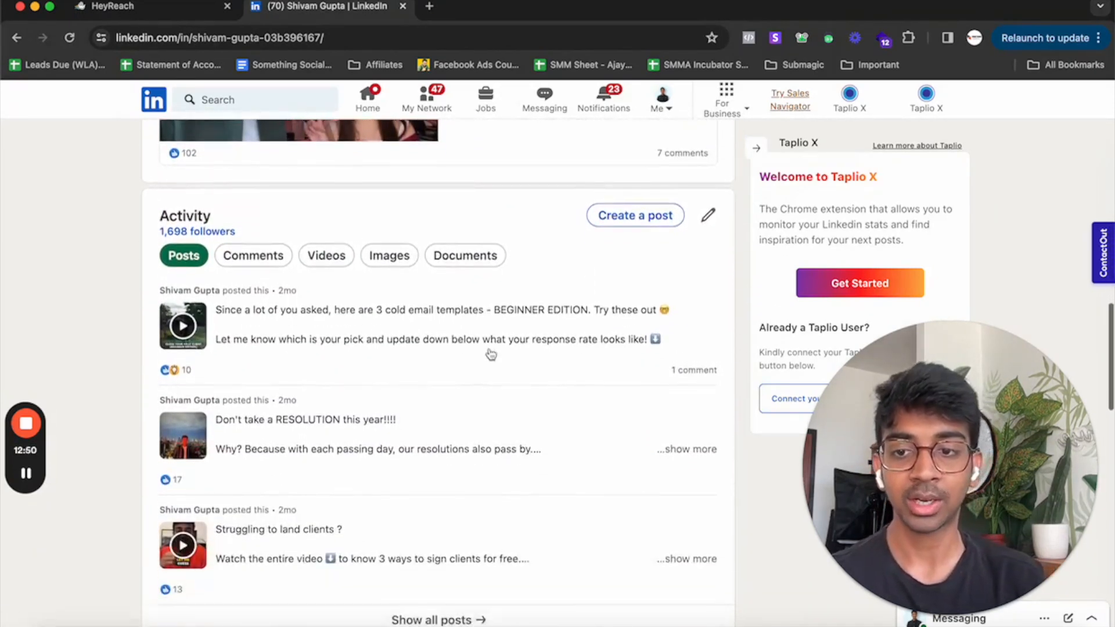
{"action": "scroll", "coordinate": [407, 377], "scroll_direction": "down", "scroll_amount": 2}
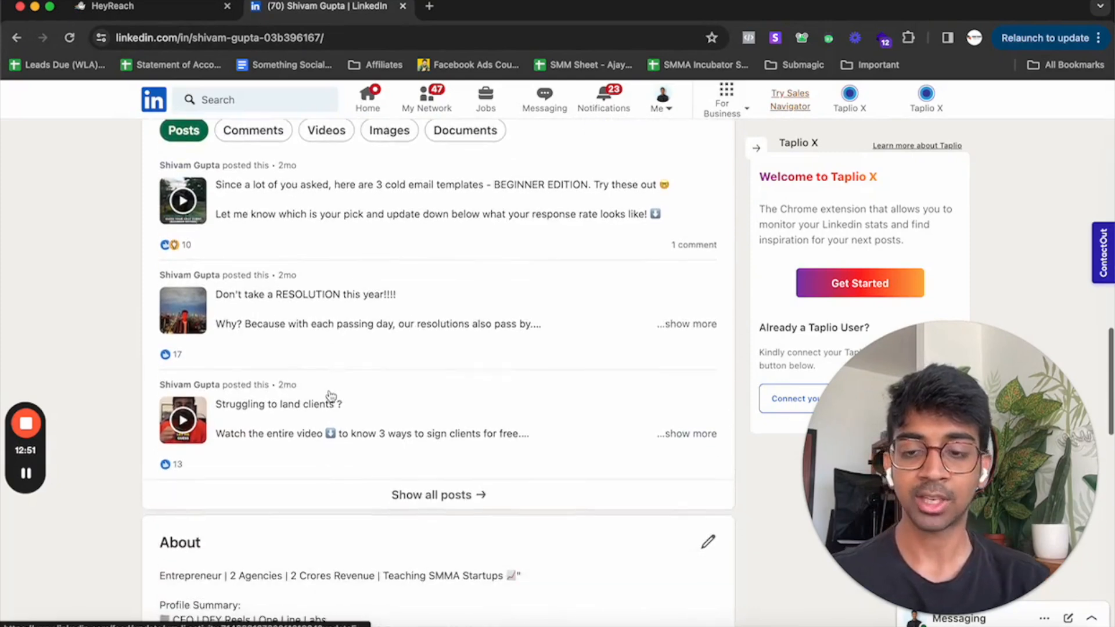
{"action": "left_click", "coordinate": [428, 496]}
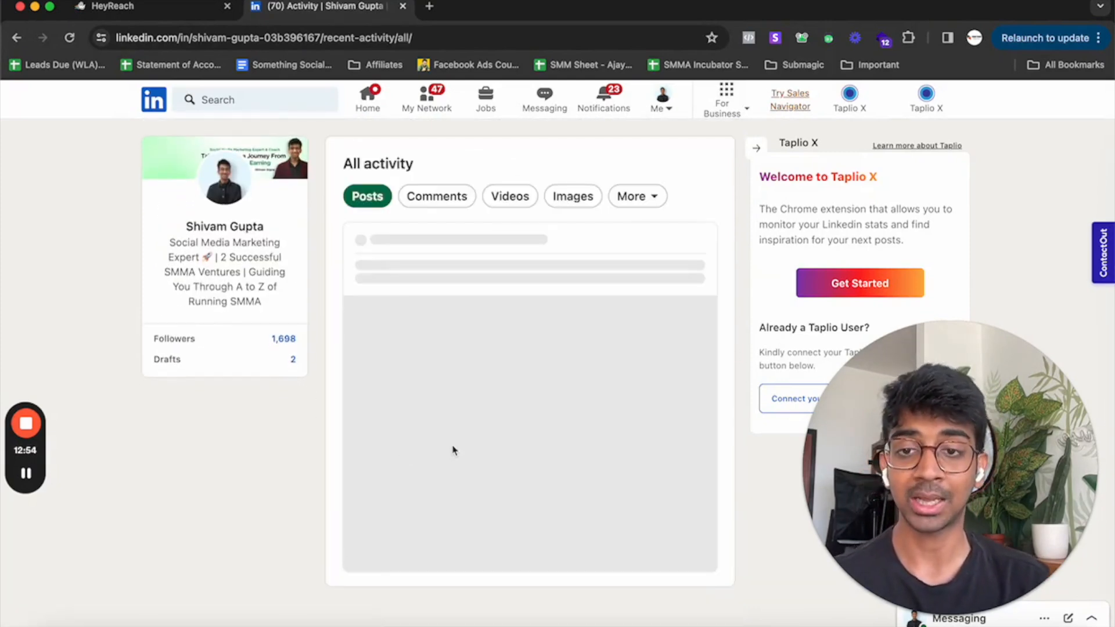
{"action": "scroll", "coordinate": [454, 450], "scroll_direction": "down", "scroll_amount": 5}
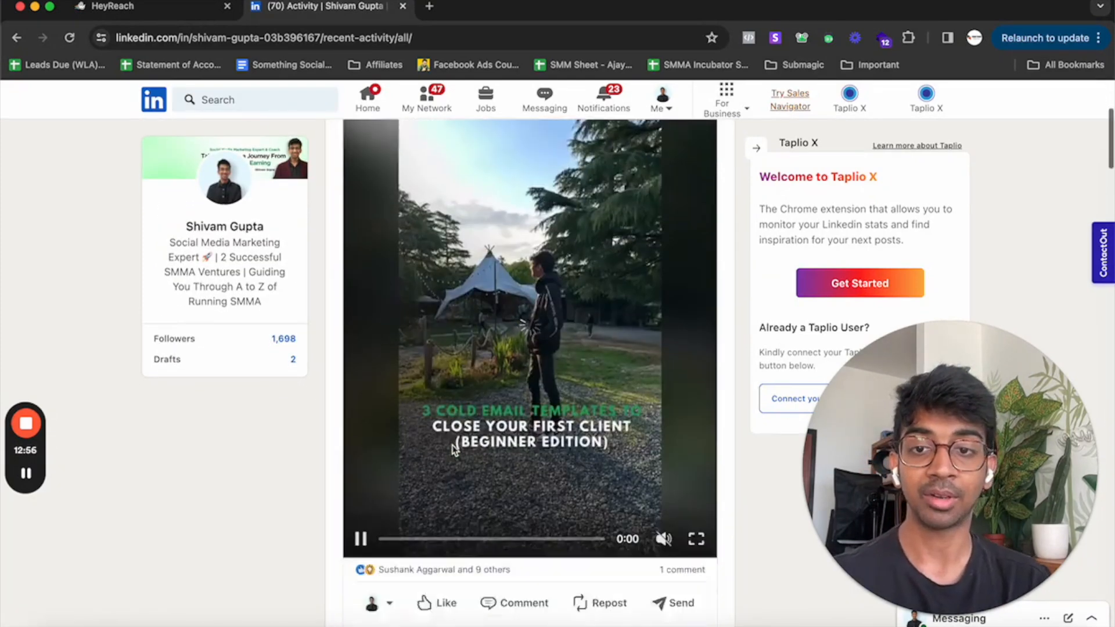
{"action": "scroll", "coordinate": [453, 450], "scroll_direction": "down", "scroll_amount": 15}
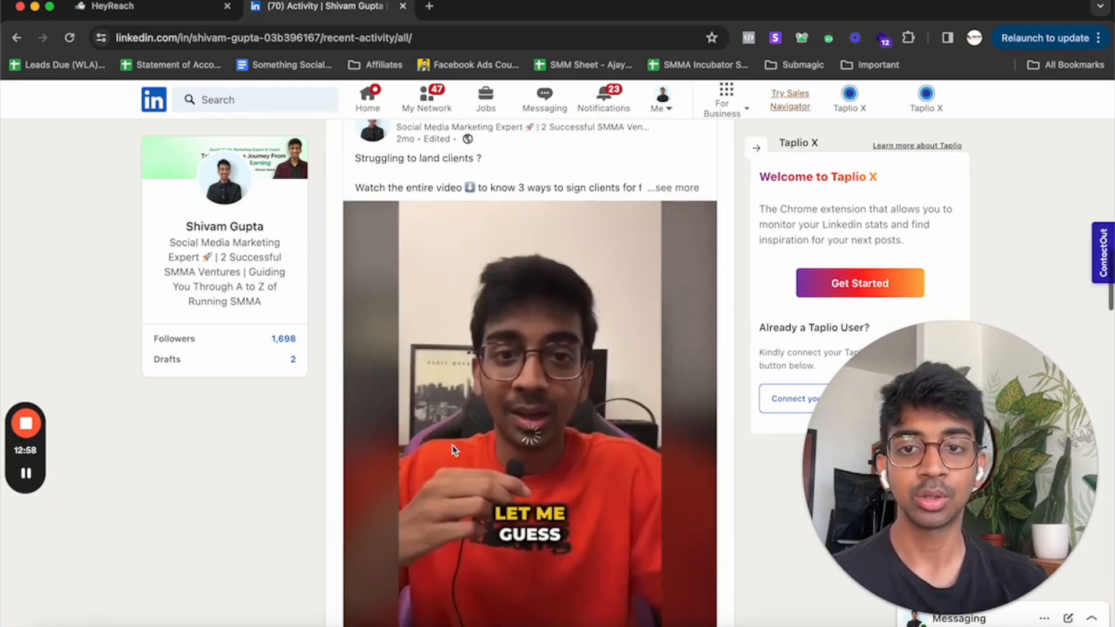
{"action": "scroll", "coordinate": [454, 451], "scroll_direction": "down", "scroll_amount": 5}
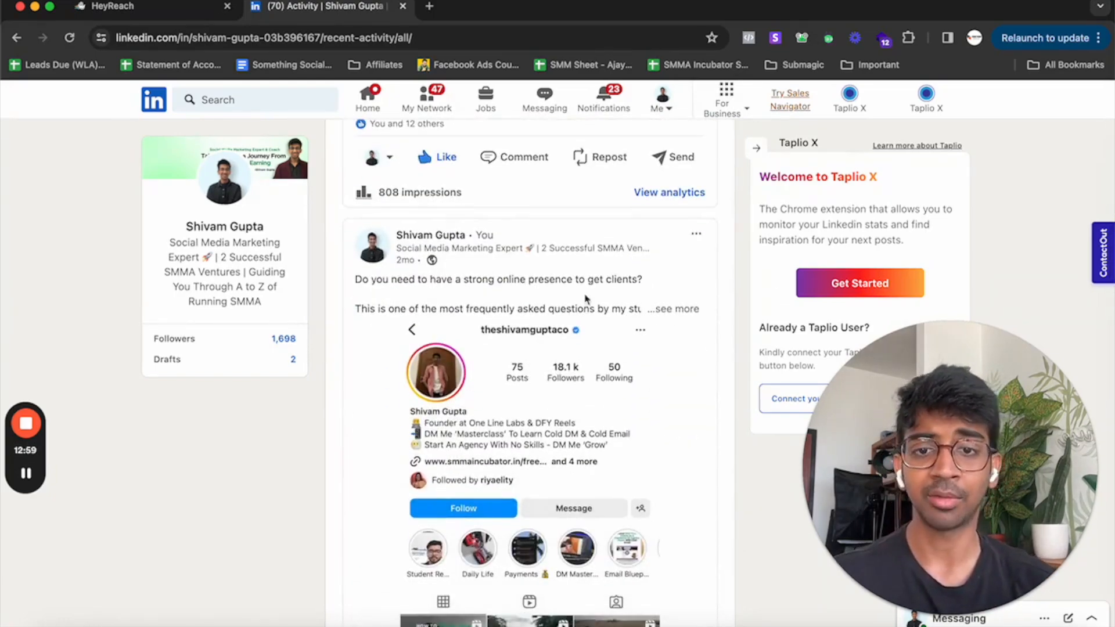
{"action": "scroll", "coordinate": [585, 314], "scroll_direction": "down", "scroll_amount": 10}
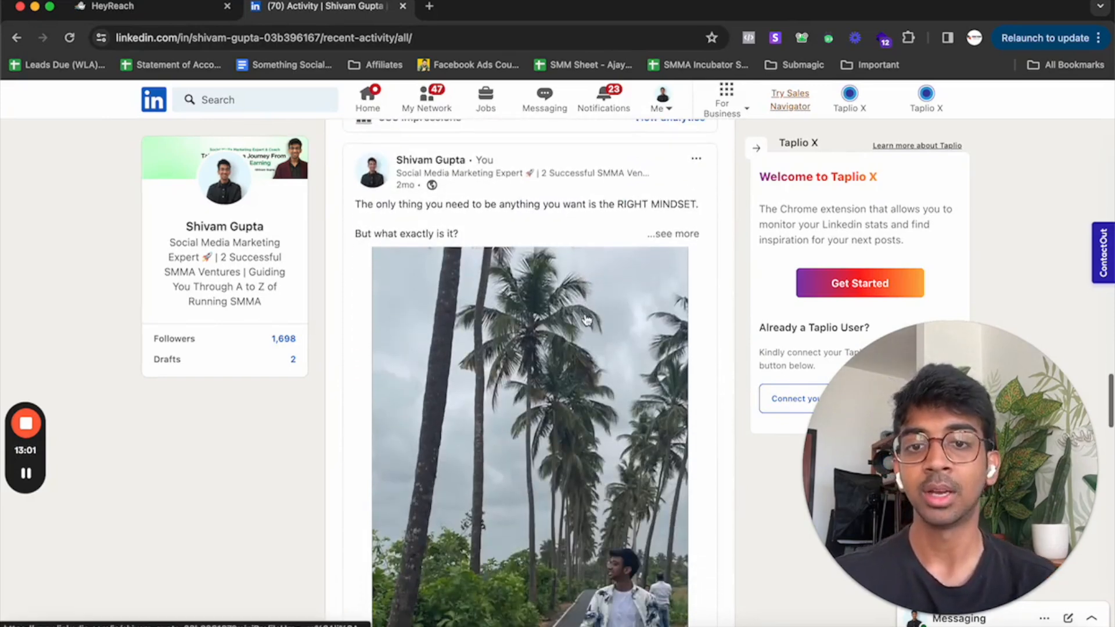
{"action": "scroll", "coordinate": [506, 313], "scroll_direction": "down", "scroll_amount": 10}
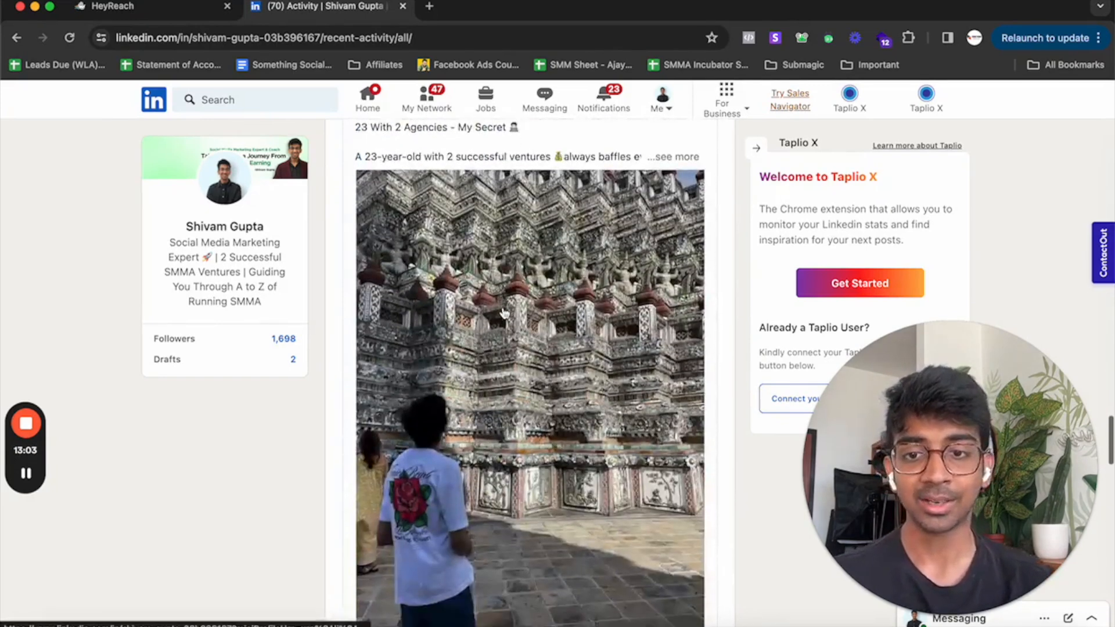
{"action": "scroll", "coordinate": [533, 217], "scroll_direction": "up", "scroll_amount": 1}
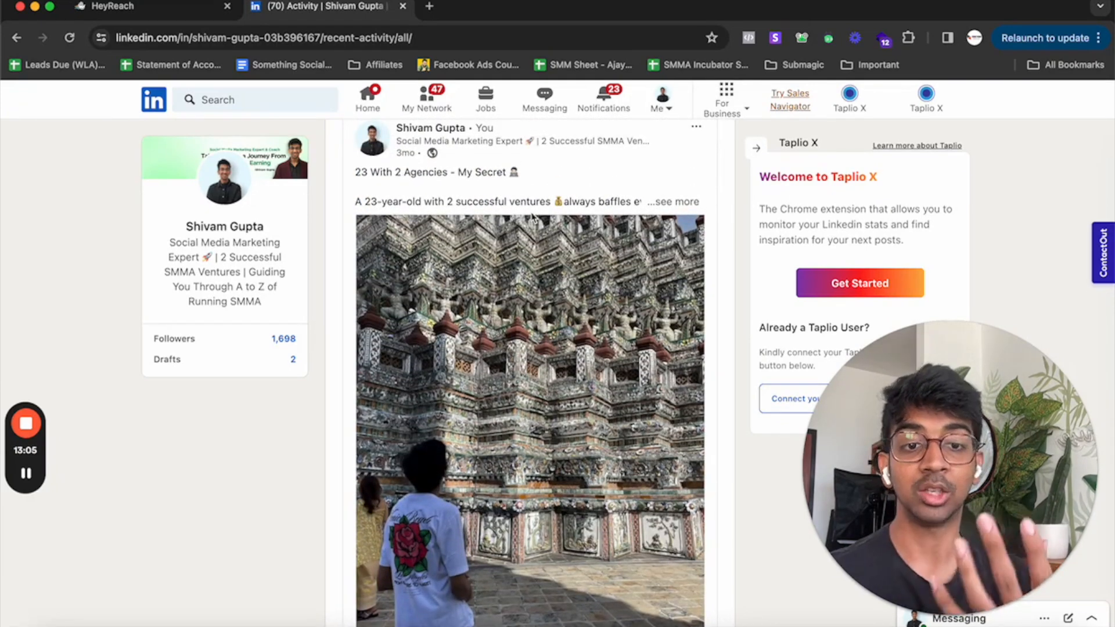